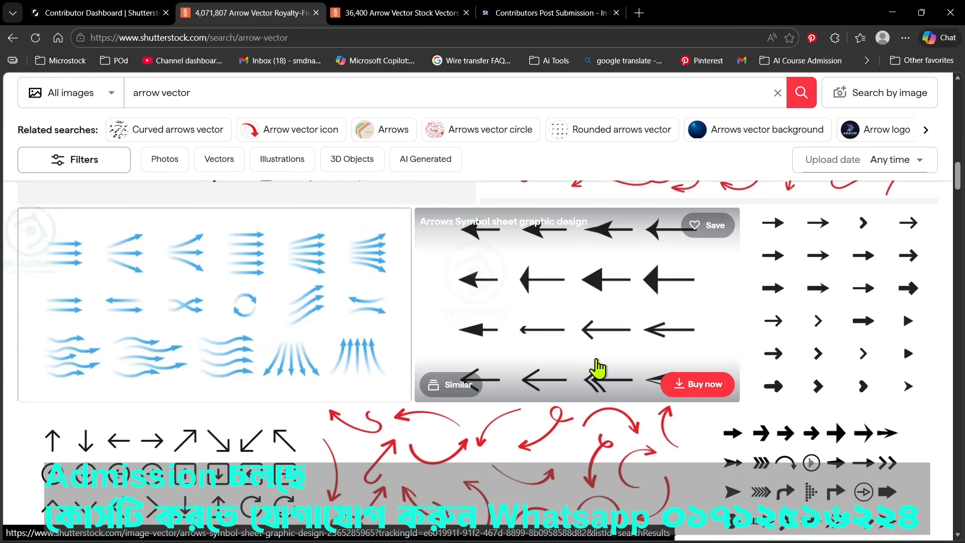
- Check the submissions under review on Adobe Stock, and switch to the Chrome window with the best-selling vector contributors insights
{"action": "left_click", "coordinate": [410, 14]}
{"action": "left_click", "coordinate": [537, 14]}
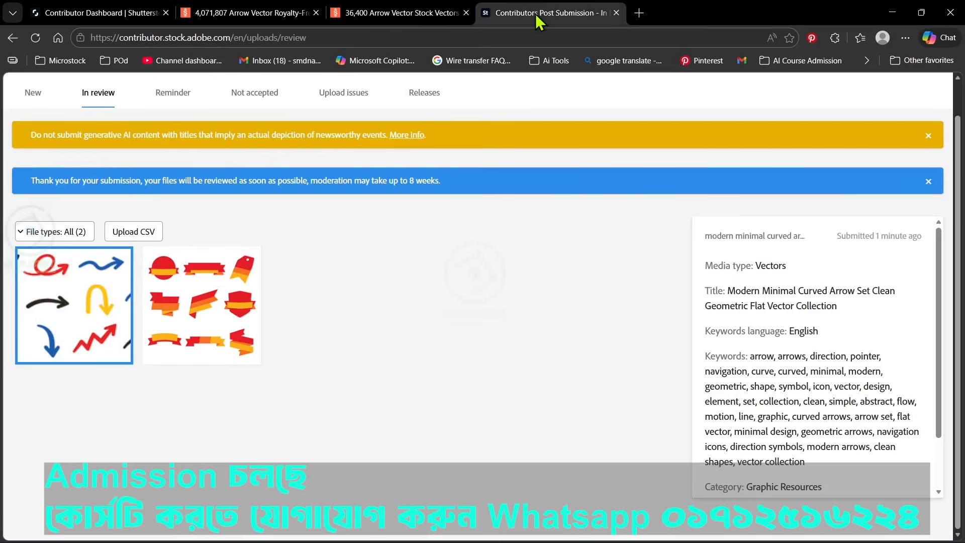
{"action": "left_click", "coordinate": [242, 16]}
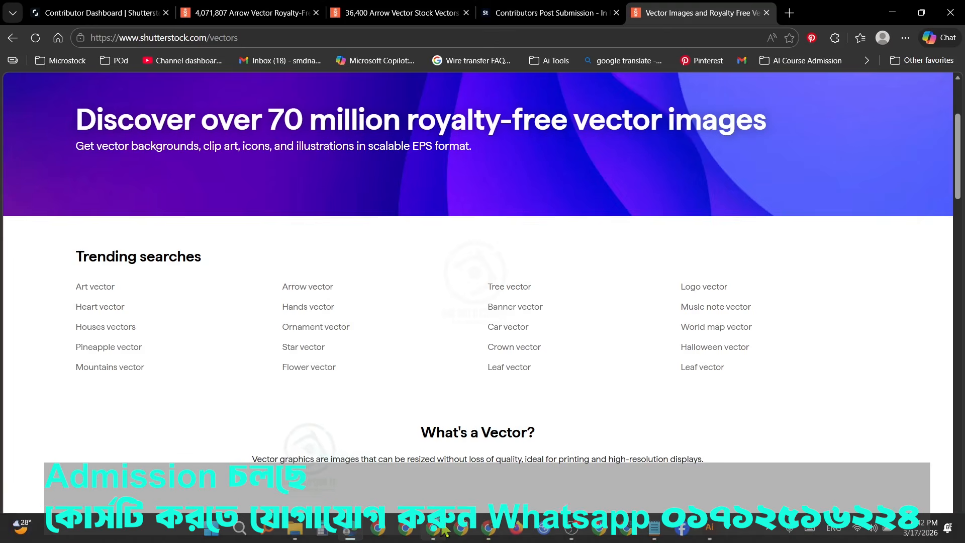
{"action": "mouse_move", "coordinate": [443, 530]}
{"action": "left_click", "coordinate": [422, 470]}
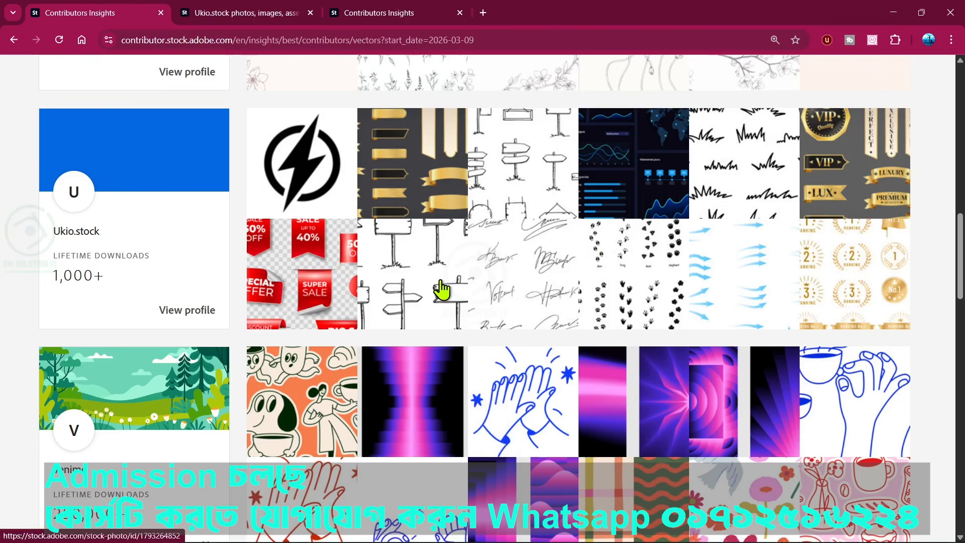
- Switch back to the Edge window and browse Shutterstock's search results for "arrow vector"
{"action": "mouse_move", "coordinate": [348, 529]}
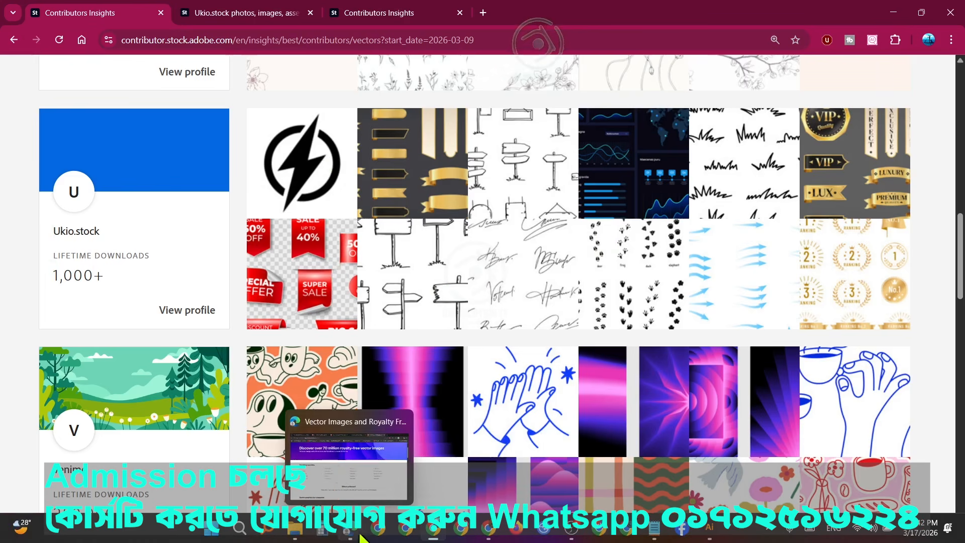
{"action": "left_click", "coordinate": [336, 466]}
{"action": "left_click", "coordinate": [243, 15]}
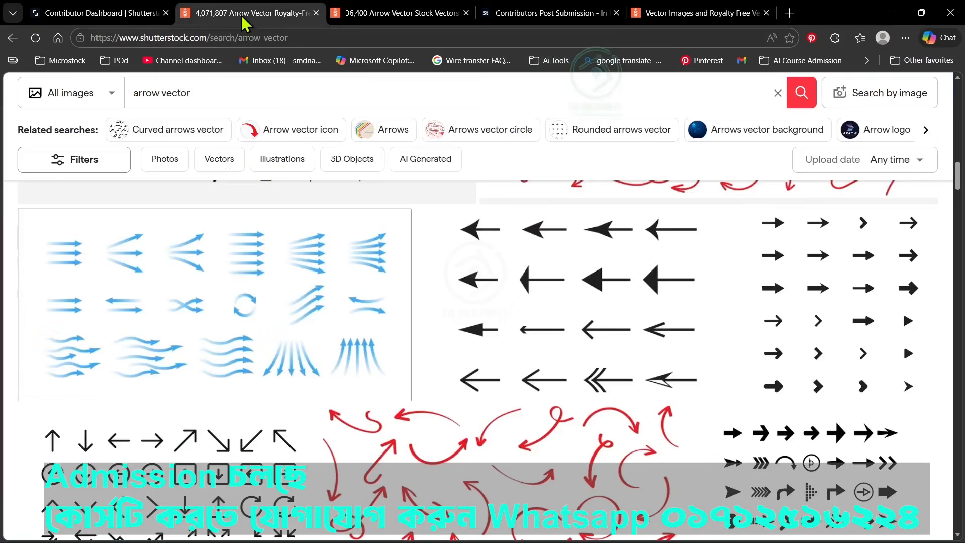
{"action": "scroll", "coordinate": [447, 346], "scroll_direction": "down", "scroll_amount": 15}
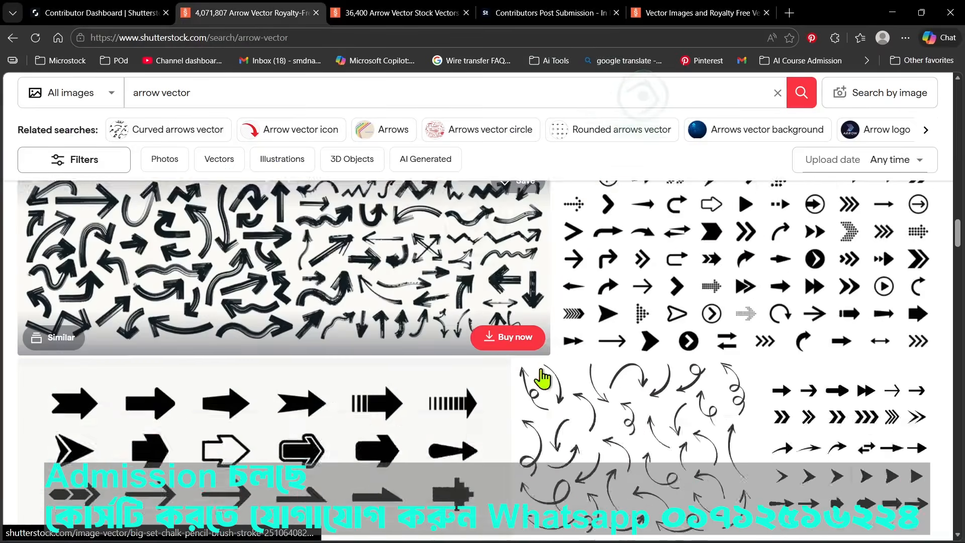
{"action": "scroll", "coordinate": [502, 382], "scroll_direction": "down", "scroll_amount": 15}
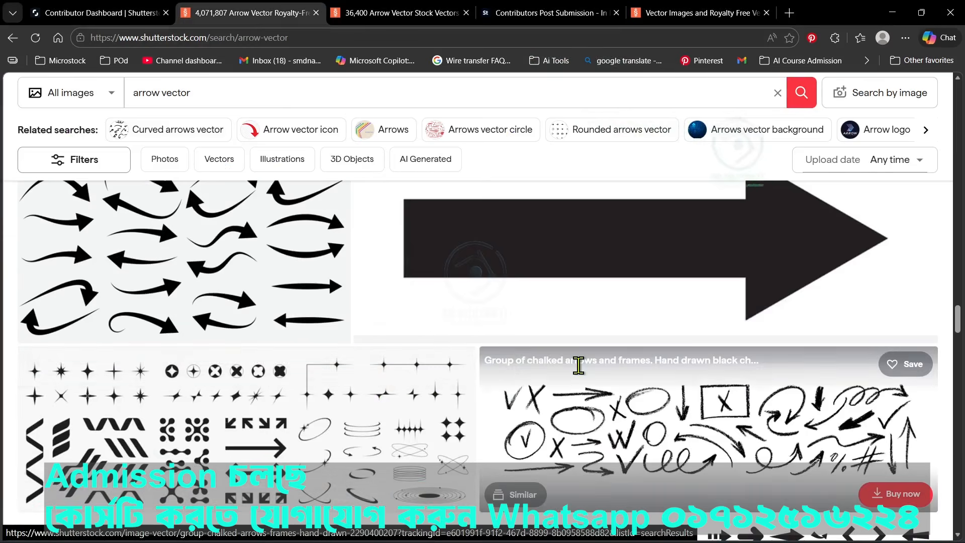
- Open the related Shutterstock search "Arrow vector icon" and look through its image results
{"action": "left_click", "coordinate": [297, 130]}
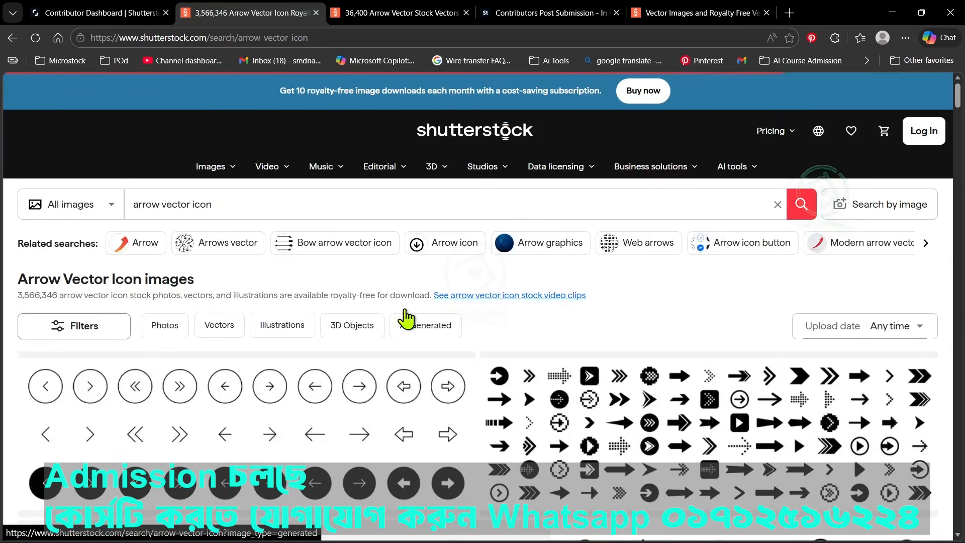
{"action": "scroll", "coordinate": [433, 394], "scroll_direction": "down", "scroll_amount": 6}
{"action": "scroll", "coordinate": [499, 380], "scroll_direction": "down", "scroll_amount": 4}
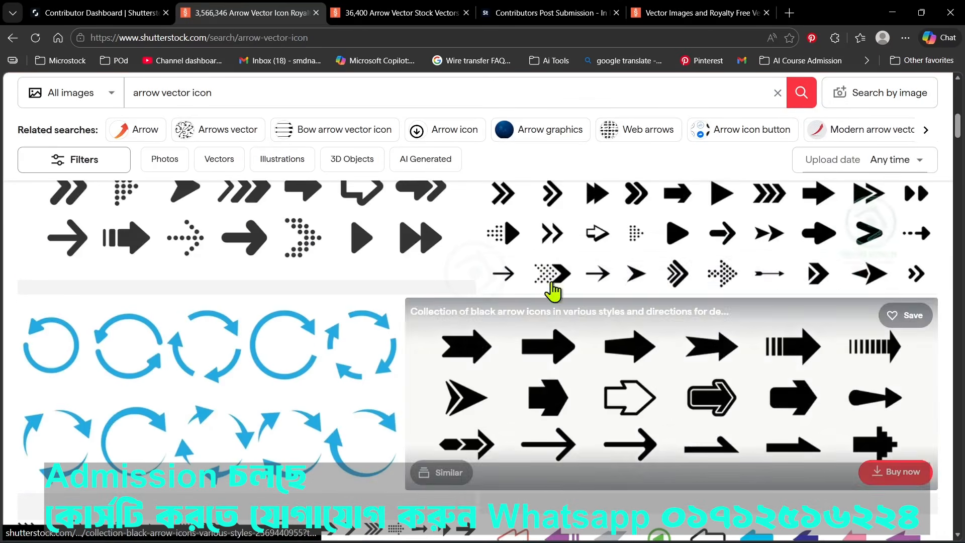
- Open the related Shutterstock search "Arrow graphics" and look through its first image results
{"action": "left_click", "coordinate": [537, 132]}
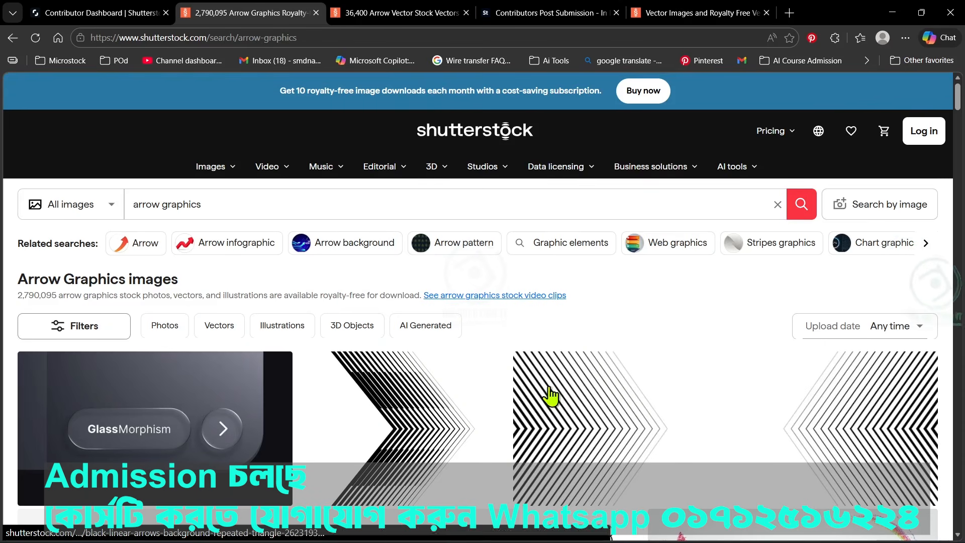
{"action": "scroll", "coordinate": [614, 319], "scroll_direction": "down", "scroll_amount": 5}
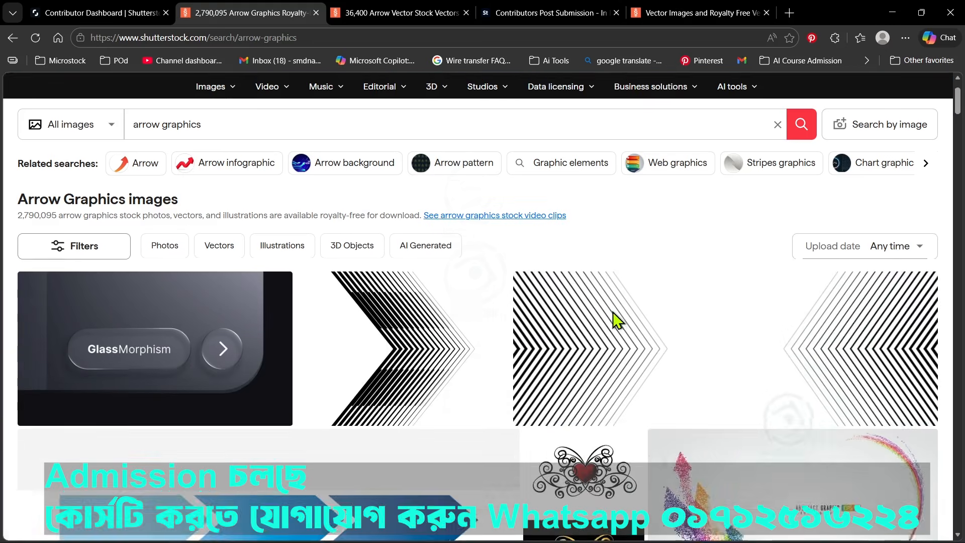
{"action": "scroll", "coordinate": [586, 366], "scroll_direction": "down", "scroll_amount": 5}
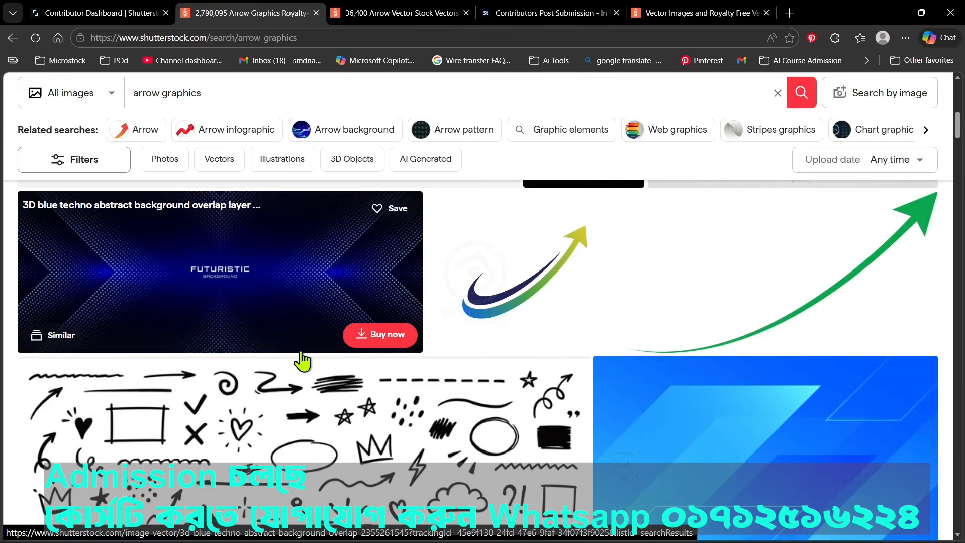
{"action": "scroll", "coordinate": [301, 360], "scroll_direction": "down", "scroll_amount": 5}
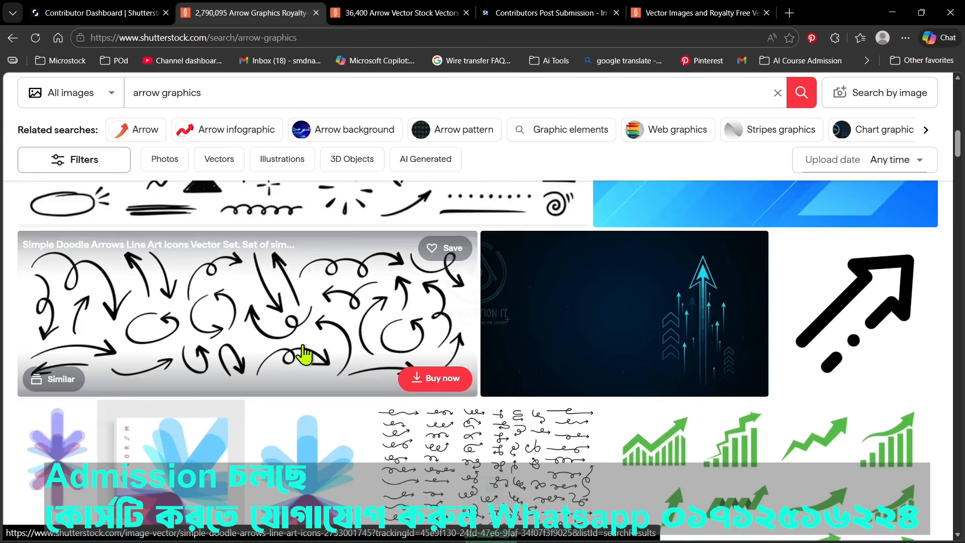
- Switch to Notepad, read the list of arrow types from minimal to bold geometric arrows, and minimize the note
{"action": "left_click", "coordinate": [654, 527]}
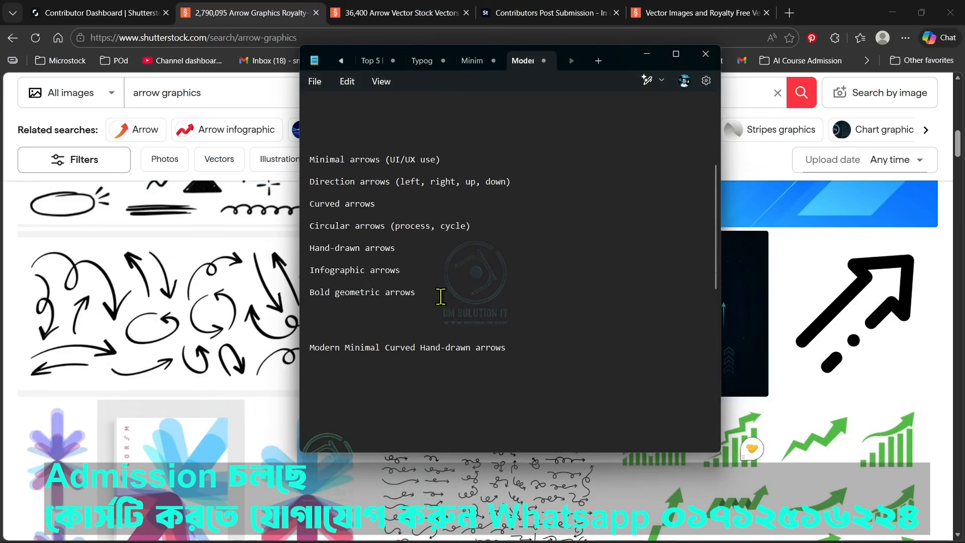
{"action": "left_click_drag", "start_coordinate": [439, 292], "coordinate": [313, 156]}
{"action": "left_click", "coordinate": [498, 286]}
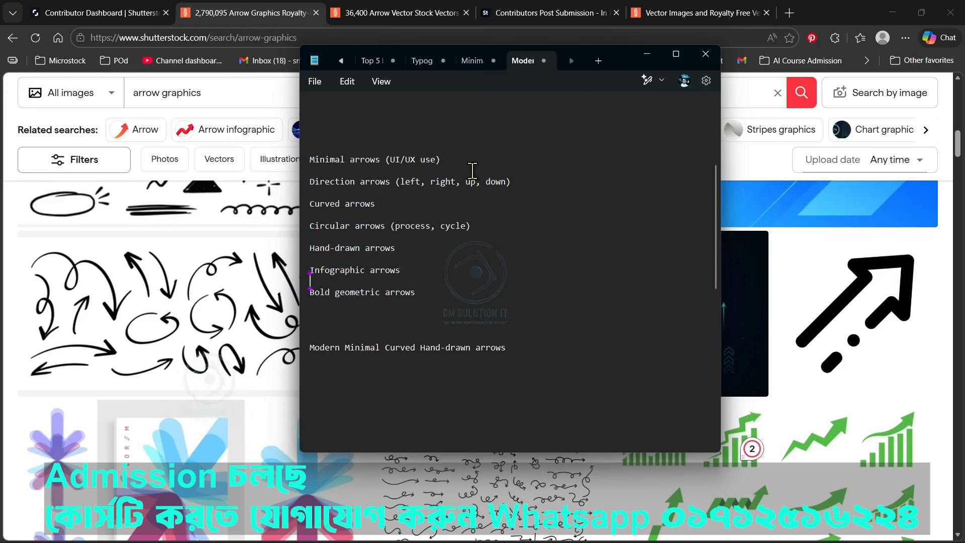
{"action": "left_click", "coordinate": [647, 55]}
- Examine the further "arrow graphics" results on Shutterstock for different arrow design styles
{"action": "scroll", "coordinate": [322, 320], "scroll_direction": "down", "scroll_amount": 3}
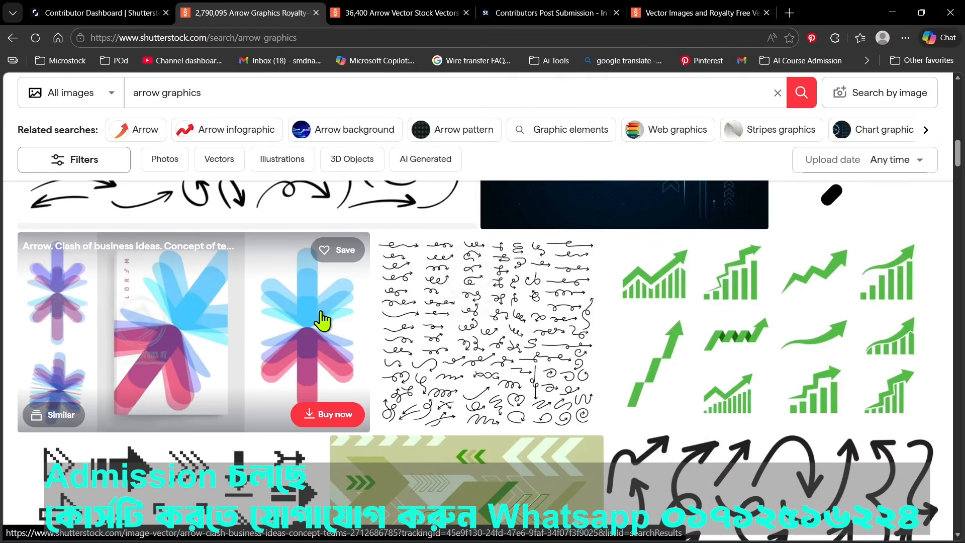
{"action": "scroll", "coordinate": [322, 319], "scroll_direction": "down", "scroll_amount": 10}
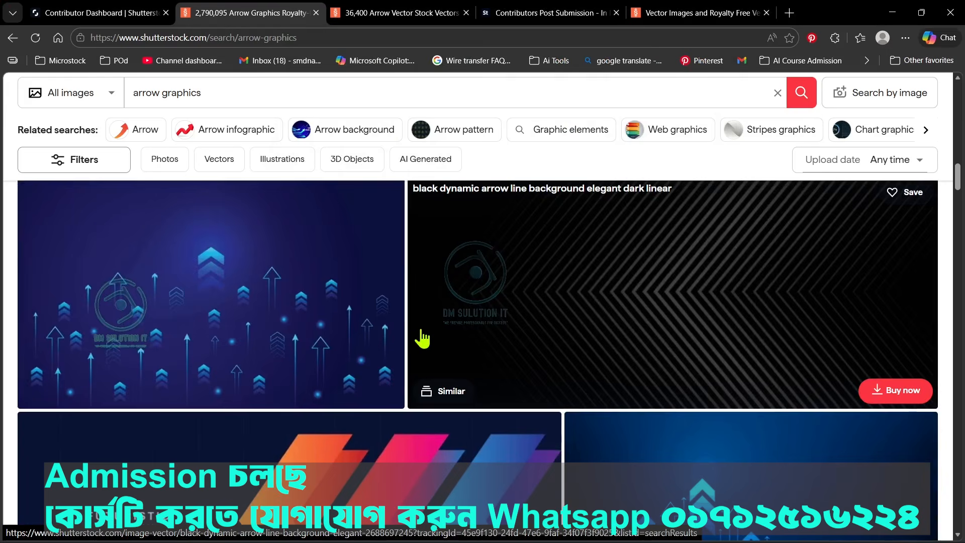
{"action": "scroll", "coordinate": [422, 339], "scroll_direction": "down", "scroll_amount": 3}
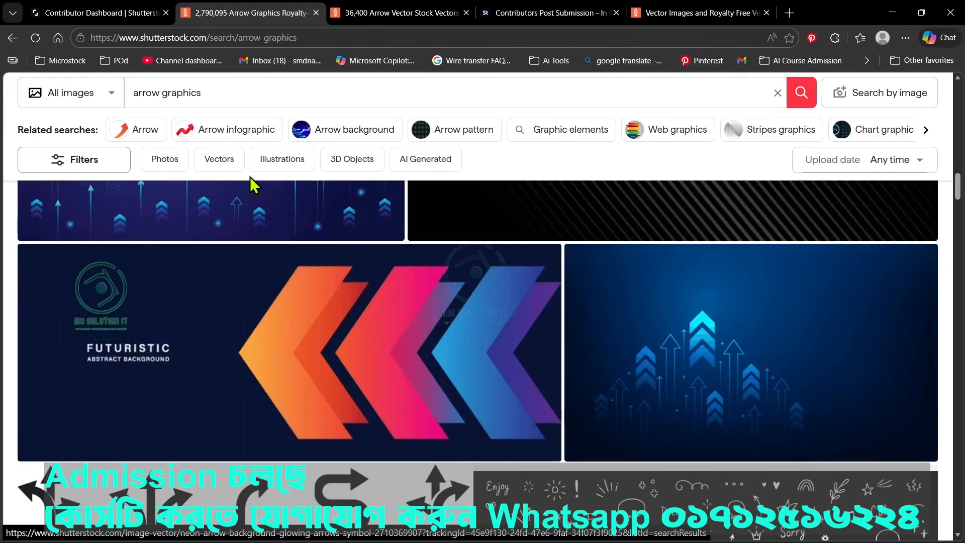
{"action": "scroll", "coordinate": [469, 295], "scroll_direction": "down", "scroll_amount": 3}
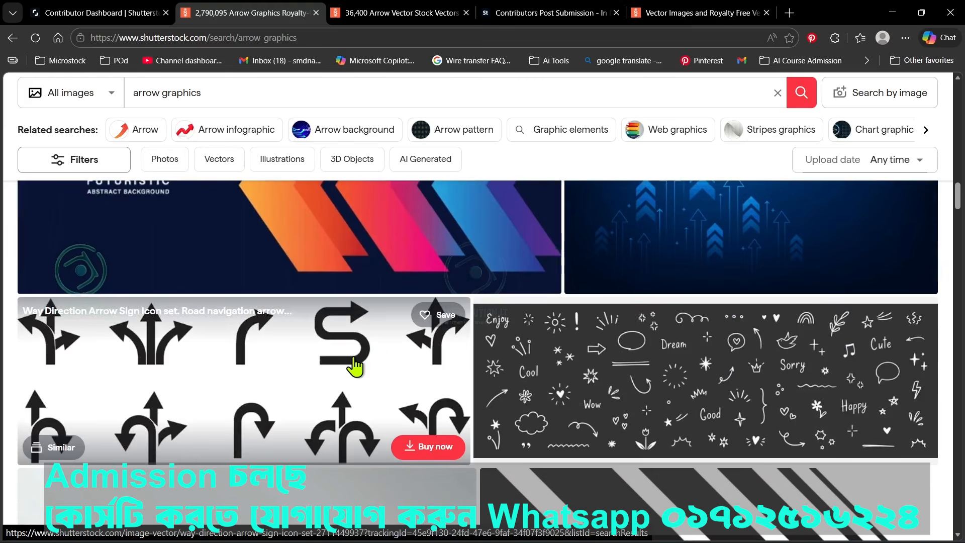
{"action": "scroll", "coordinate": [497, 287], "scroll_direction": "down", "scroll_amount": 8}
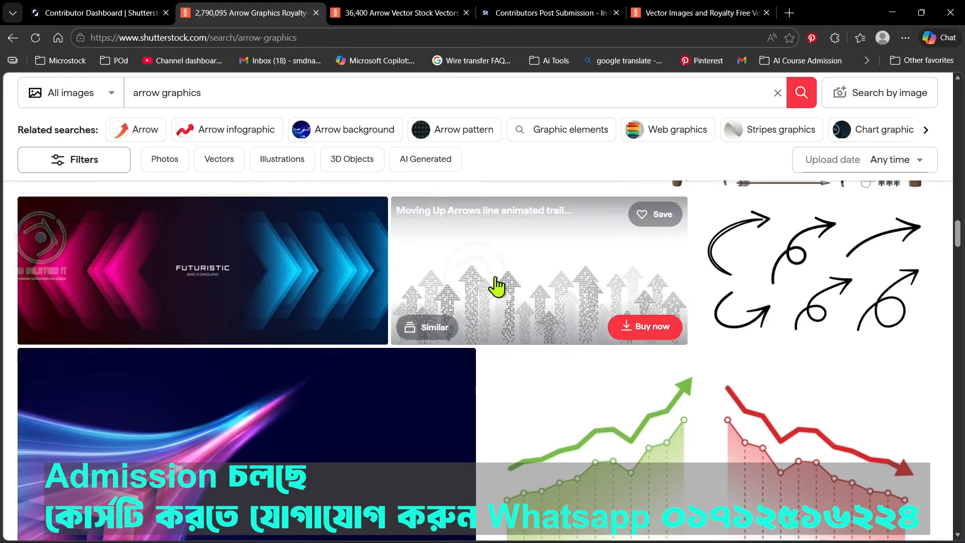
{"action": "scroll", "coordinate": [480, 306], "scroll_direction": "down", "scroll_amount": 6}
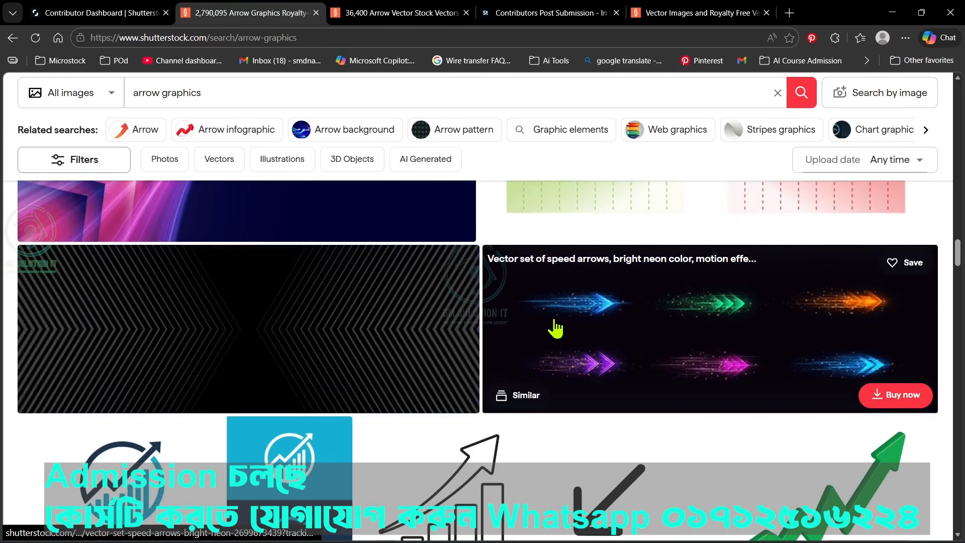
{"action": "scroll", "coordinate": [556, 328], "scroll_direction": "down", "scroll_amount": 15}
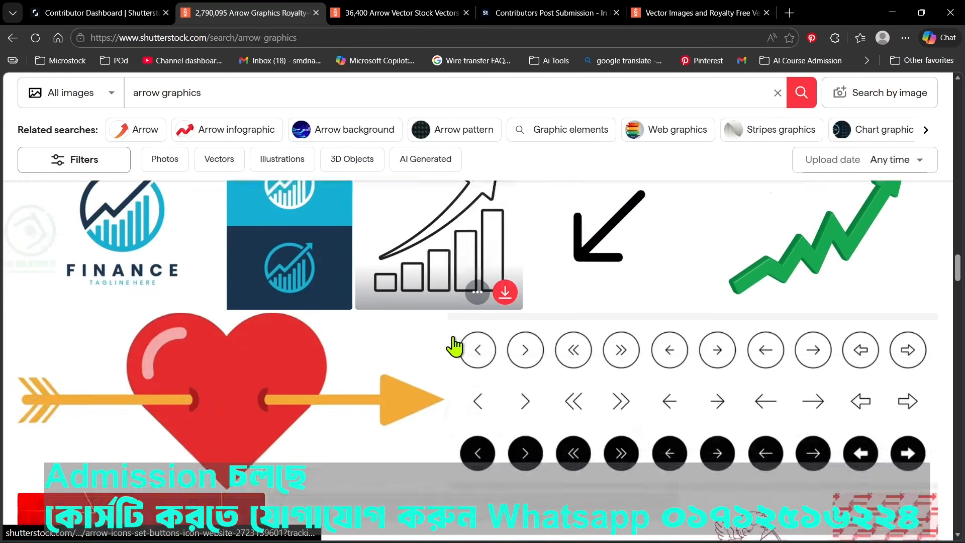
{"action": "scroll", "coordinate": [522, 332], "scroll_direction": "down", "scroll_amount": 5}
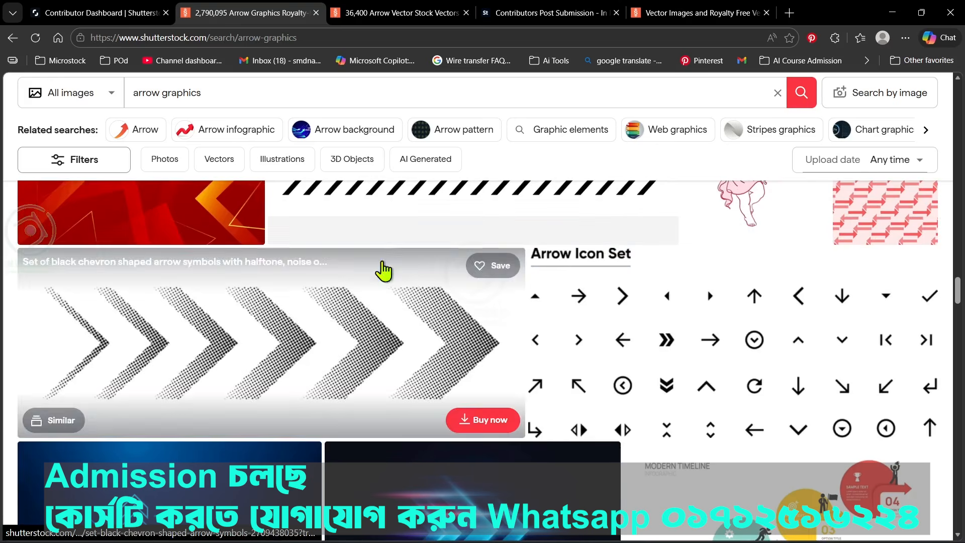
- Switch to the Chrome window with Google Images and browse the "Minimal arrows" results for design references
{"action": "mouse_move", "coordinate": [466, 534]}
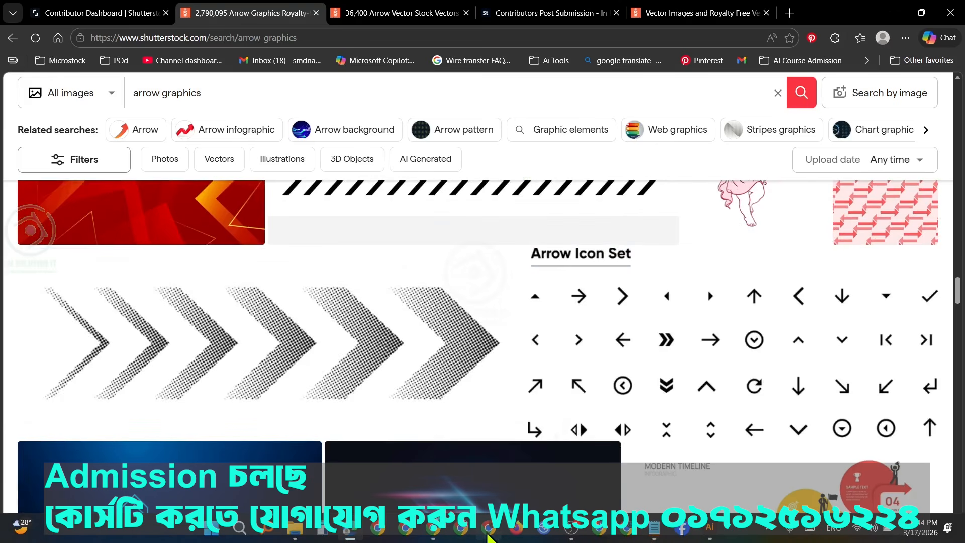
{"action": "left_click", "coordinate": [490, 465]}
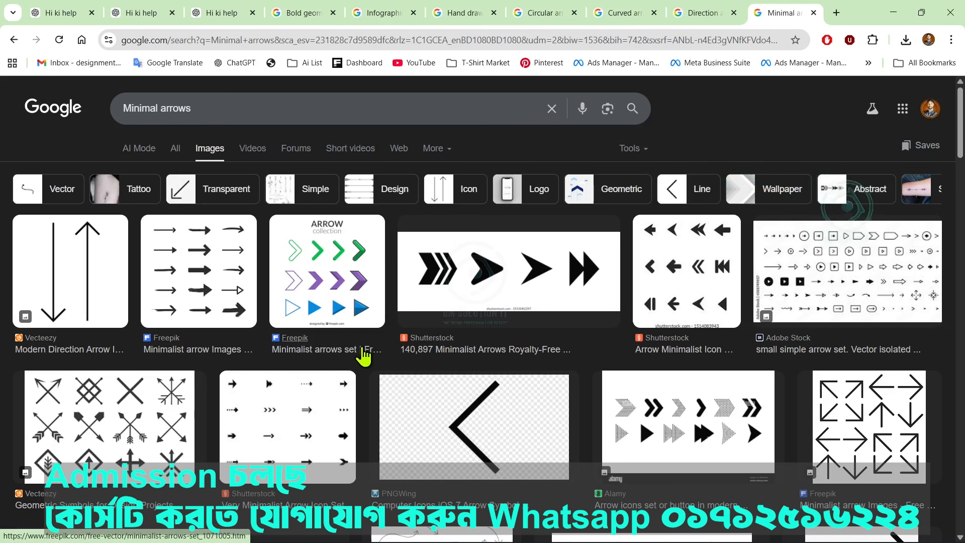
{"action": "scroll", "coordinate": [365, 356], "scroll_direction": "down", "scroll_amount": 4}
{"action": "scroll", "coordinate": [366, 355], "scroll_direction": "up", "scroll_amount": 4}
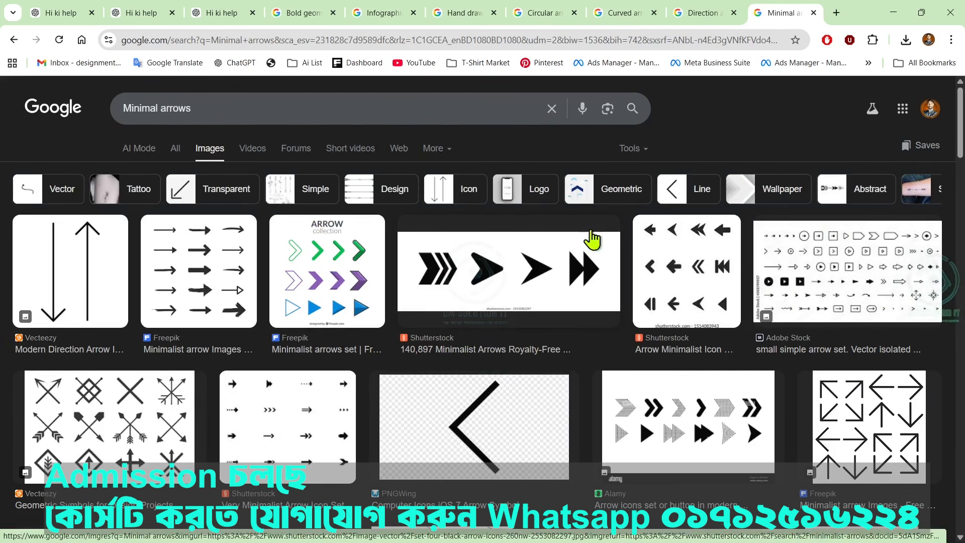
{"action": "scroll", "coordinate": [592, 240], "scroll_direction": "down", "scroll_amount": 10}
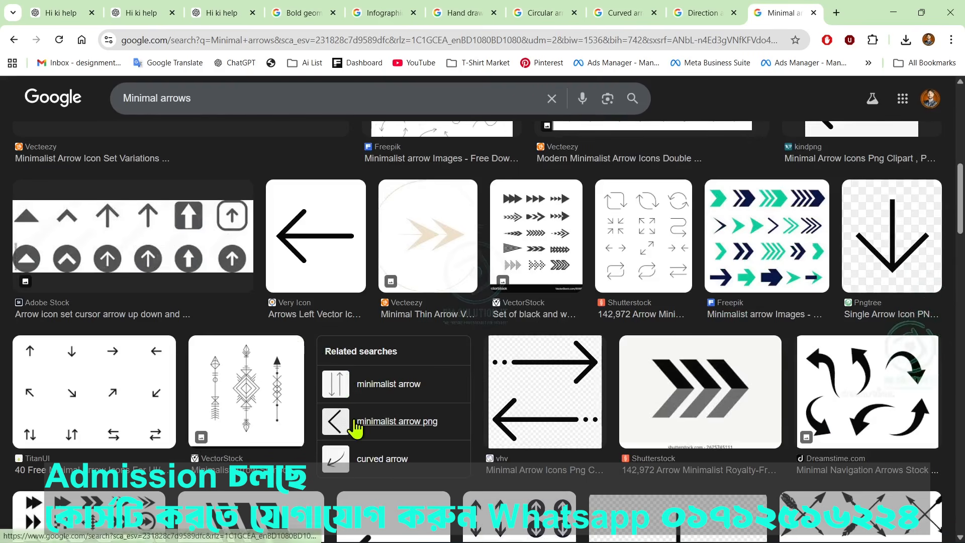
{"action": "scroll", "coordinate": [355, 427], "scroll_direction": "down", "scroll_amount": 15}
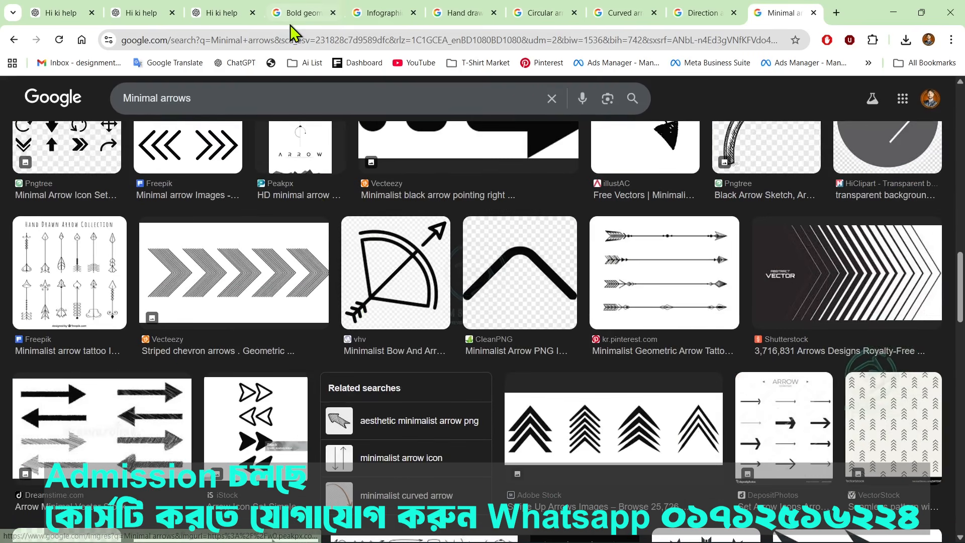
- Show the Google Images results for "Infographic arrows" and look over the reference designs
{"action": "left_click", "coordinate": [291, 25]}
{"action": "left_click", "coordinate": [380, 25]}
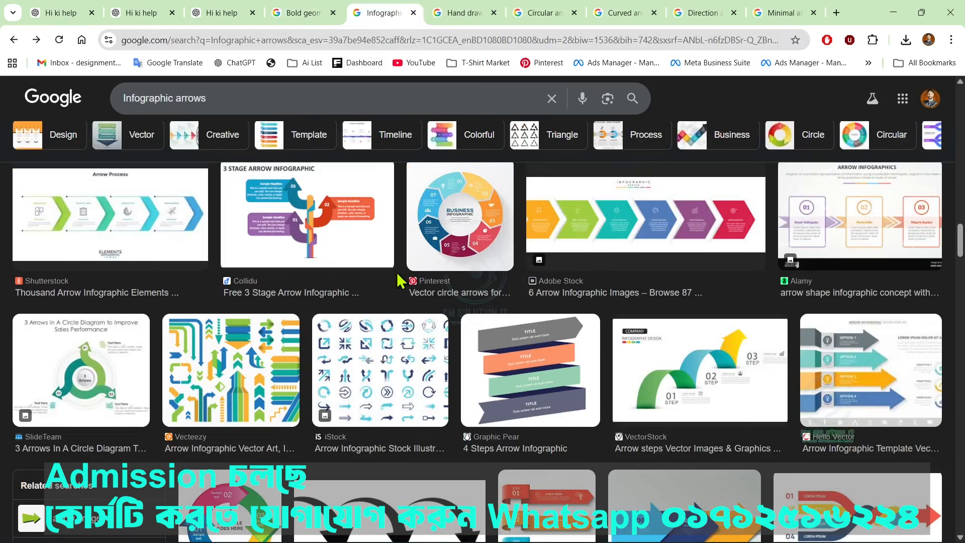
{"action": "scroll", "coordinate": [397, 280], "scroll_direction": "down", "scroll_amount": 3}
{"action": "scroll", "coordinate": [142, 259], "scroll_direction": "up", "scroll_amount": 5}
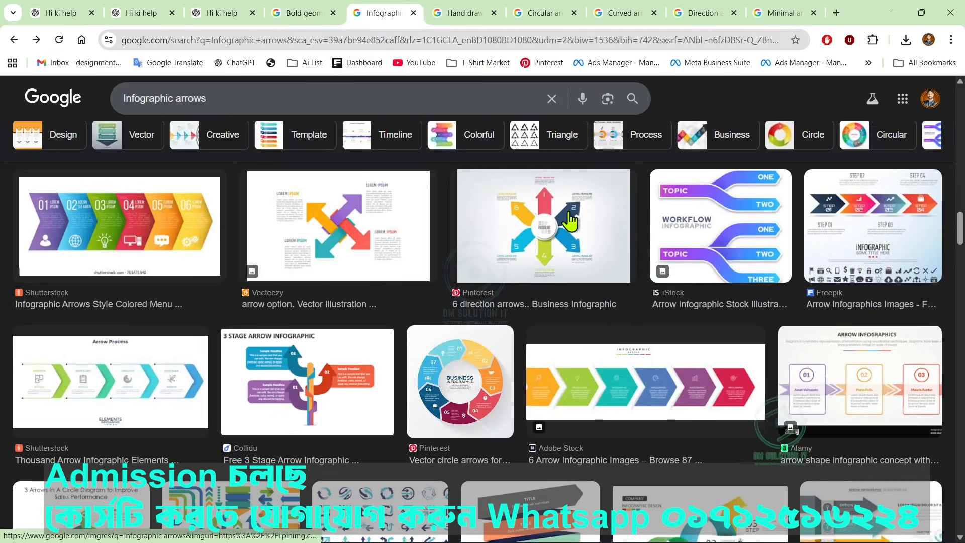
- Show the Google Images results for "Circular arrows" and browse the cycle and rotation arrow designs
{"action": "left_click", "coordinate": [532, 13]}
{"action": "scroll", "coordinate": [333, 397], "scroll_direction": "down", "scroll_amount": 4}
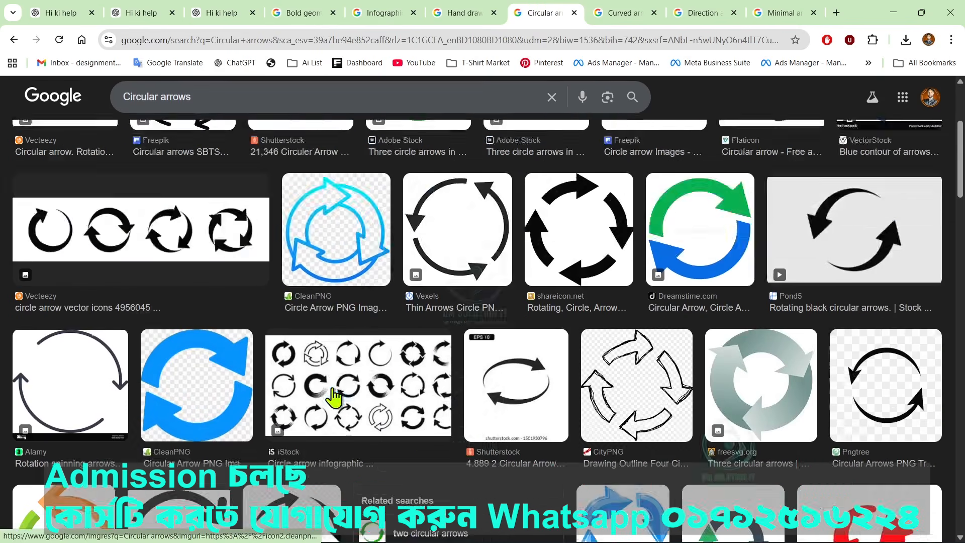
{"action": "scroll", "coordinate": [333, 397], "scroll_direction": "down", "scroll_amount": 3}
{"action": "scroll", "coordinate": [491, 350], "scroll_direction": "down", "scroll_amount": 5}
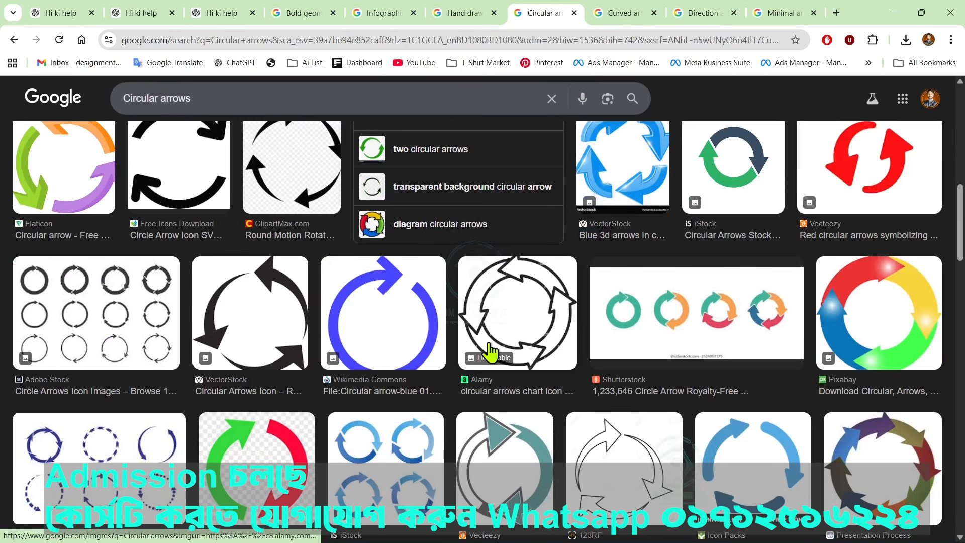
{"action": "scroll", "coordinate": [490, 350], "scroll_direction": "down", "scroll_amount": 5}
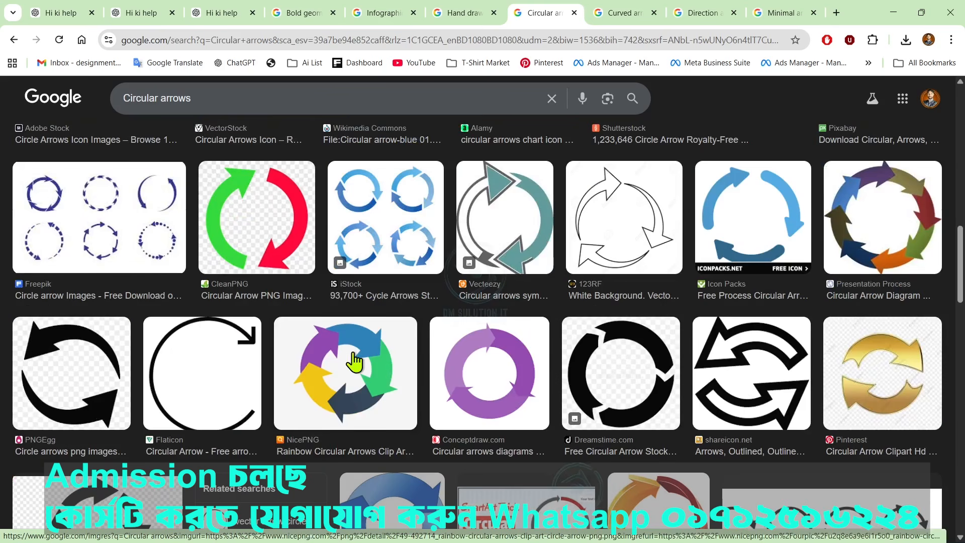
{"action": "scroll", "coordinate": [485, 402], "scroll_direction": "down", "scroll_amount": 10}
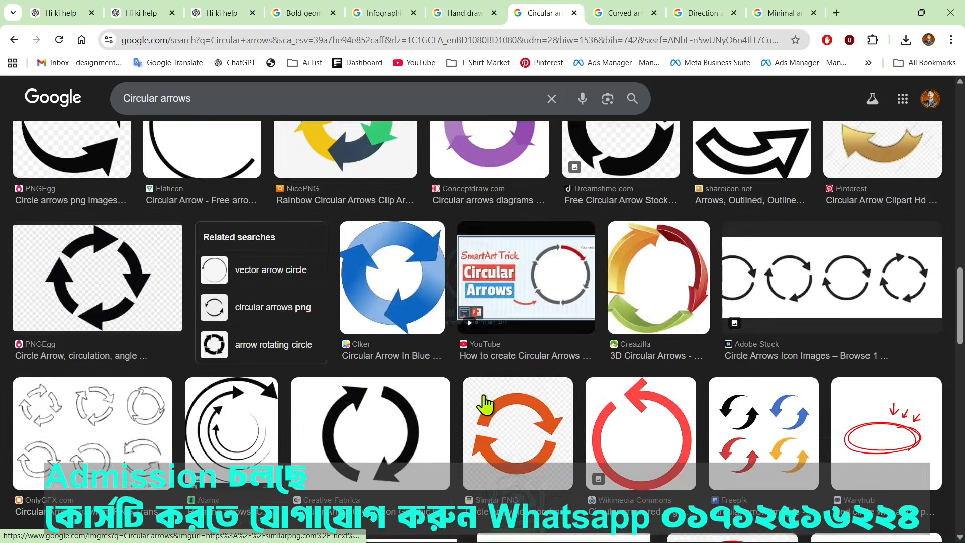
{"action": "scroll", "coordinate": [475, 403], "scroll_direction": "up", "scroll_amount": 5}
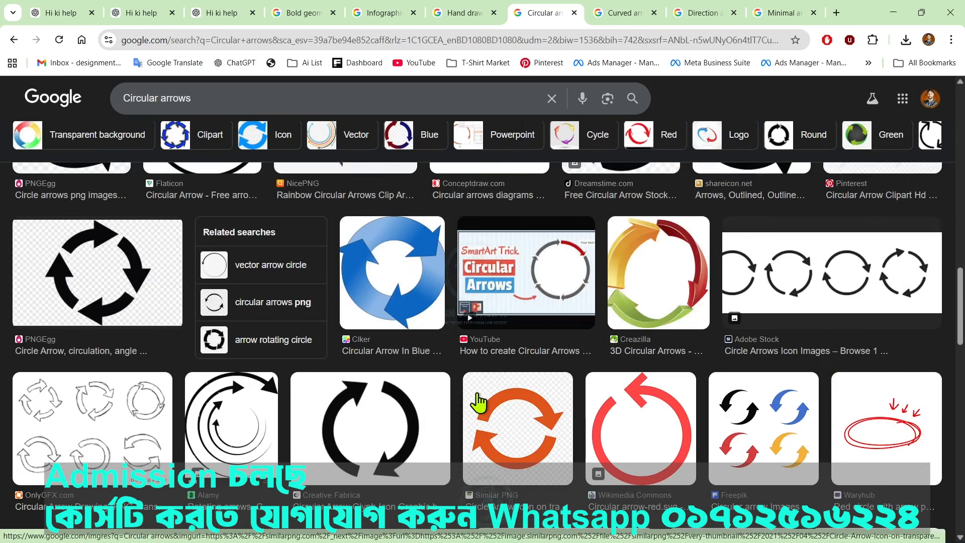
- Browse the Google Images results for "Minimal arrows" and glance at those for "Bold geometric arrows"
{"action": "left_click", "coordinate": [775, 17]}
{"action": "scroll", "coordinate": [420, 352], "scroll_direction": "up", "scroll_amount": 7}
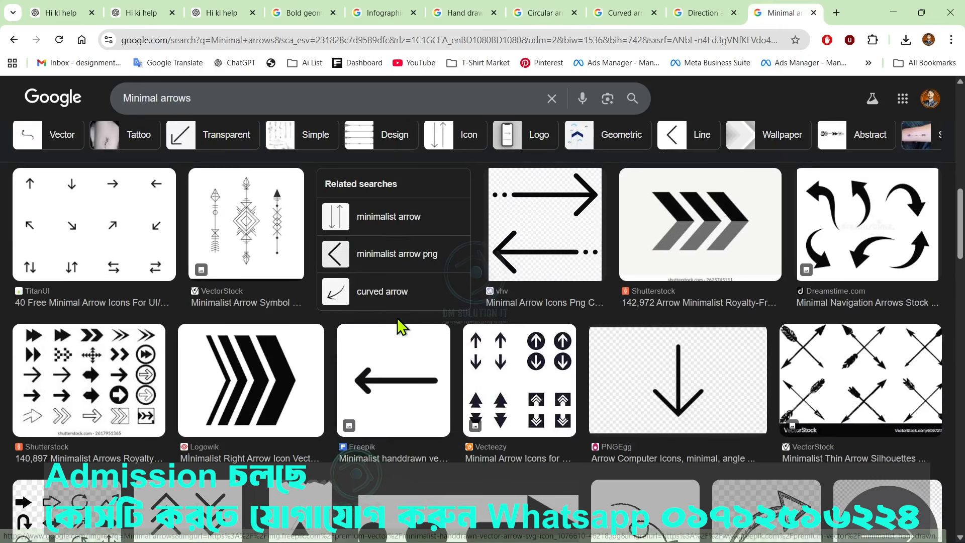
{"action": "scroll", "coordinate": [410, 339], "scroll_direction": "down", "scroll_amount": 3}
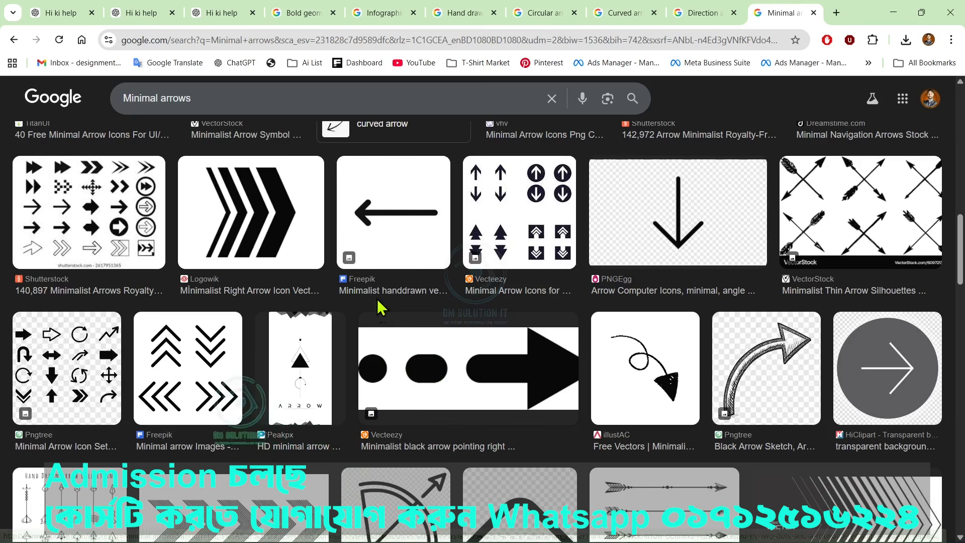
{"action": "left_click", "coordinate": [301, 14]}
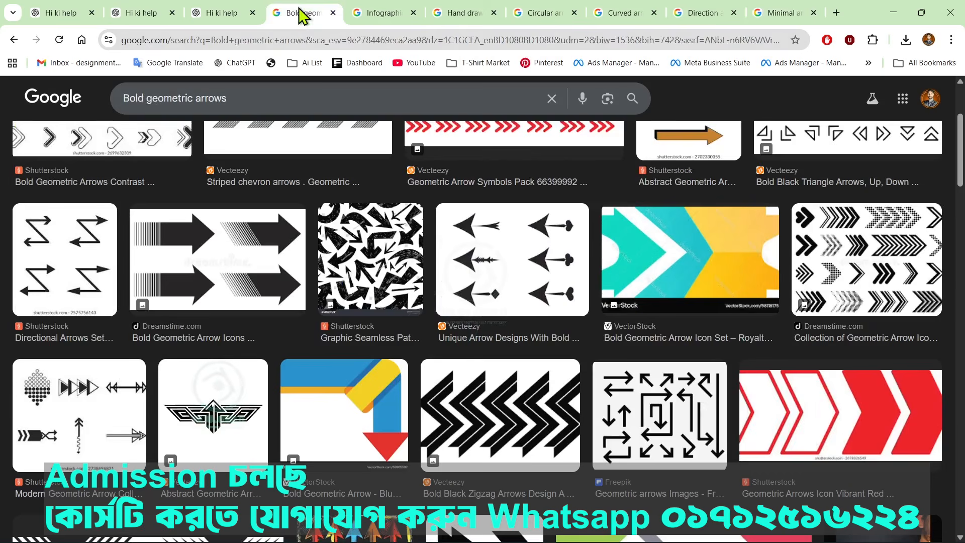
- Show the Google Images results for "Infographic arrows" and examine the step, process and cycle arrow layouts
{"action": "left_click", "coordinate": [372, 13]}
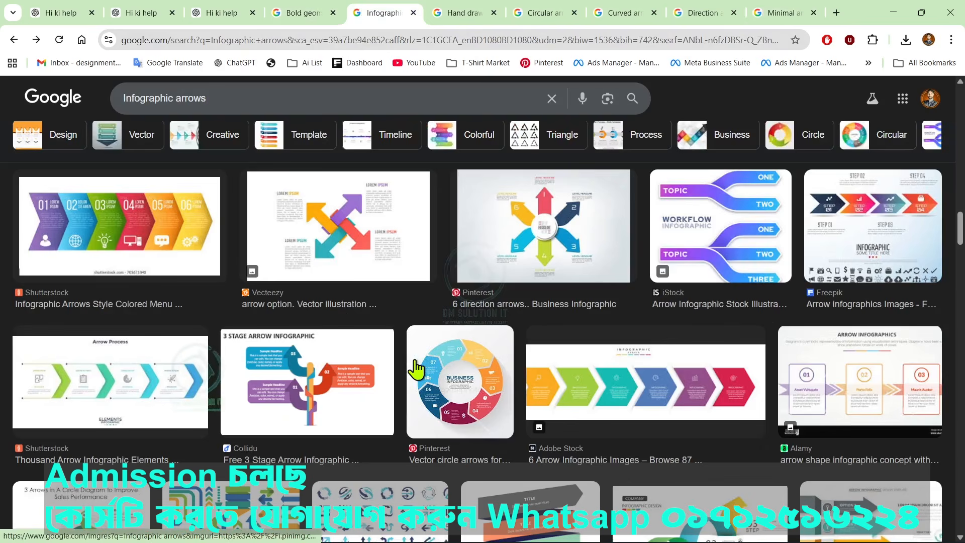
{"action": "scroll", "coordinate": [416, 370], "scroll_direction": "down", "scroll_amount": 3}
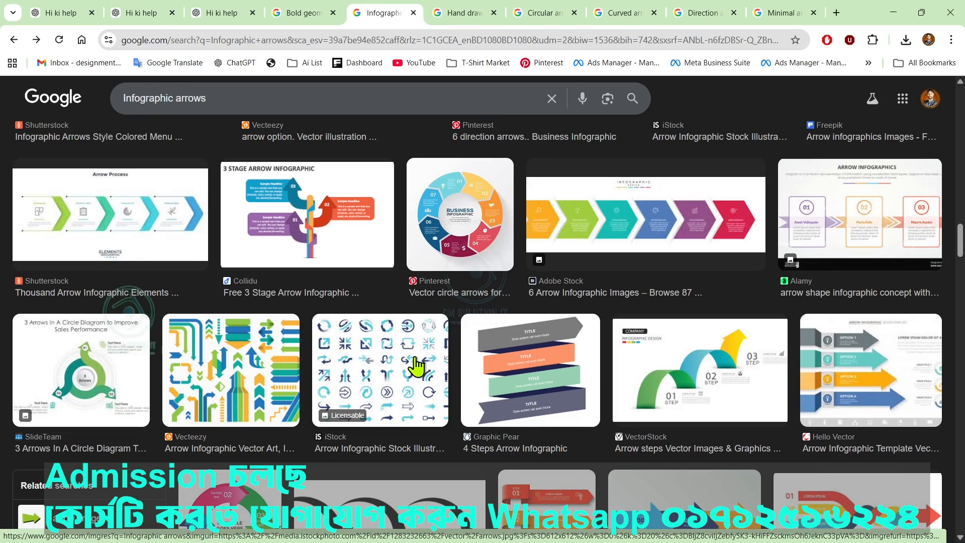
{"action": "scroll", "coordinate": [416, 366], "scroll_direction": "down", "scroll_amount": 3}
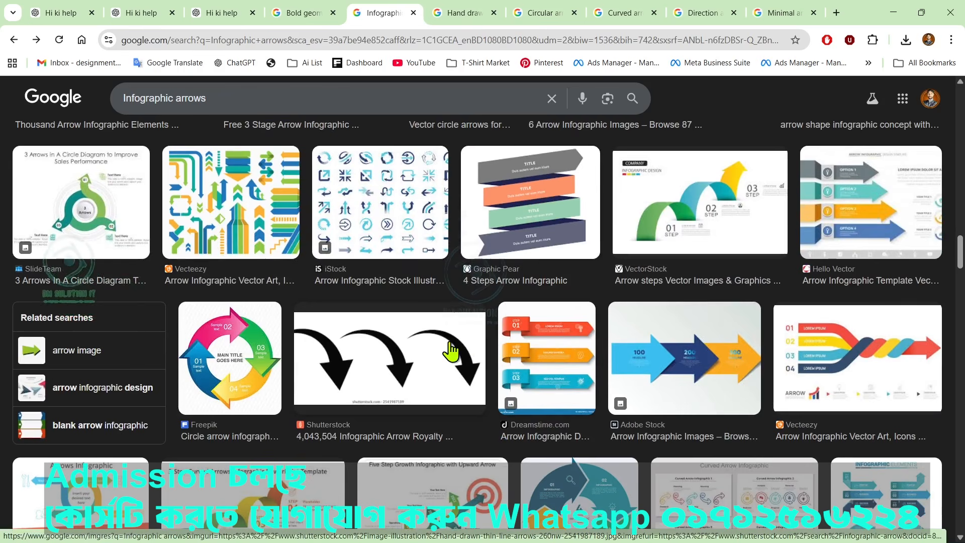
{"action": "scroll", "coordinate": [451, 351], "scroll_direction": "up", "scroll_amount": 10}
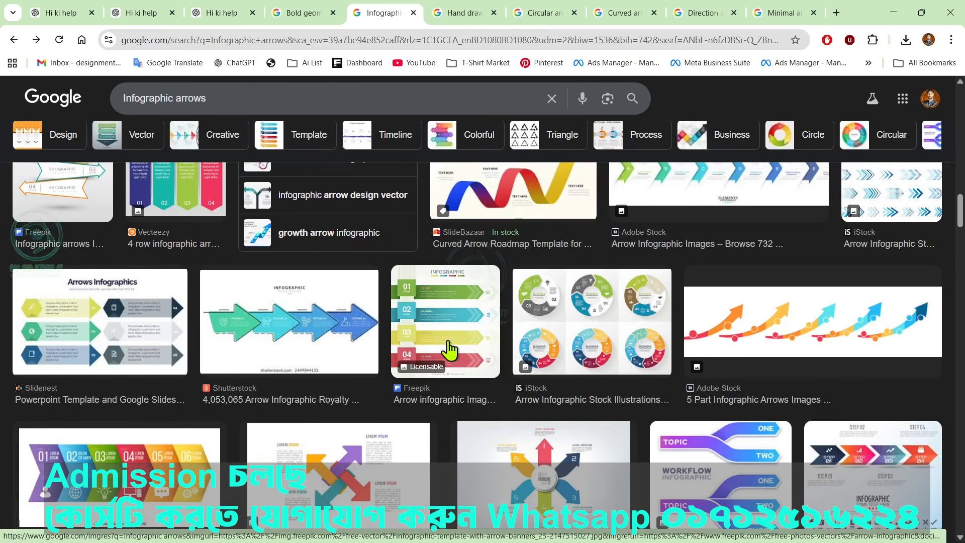
{"action": "scroll", "coordinate": [449, 348], "scroll_direction": "up", "scroll_amount": 8}
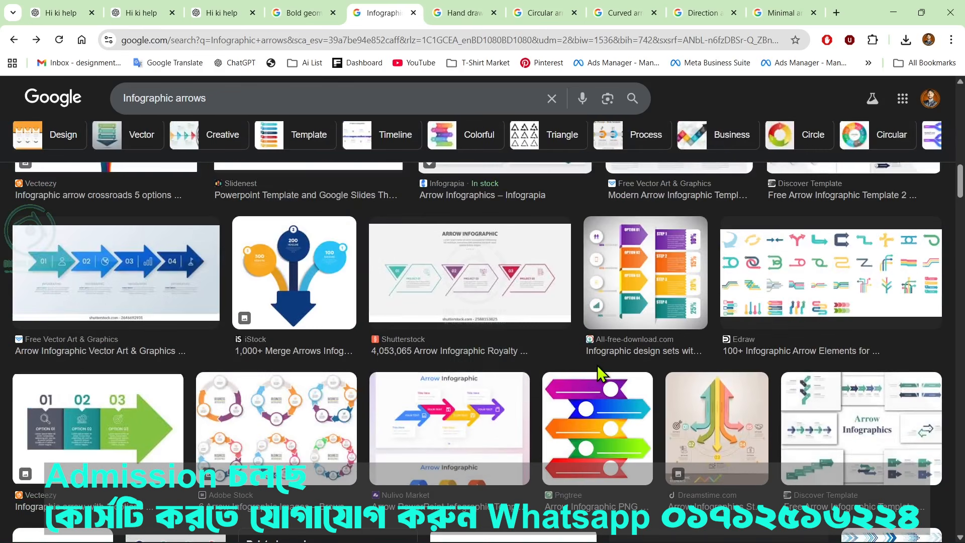
{"action": "scroll", "coordinate": [596, 367], "scroll_direction": "down", "scroll_amount": 5}
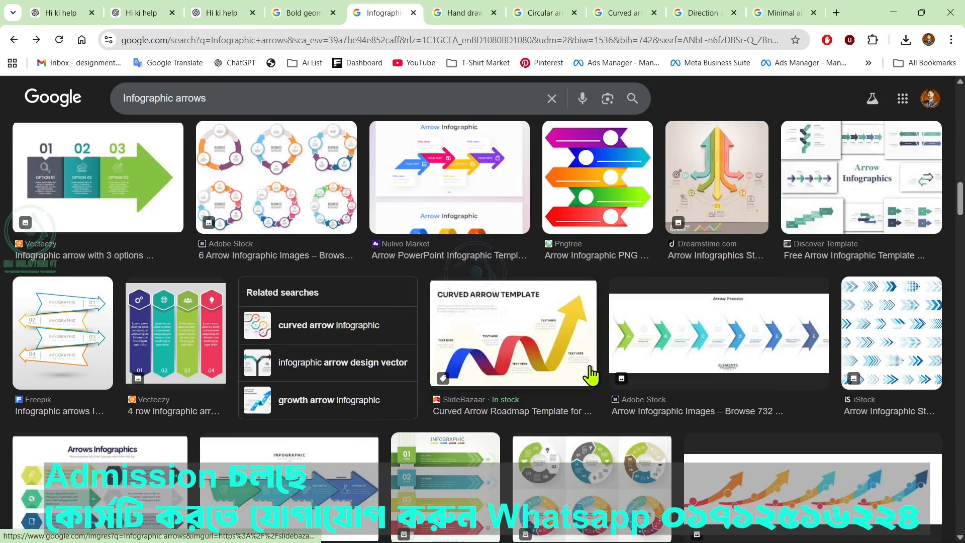
{"action": "scroll", "coordinate": [591, 374], "scroll_direction": "down", "scroll_amount": 5}
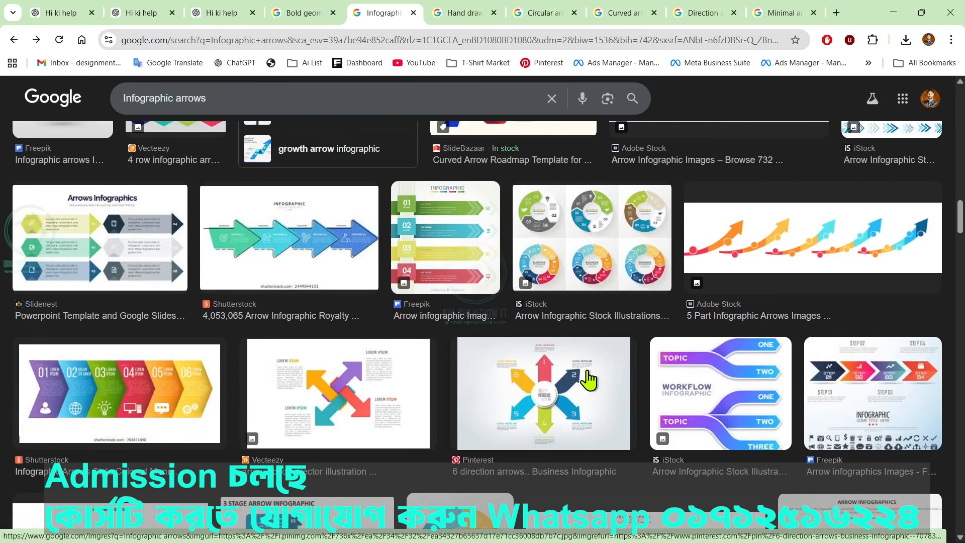
{"action": "scroll", "coordinate": [530, 359], "scroll_direction": "down", "scroll_amount": 5}
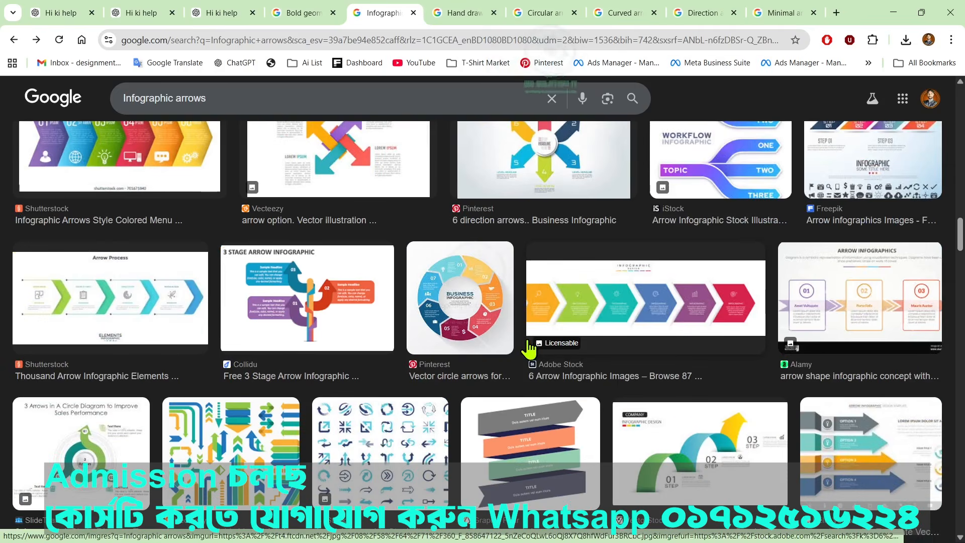
{"action": "scroll", "coordinate": [530, 352], "scroll_direction": "down", "scroll_amount": 5}
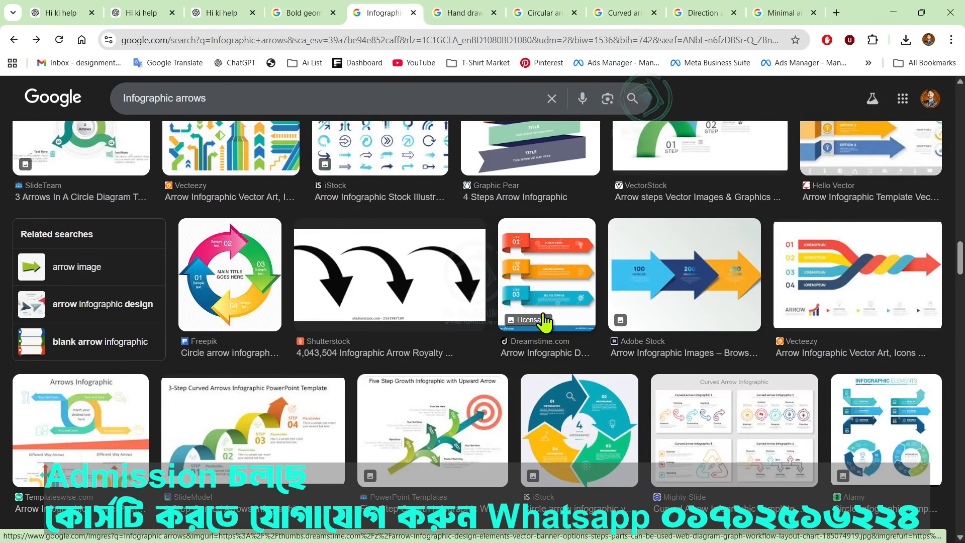
- Examine the results further down the "Infographic arrows" page for more banner, chevron, growth and timeline arrow styles
{"action": "scroll", "coordinate": [584, 325], "scroll_direction": "down", "scroll_amount": 10}
{"action": "scroll", "coordinate": [476, 334], "scroll_direction": "down", "scroll_amount": 15}
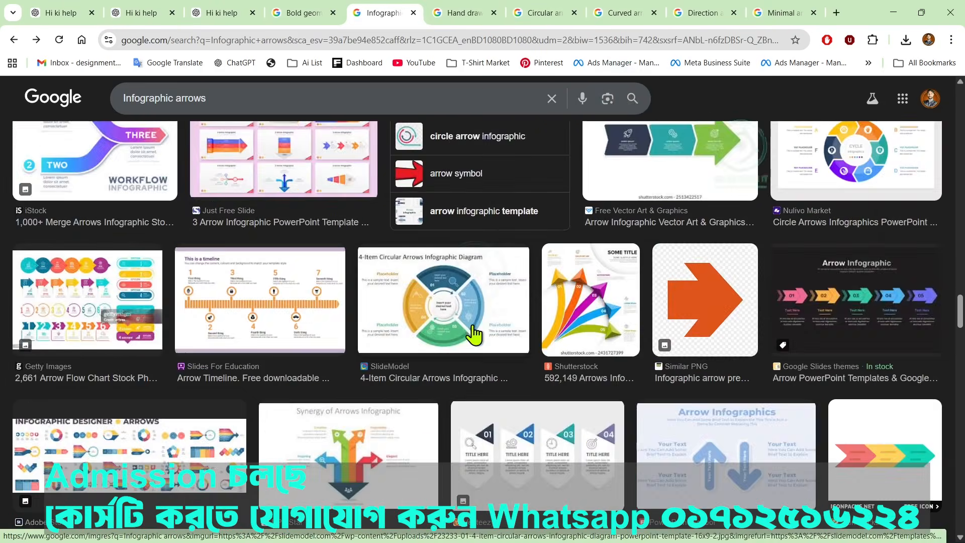
{"action": "scroll", "coordinate": [474, 335], "scroll_direction": "down", "scroll_amount": 4}
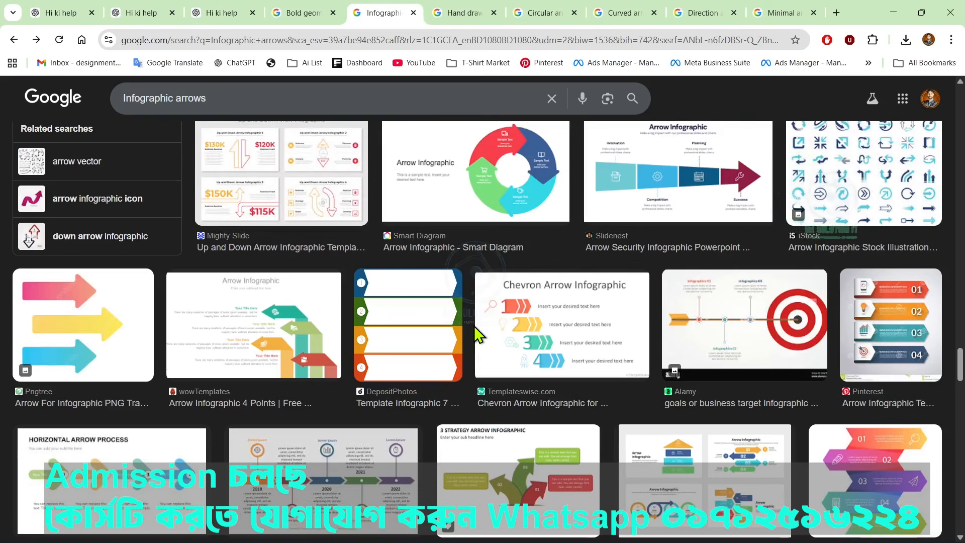
{"action": "scroll", "coordinate": [392, 362], "scroll_direction": "down", "scroll_amount": 3}
{"action": "scroll", "coordinate": [382, 352], "scroll_direction": "down", "scroll_amount": 6}
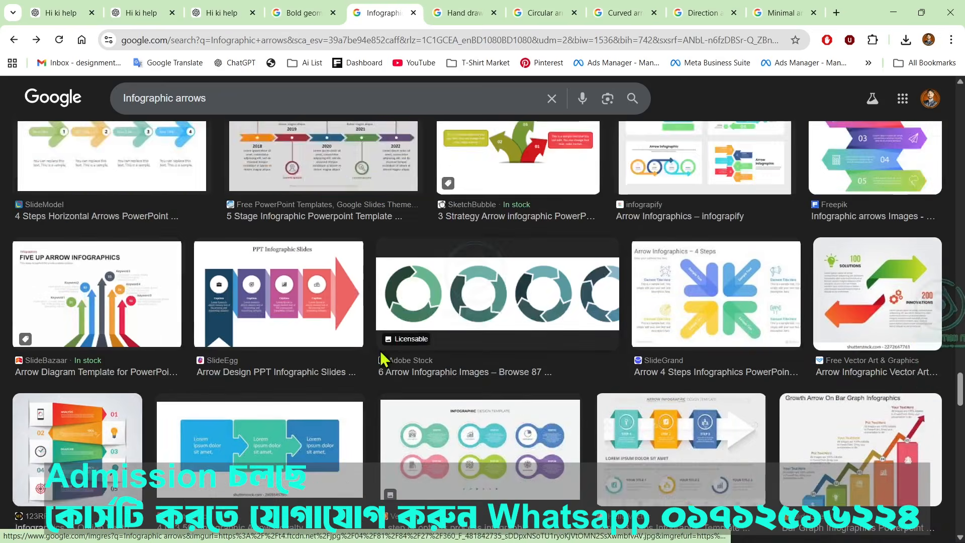
{"action": "scroll", "coordinate": [582, 368], "scroll_direction": "down", "scroll_amount": 3}
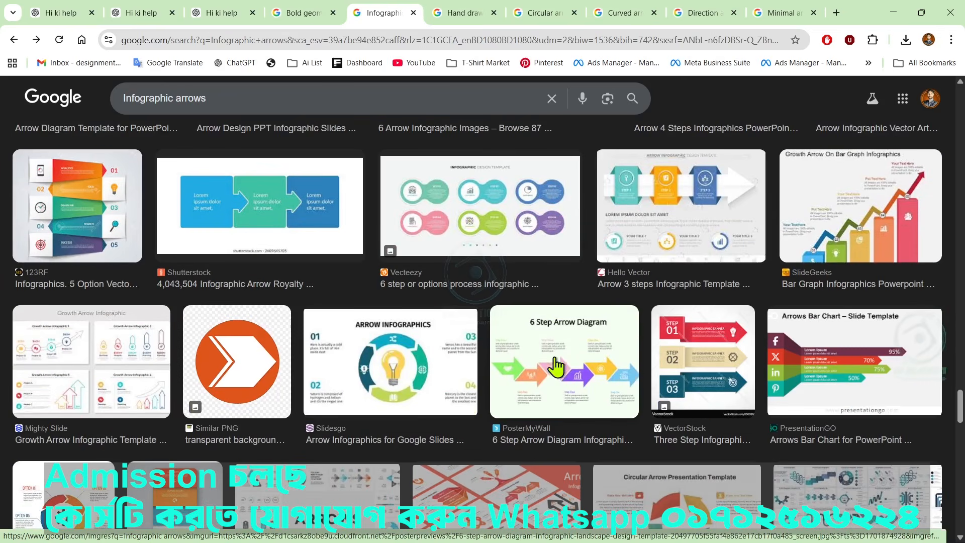
{"action": "scroll", "coordinate": [556, 367], "scroll_direction": "down", "scroll_amount": 3}
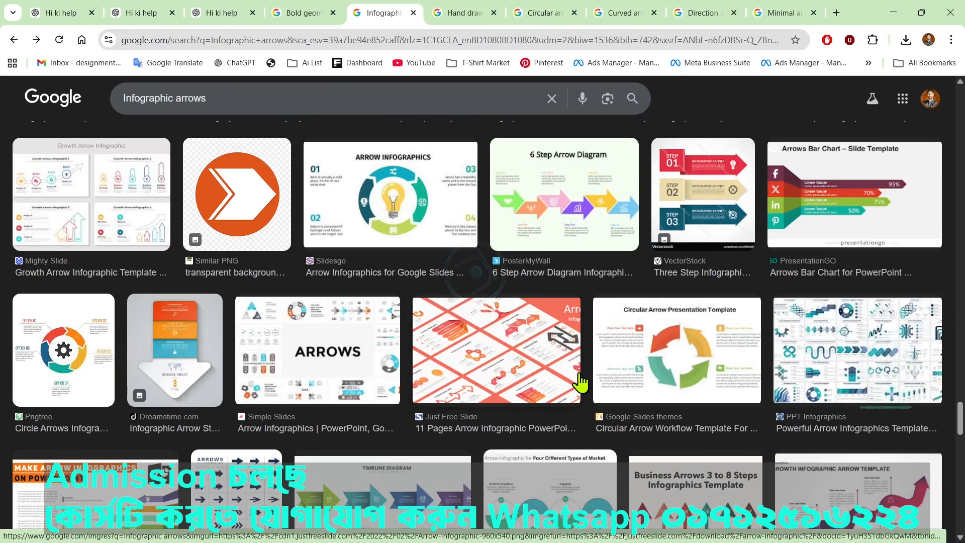
{"action": "scroll", "coordinate": [378, 382], "scroll_direction": "up", "scroll_amount": 8}
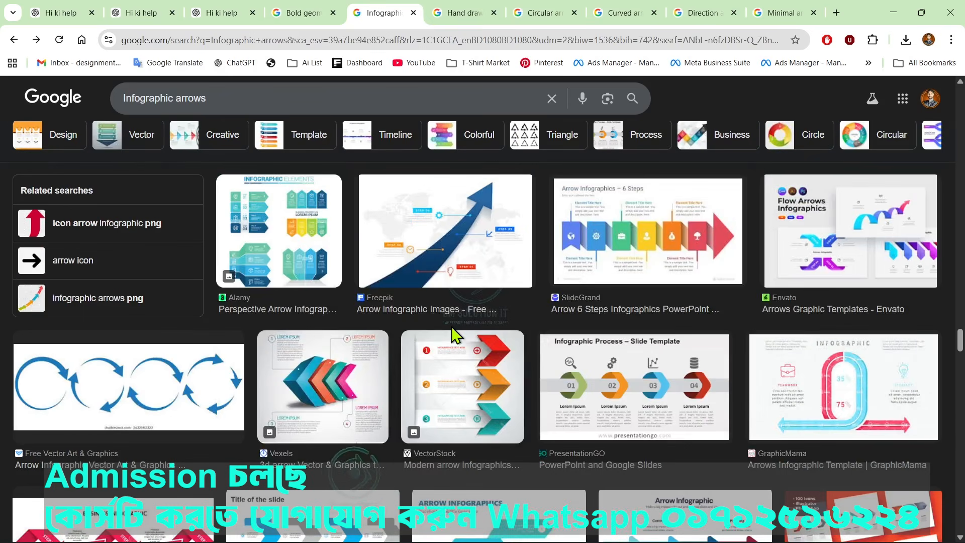
{"action": "scroll", "coordinate": [455, 334], "scroll_direction": "down", "scroll_amount": 10}
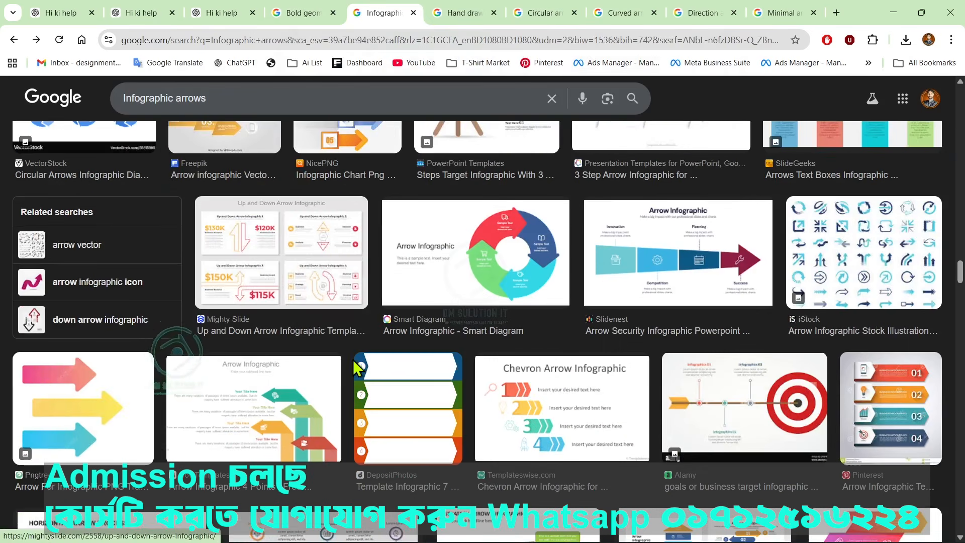
- Switch to Notepad, review the list of arrow categories from minimal to bold geometric, and minimize the note
{"action": "mouse_move", "coordinate": [653, 527]}
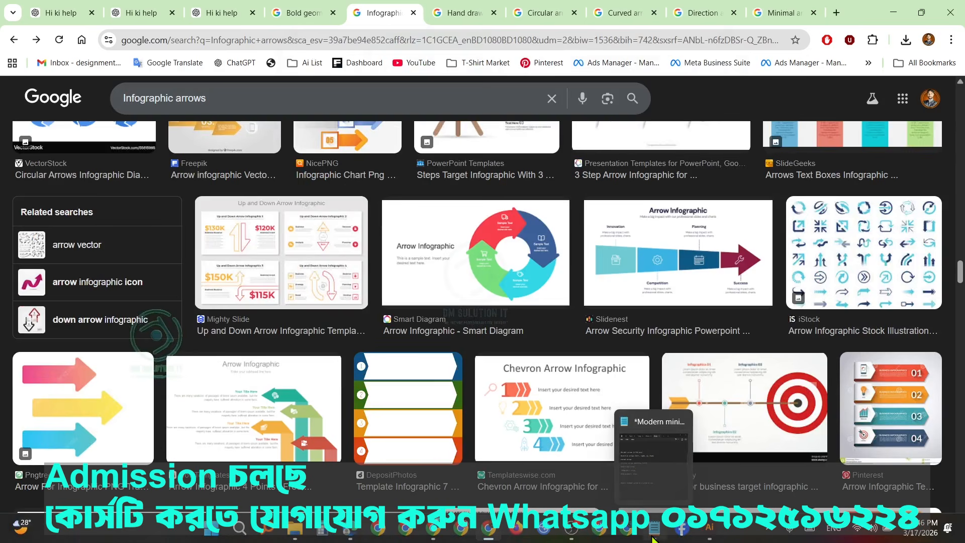
{"action": "left_click", "coordinate": [643, 471]}
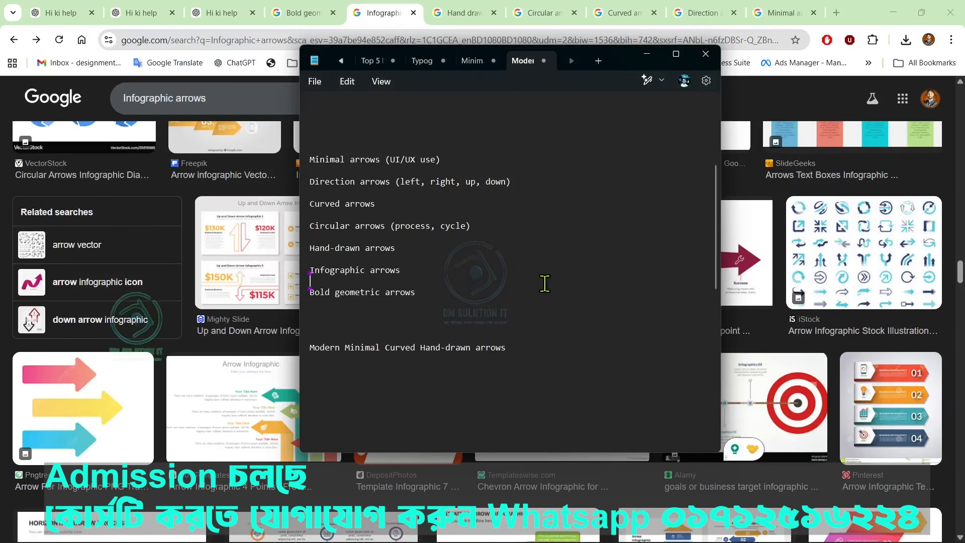
{"action": "left_click", "coordinate": [513, 294]}
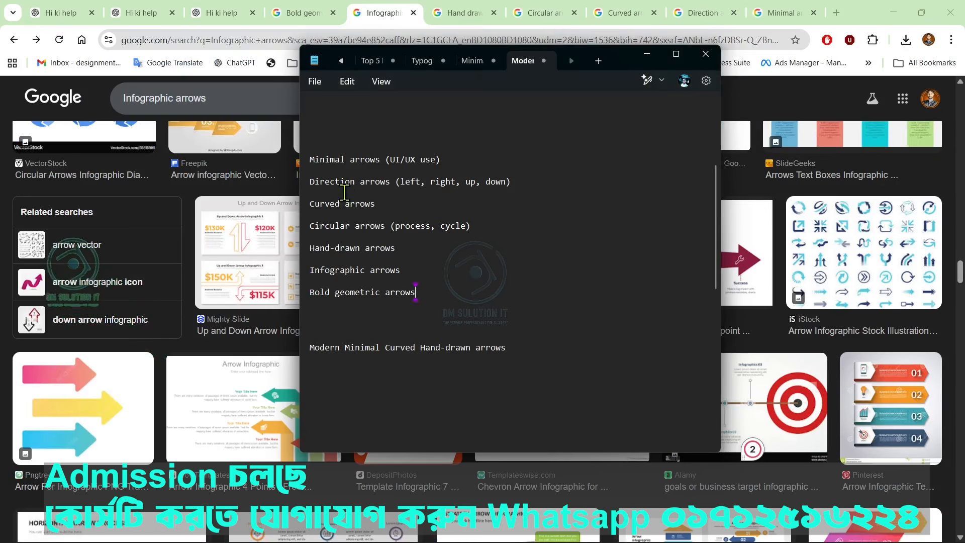
{"action": "left_click", "coordinate": [306, 163]}
{"action": "left_click", "coordinate": [455, 230]}
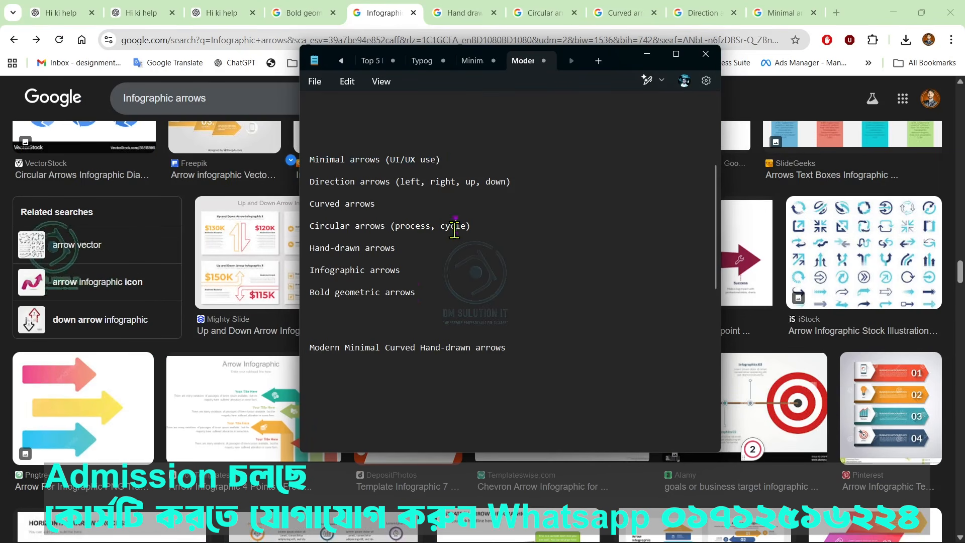
{"action": "left_click", "coordinate": [304, 185]}
{"action": "left_click", "coordinate": [347, 213]}
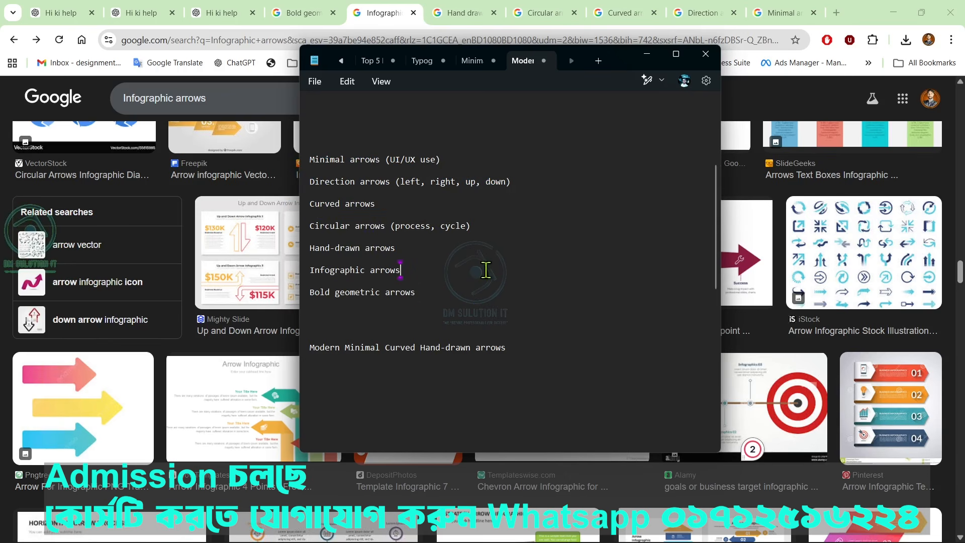
{"action": "left_click_drag", "start_coordinate": [311, 158], "coordinate": [405, 274]}
{"action": "left_click", "coordinate": [470, 301]}
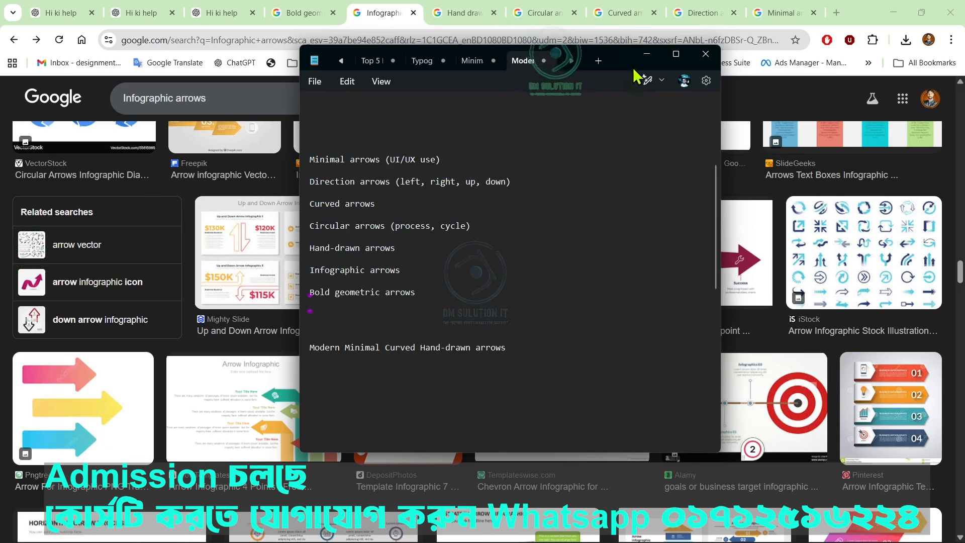
{"action": "left_click", "coordinate": [647, 54]}
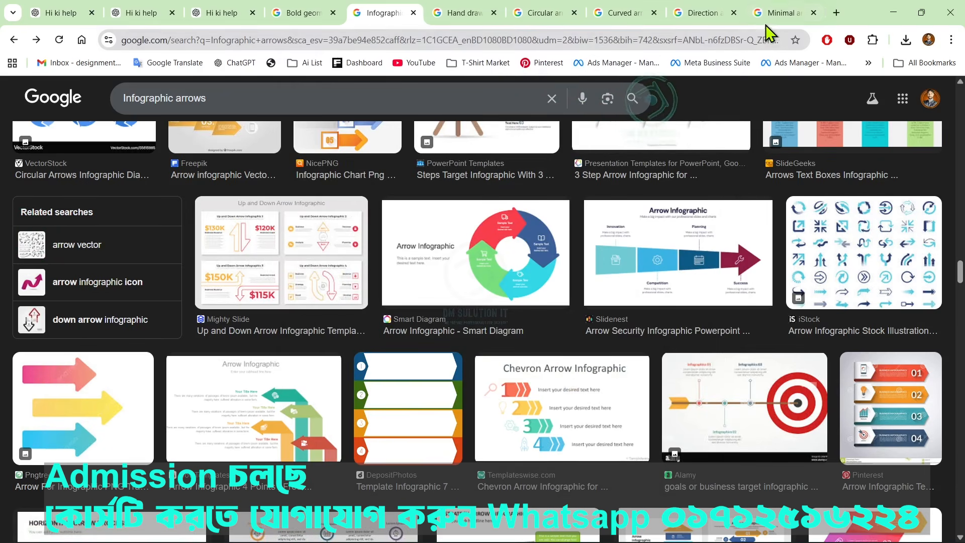
- Return to the Google Images results for "Minimal arrows" and compare the simple line and chevron arrow icons
{"action": "left_click", "coordinate": [777, 15]}
{"action": "scroll", "coordinate": [377, 221], "scroll_direction": "up", "scroll_amount": 5}
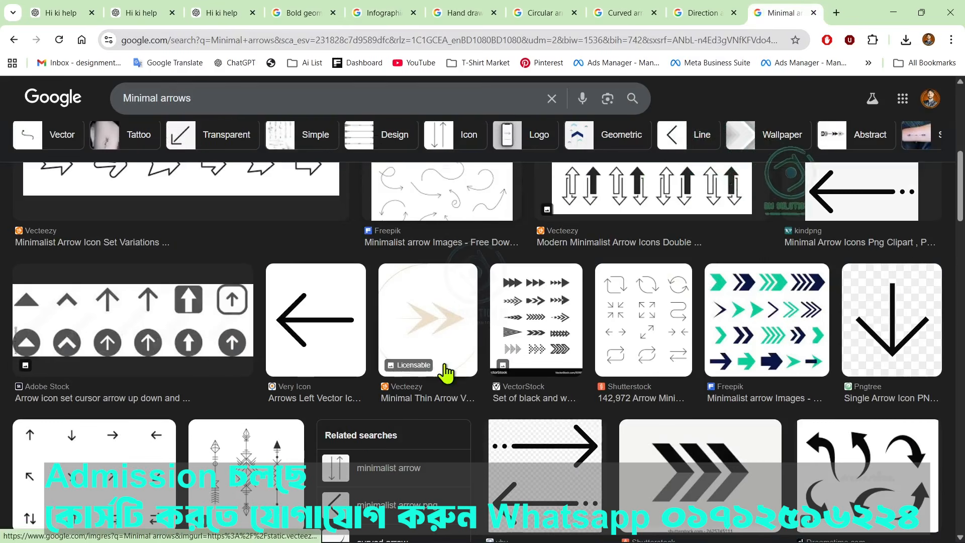
{"action": "scroll", "coordinate": [515, 340], "scroll_direction": "down", "scroll_amount": 5}
{"action": "scroll", "coordinate": [513, 342], "scroll_direction": "down", "scroll_amount": 3}
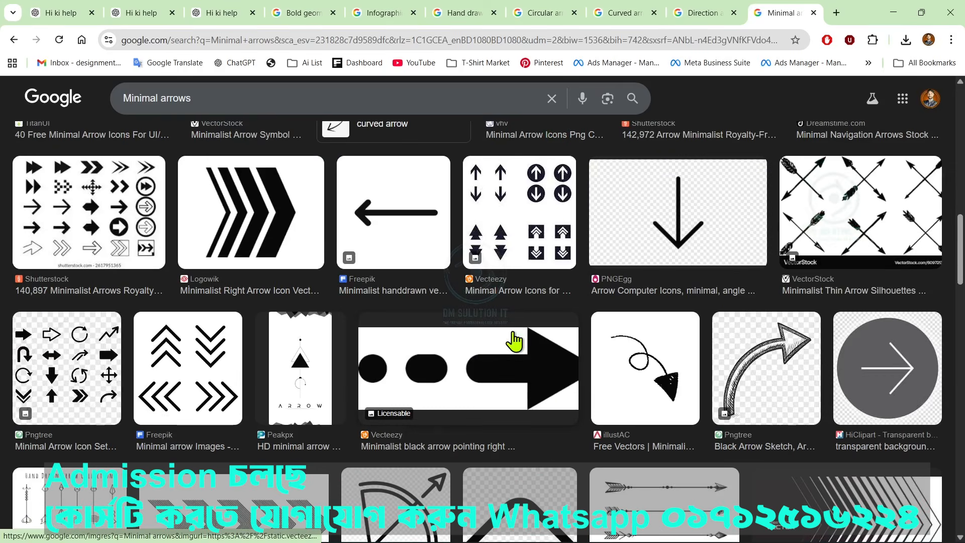
- Browse the Google Images results for "Direction arrows" and those for "Curved arrows" for design references
{"action": "left_click", "coordinate": [703, 13]}
{"action": "scroll", "coordinate": [425, 309], "scroll_direction": "down", "scroll_amount": 5}
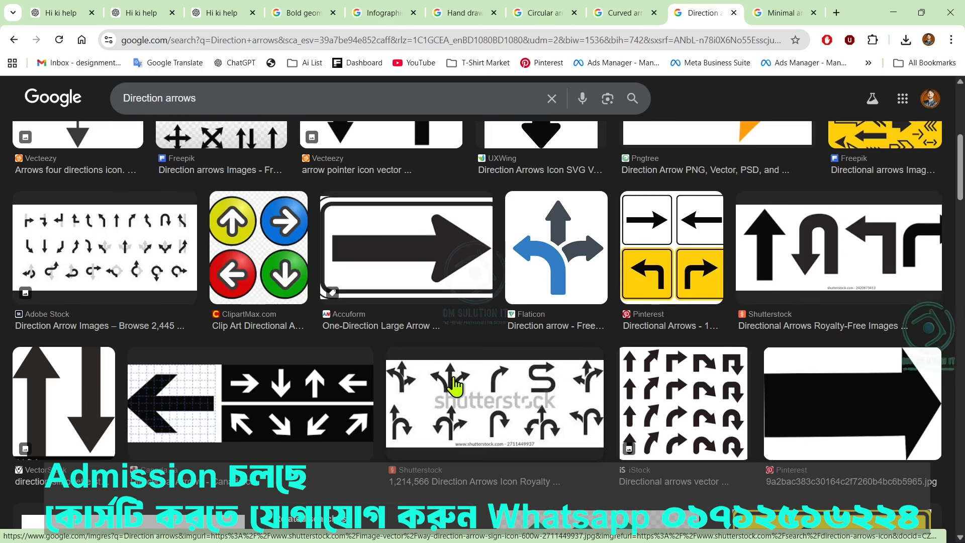
{"action": "scroll", "coordinate": [455, 387], "scroll_direction": "down", "scroll_amount": 10}
{"action": "scroll", "coordinate": [442, 392], "scroll_direction": "down", "scroll_amount": 10}
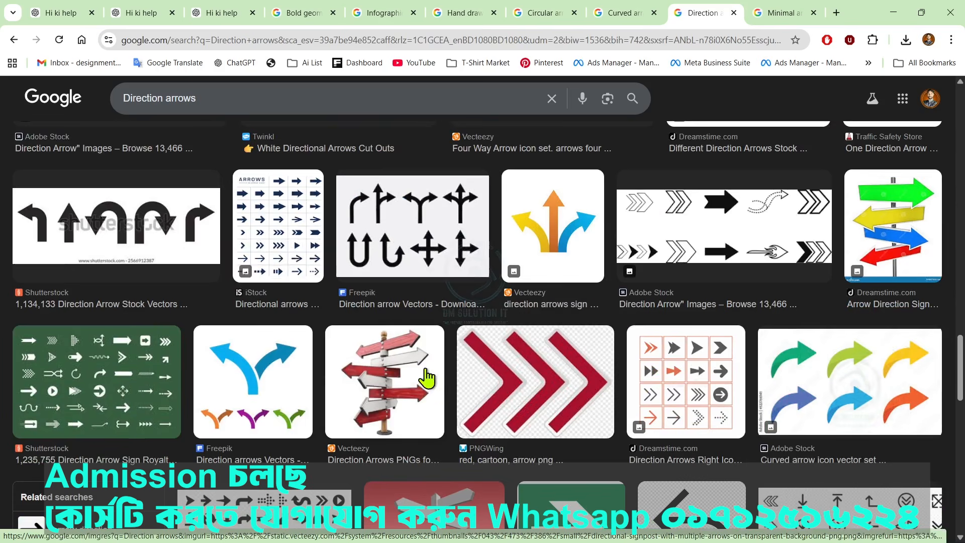
{"action": "left_click", "coordinate": [622, 13]}
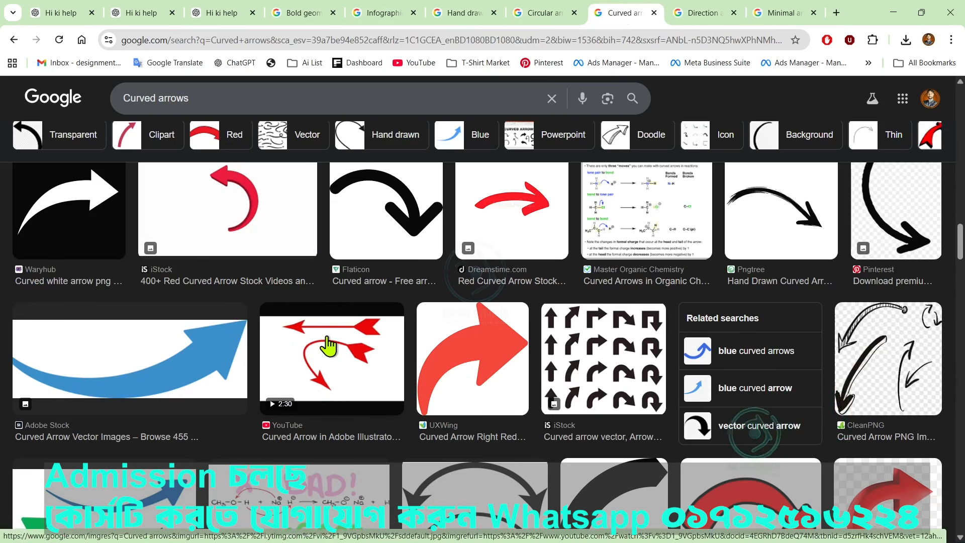
{"action": "scroll", "coordinate": [329, 346], "scroll_direction": "up", "scroll_amount": 5}
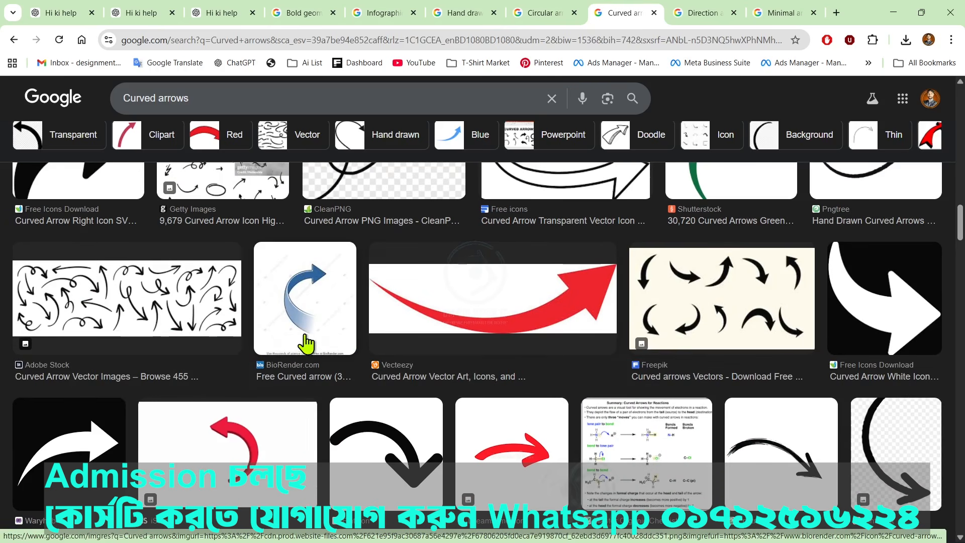
- Look through the Google Images results for "Circular arrows" and show those for "Hand drawn arrows"
{"action": "left_click", "coordinate": [541, 15]}
{"action": "scroll", "coordinate": [460, 370], "scroll_direction": "down", "scroll_amount": 3}
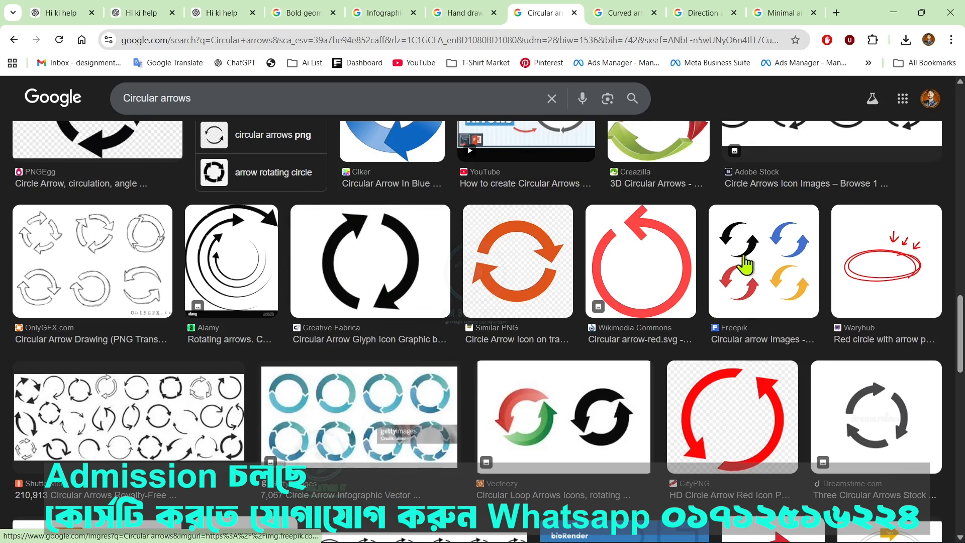
{"action": "scroll", "coordinate": [453, 371], "scroll_direction": "down", "scroll_amount": 5}
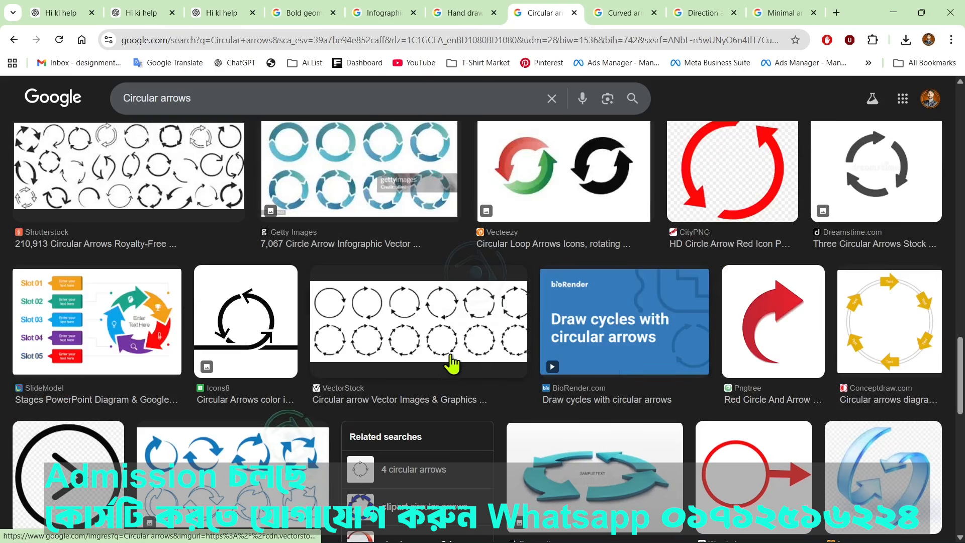
{"action": "left_click", "coordinate": [450, 19]}
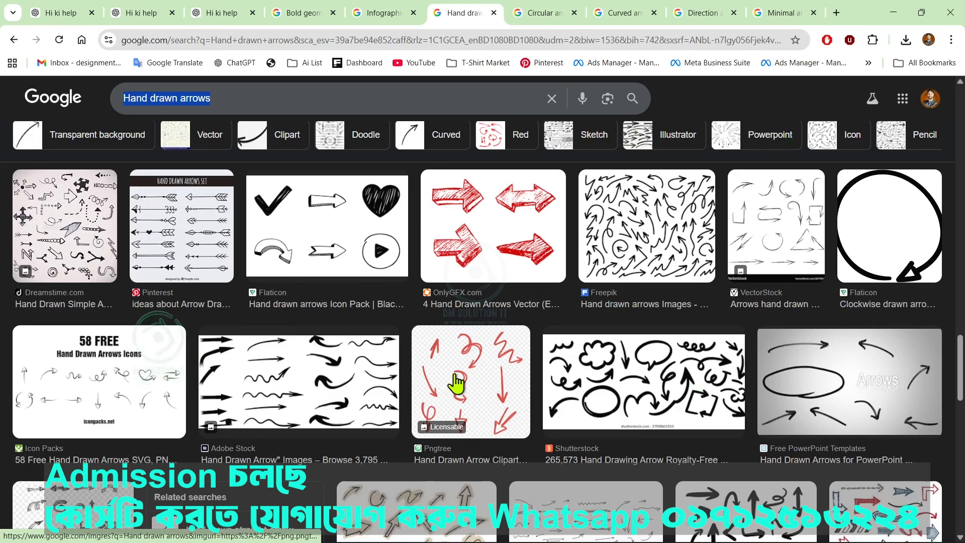
- Browse the Google Images results for "Hand drawn arrows" and compare the sketch, doodle and brush arrow sets
{"action": "scroll", "coordinate": [446, 369], "scroll_direction": "down", "scroll_amount": 3}
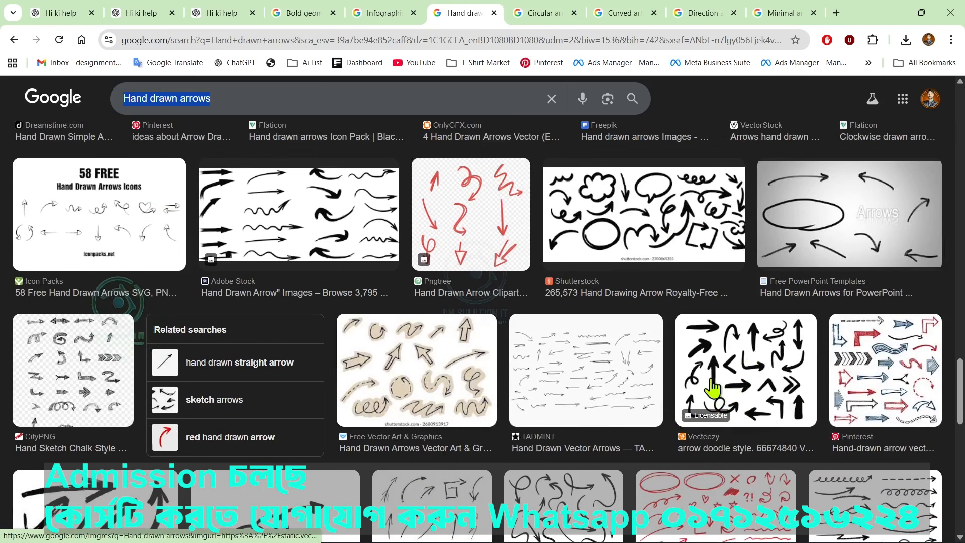
{"action": "scroll", "coordinate": [357, 384], "scroll_direction": "down", "scroll_amount": 5}
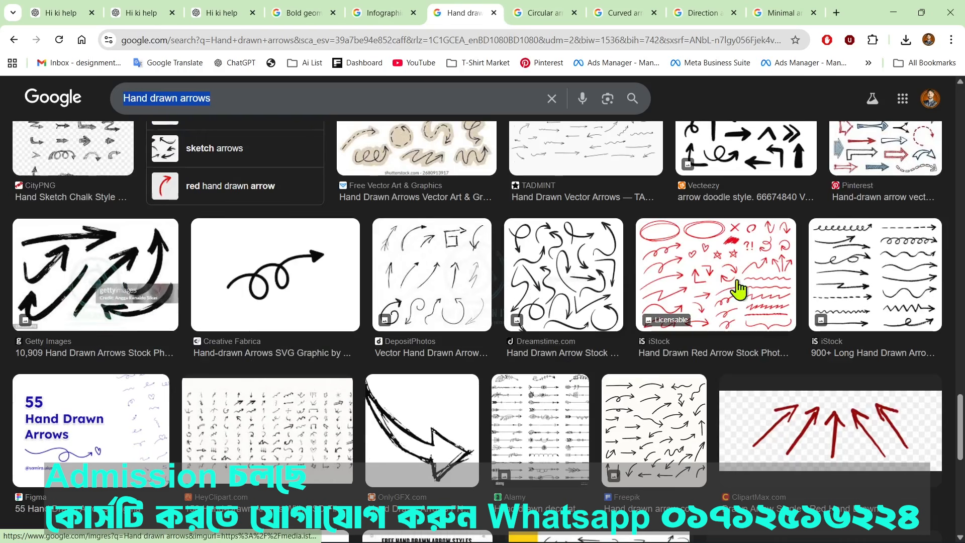
{"action": "scroll", "coordinate": [329, 357], "scroll_direction": "up", "scroll_amount": 5}
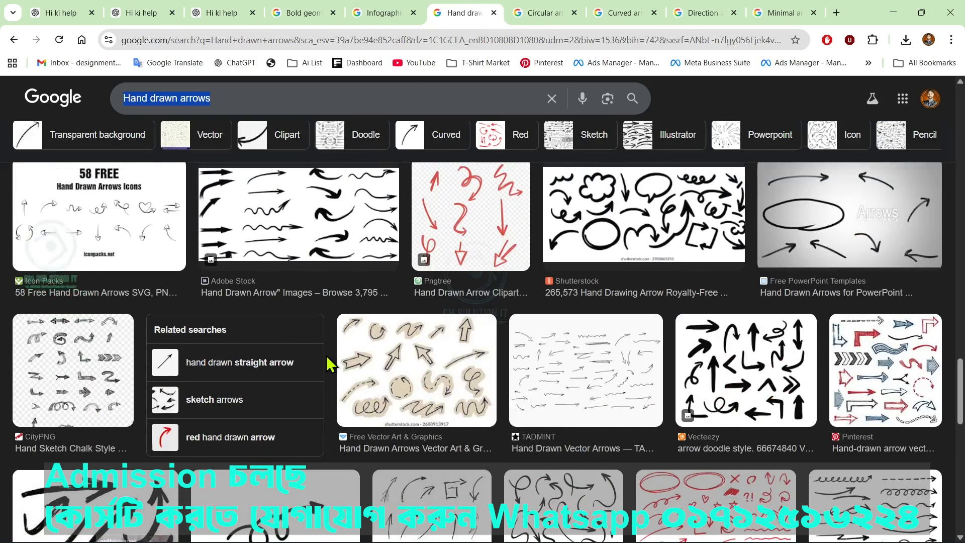
{"action": "scroll", "coordinate": [330, 364], "scroll_direction": "down", "scroll_amount": 14}
{"action": "scroll", "coordinate": [328, 365], "scroll_direction": "up", "scroll_amount": 5}
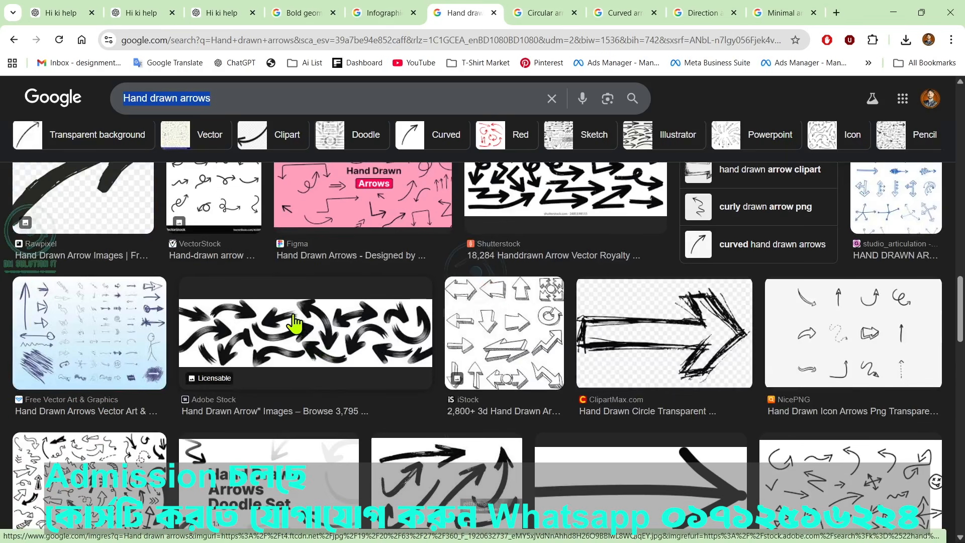
{"action": "scroll", "coordinate": [296, 327], "scroll_direction": "up", "scroll_amount": 5}
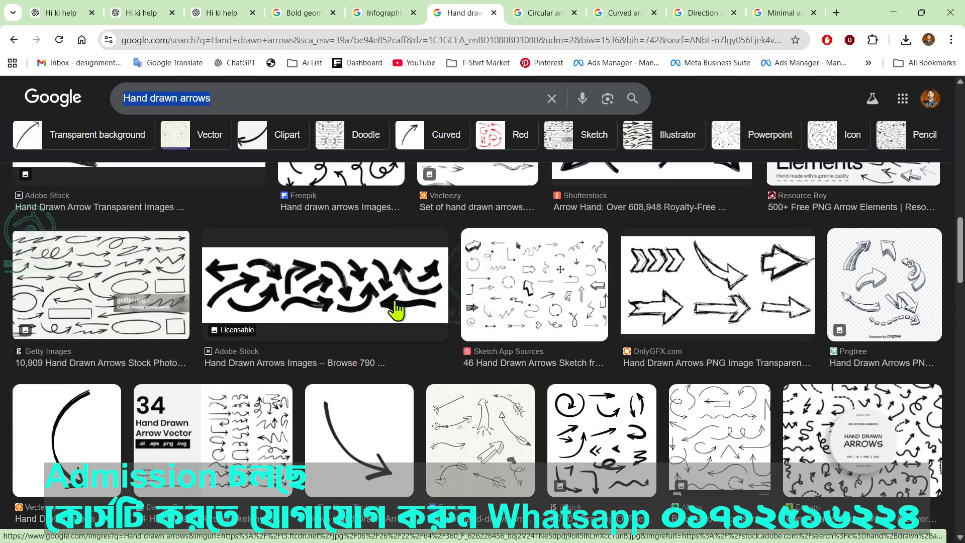
- Look through the Google Images results for "Infographic arrows" for process, circular and multi-option arrow layouts
{"action": "left_click", "coordinate": [375, 13]}
{"action": "scroll", "coordinate": [397, 314], "scroll_direction": "down", "scroll_amount": 5}
{"action": "scroll", "coordinate": [400, 317], "scroll_direction": "up", "scroll_amount": 10}
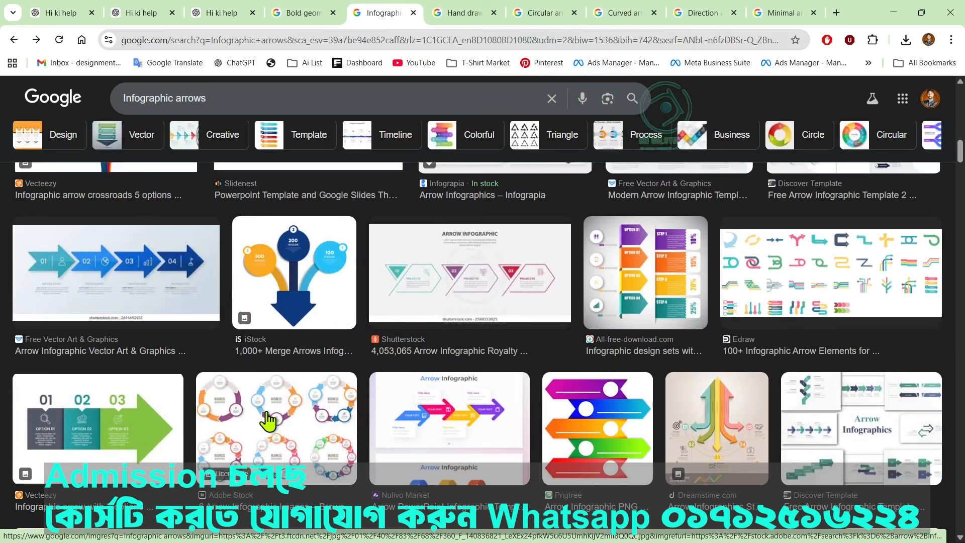
{"action": "scroll", "coordinate": [272, 411], "scroll_direction": "down", "scroll_amount": 1}
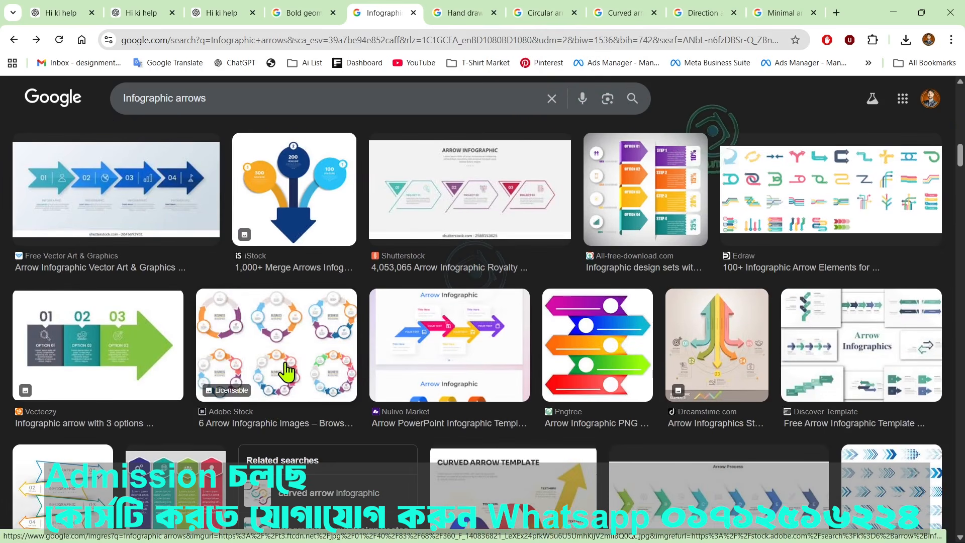
{"action": "scroll", "coordinate": [565, 375], "scroll_direction": "down", "scroll_amount": 5}
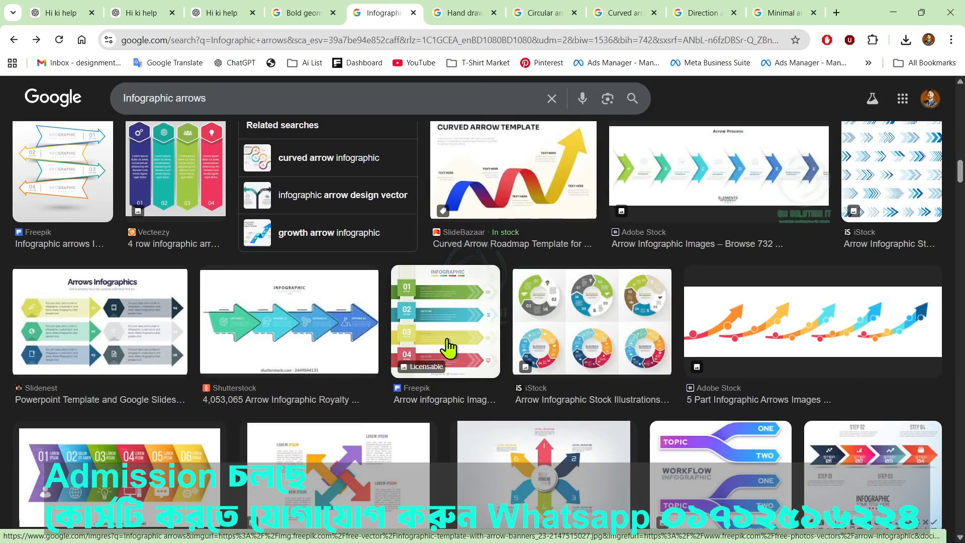
- Examine the Google Images results for "Bold geometric arrows" for chevron, pattern and block arrow styles
{"action": "key", "text": "ctrl+shift+Tab"}
{"action": "scroll", "coordinate": [452, 349], "scroll_direction": "down", "scroll_amount": 10}
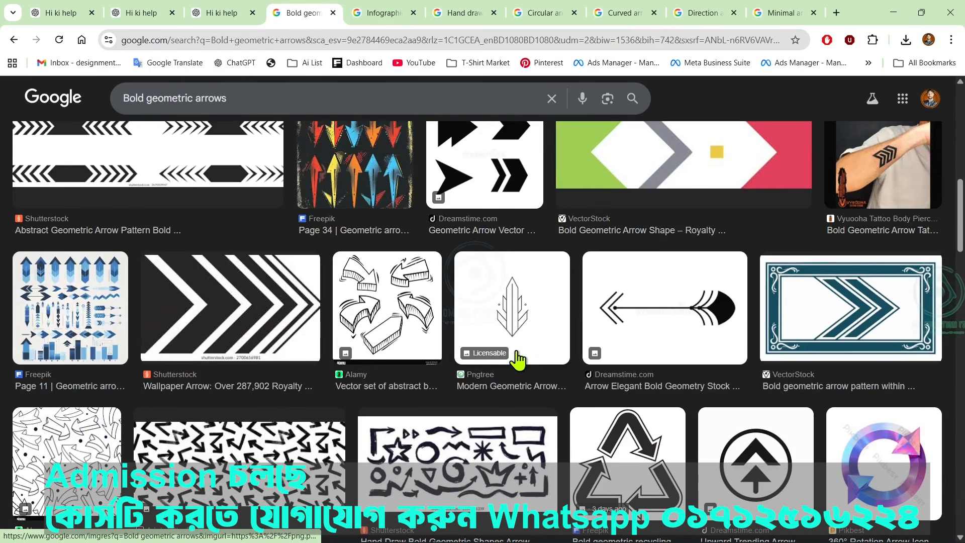
{"action": "scroll", "coordinate": [556, 365], "scroll_direction": "down", "scroll_amount": 5}
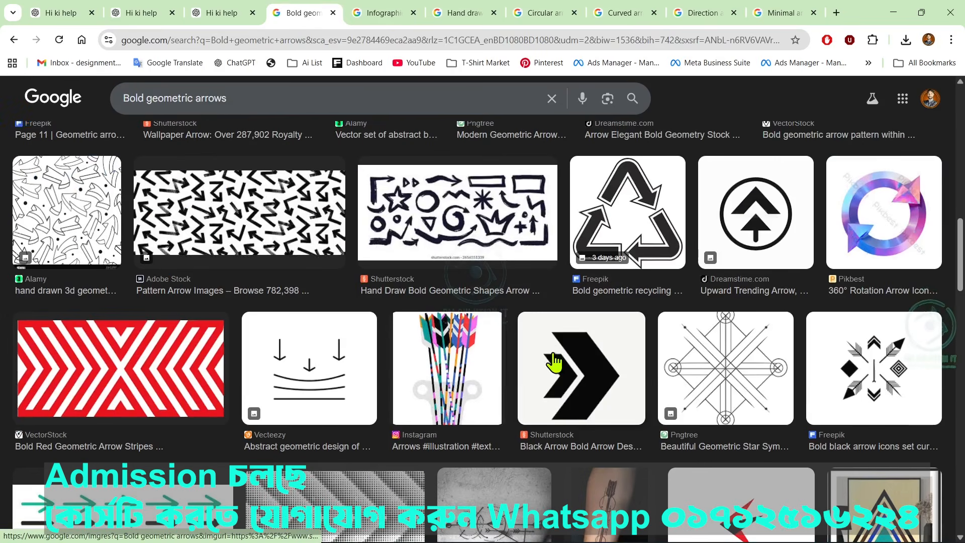
{"action": "scroll", "coordinate": [555, 361], "scroll_direction": "down", "scroll_amount": 5}
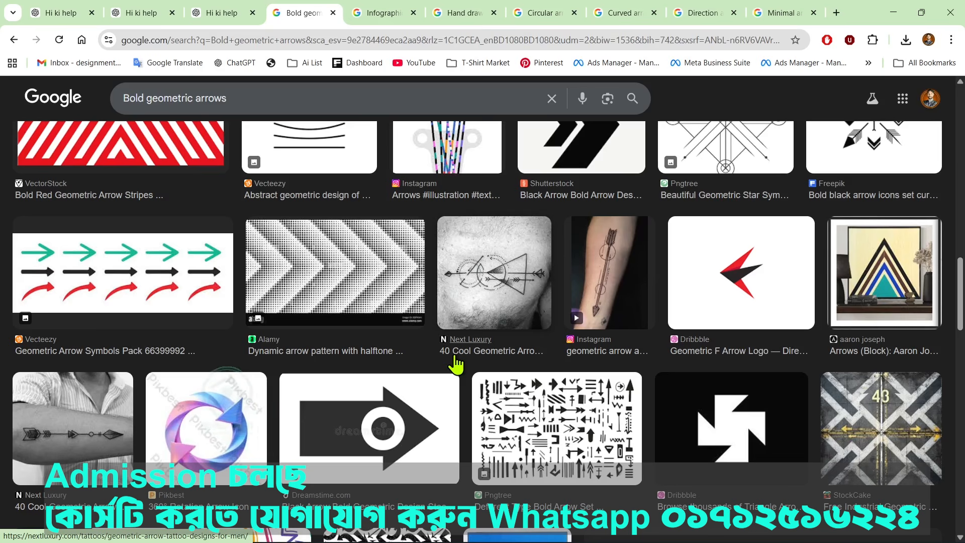
{"action": "scroll", "coordinate": [456, 364], "scroll_direction": "down", "scroll_amount": 7}
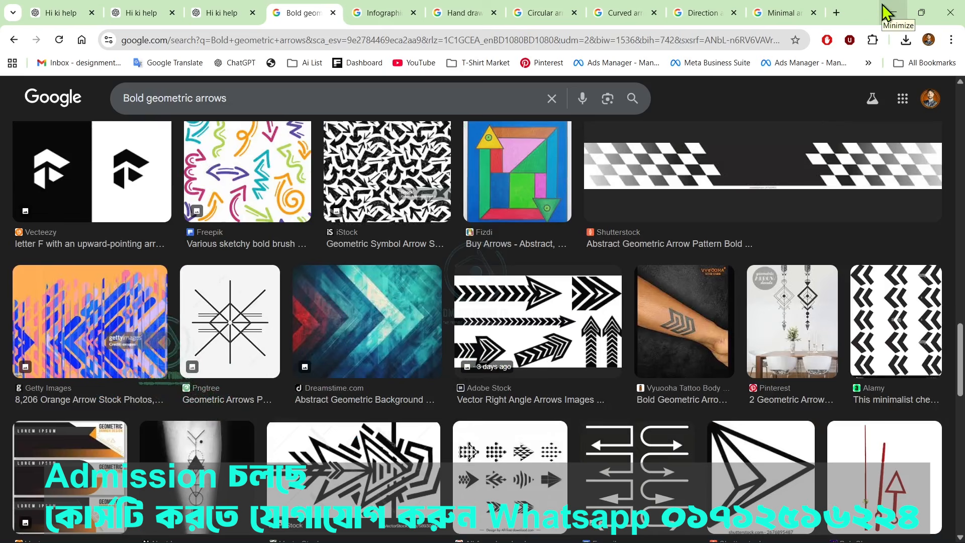
- Switch to Notepad and review the arrow category list and the combined phrase "Modern Minimal Curved Hand-drawn arrows" below it
{"action": "left_click", "coordinate": [655, 538]}
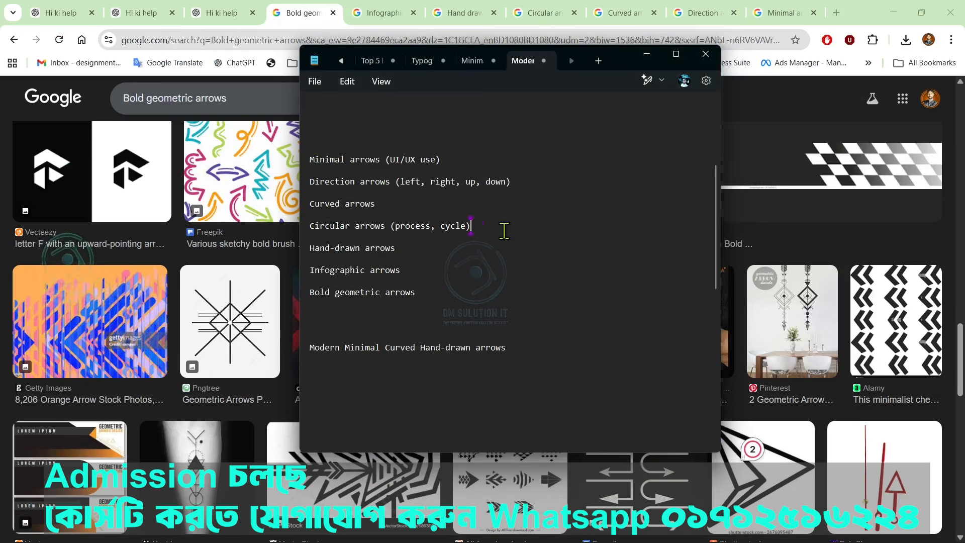
{"action": "left_click", "coordinate": [525, 240]}
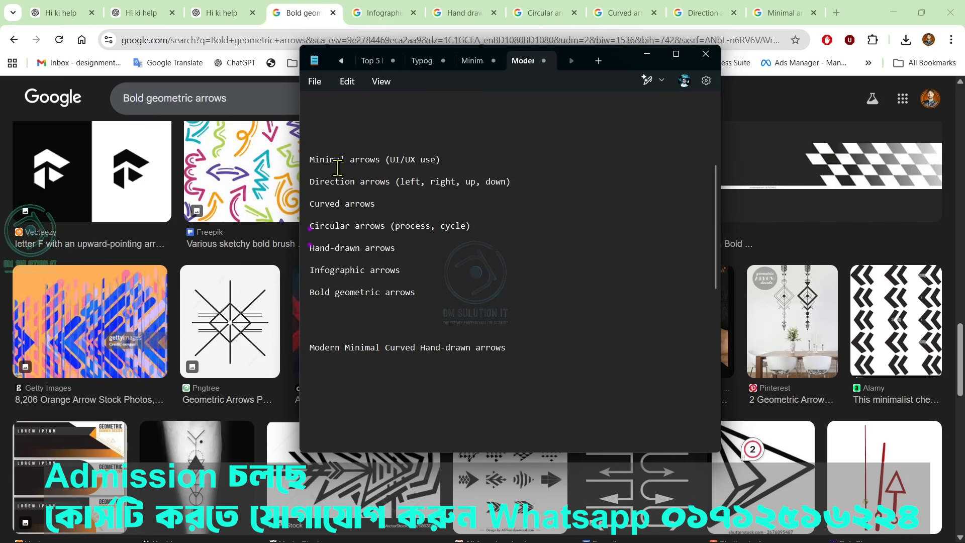
{"action": "triple_click", "coordinate": [306, 160]}
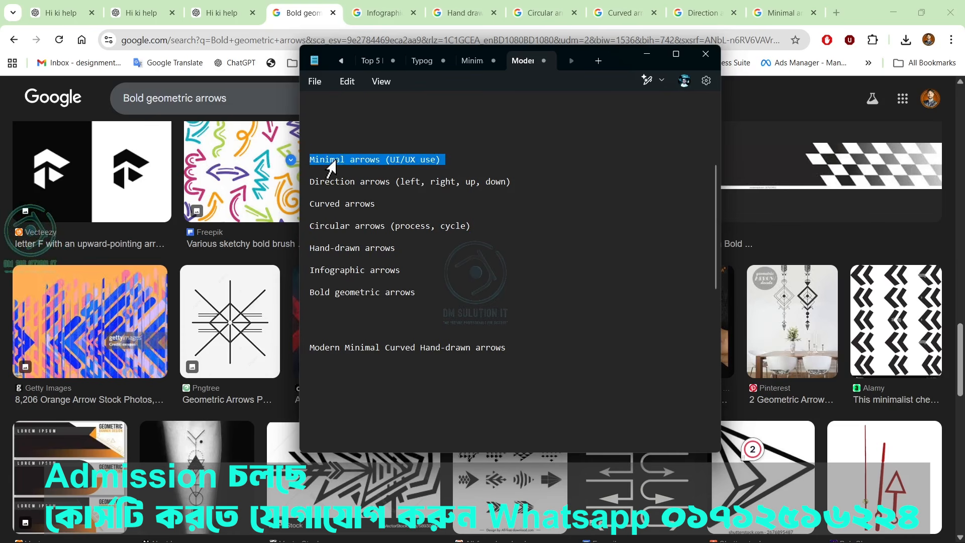
{"action": "left_click", "coordinate": [645, 147]}
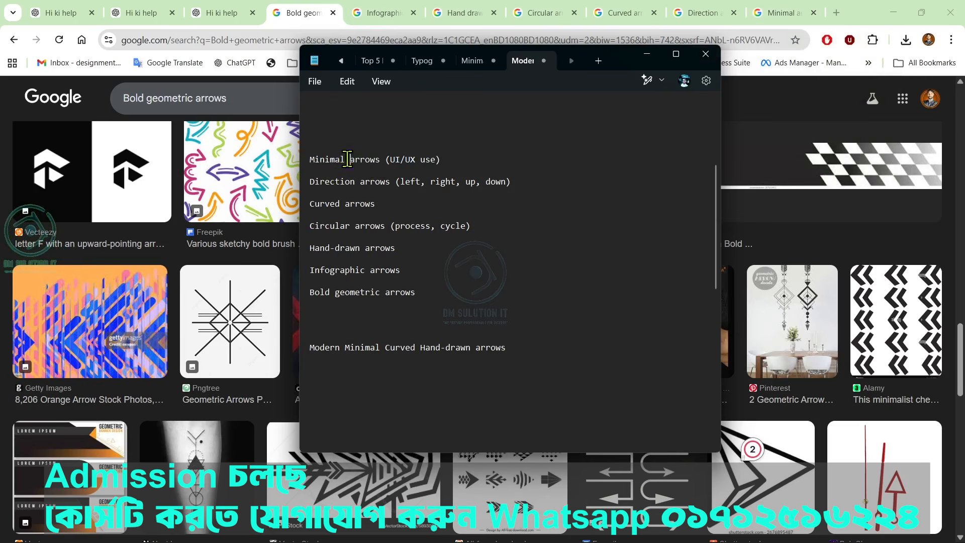
{"action": "left_click", "coordinate": [431, 207]}
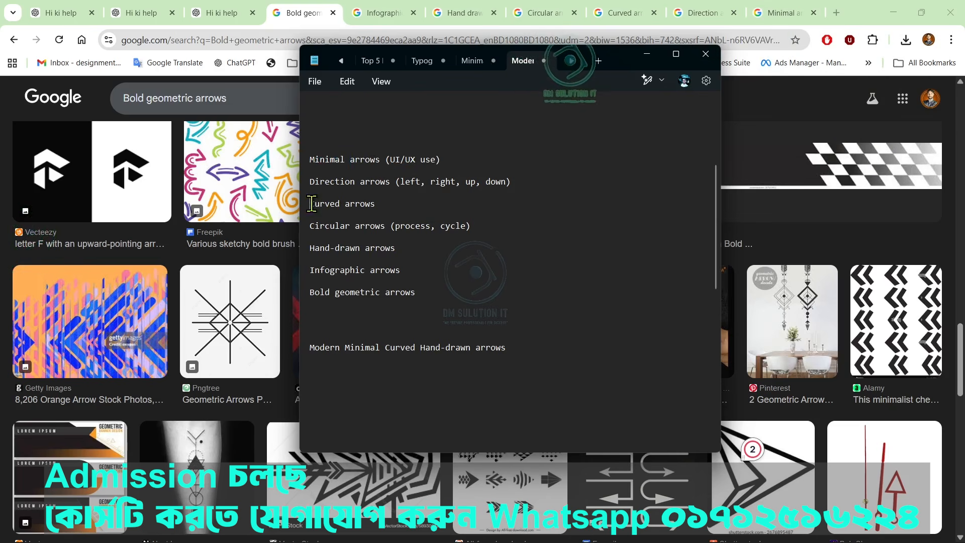
{"action": "left_click_drag", "start_coordinate": [310, 203], "coordinate": [340, 203]}
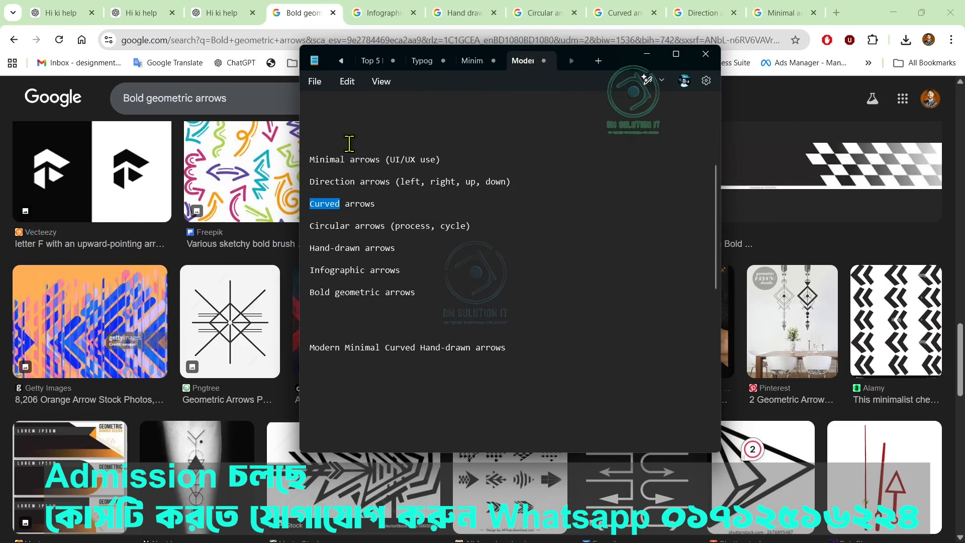
{"action": "left_click", "coordinate": [312, 157]}
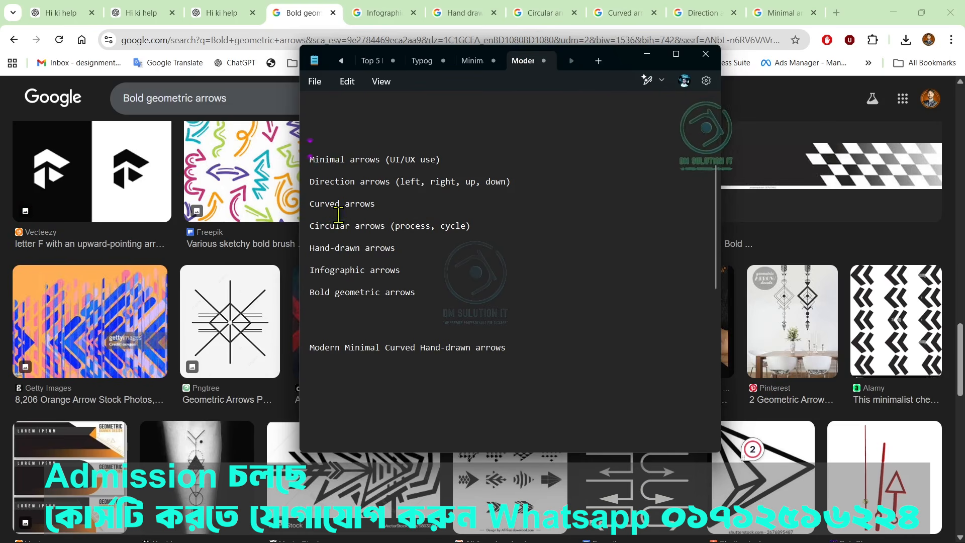
{"action": "left_click", "coordinate": [426, 258]}
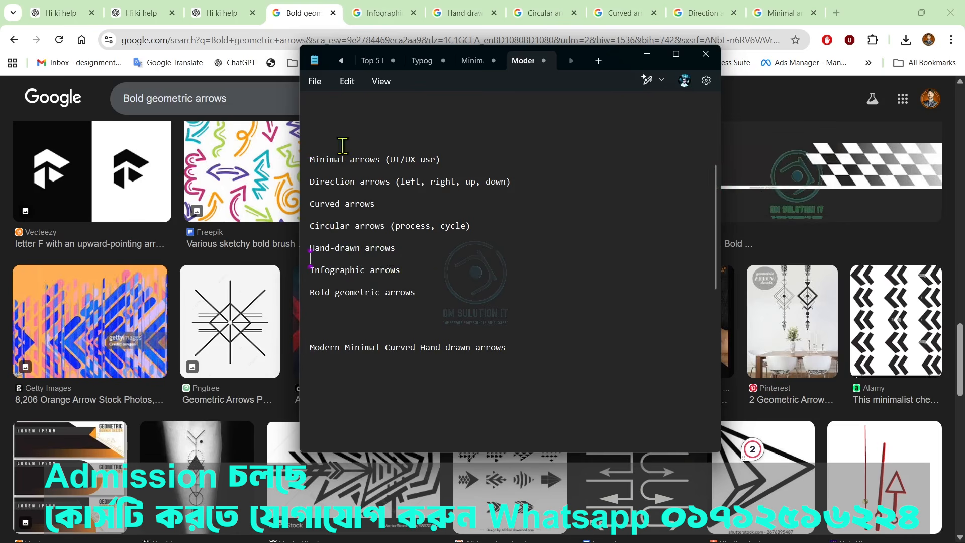
{"action": "left_click", "coordinate": [425, 394]}
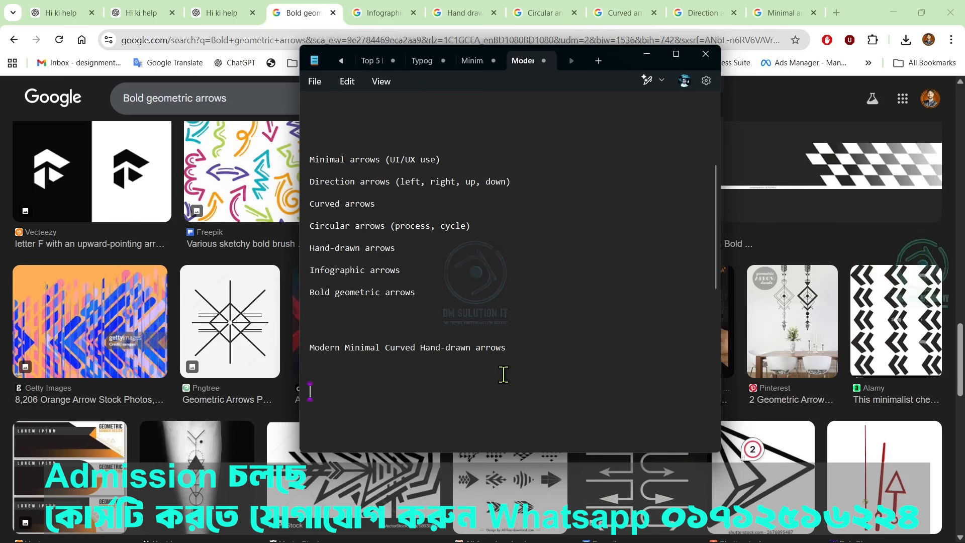
{"action": "left_click_drag", "start_coordinate": [517, 348], "coordinate": [373, 349]}
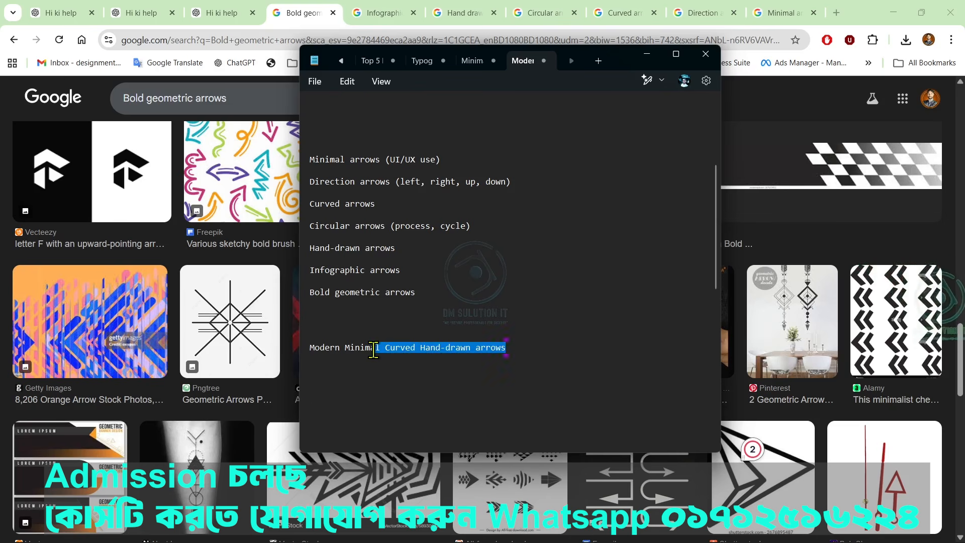
{"action": "left_click", "coordinate": [409, 387]}
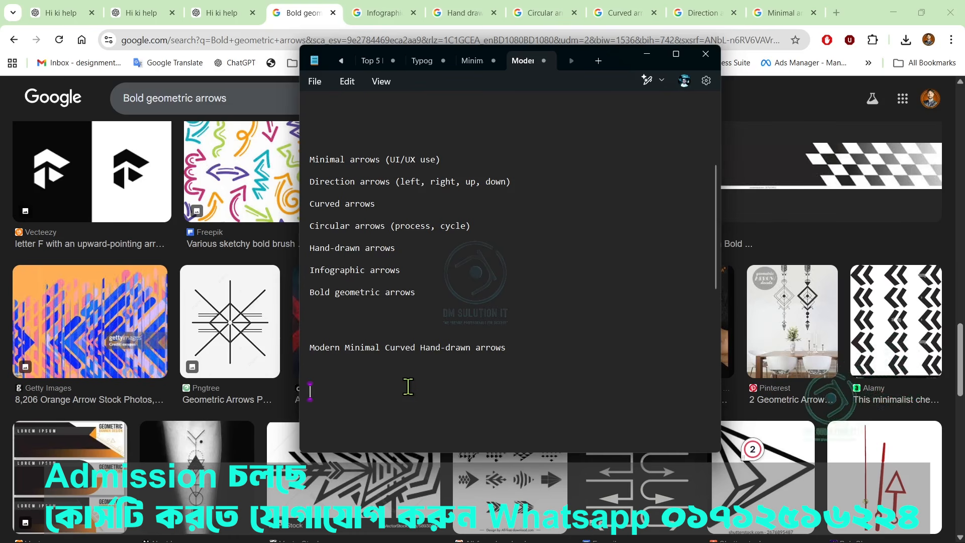
- Copy "Modern Minimal Curved Hand-drawn arrows" from the note and ask ChatGPT in the Arrow vector project to write a prompt for it
{"action": "left_click_drag", "start_coordinate": [519, 347], "coordinate": [324, 351]}
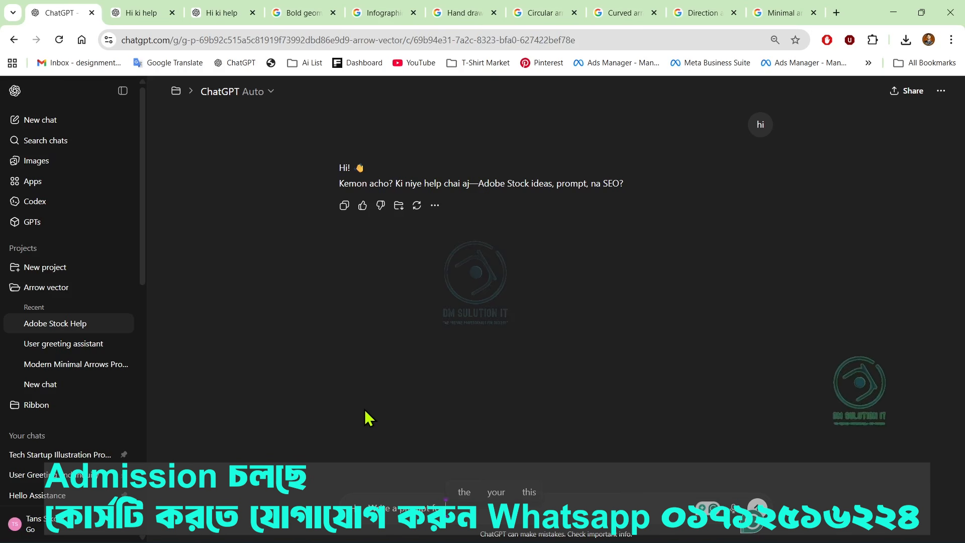
{"action": "mouse_move", "coordinate": [654, 523]}
{"action": "left_click", "coordinate": [653, 466]}
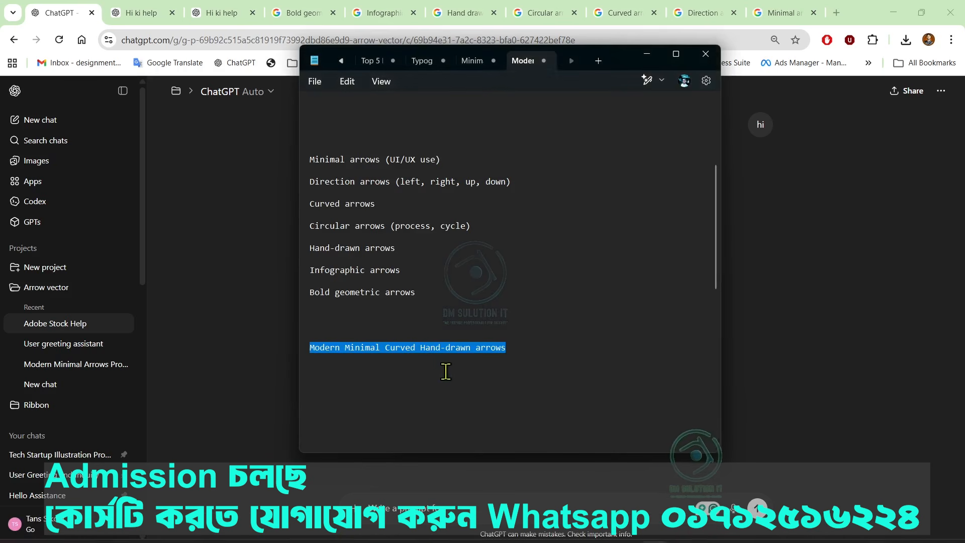
{"action": "right_click", "coordinate": [436, 356]}
{"action": "left_click", "coordinate": [492, 125]}
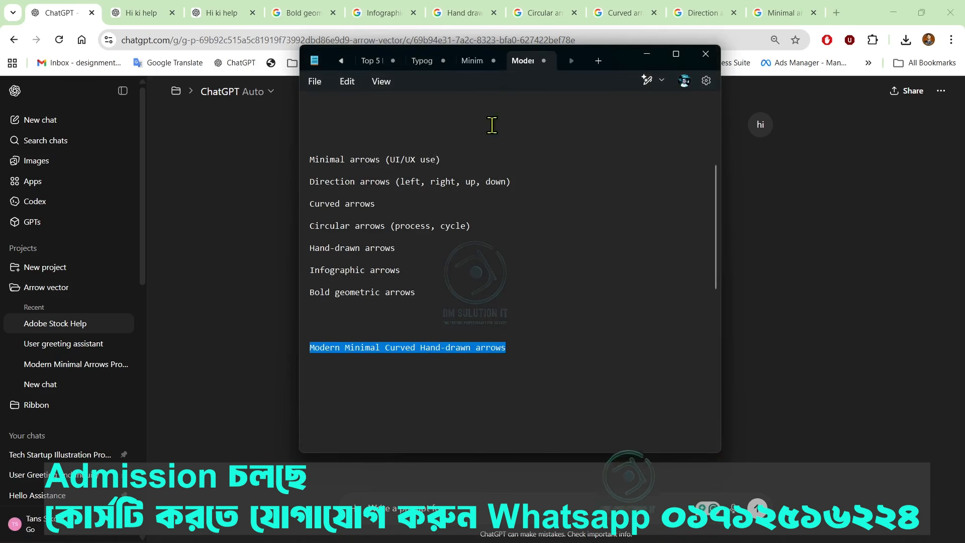
{"action": "left_click", "coordinate": [464, 503]}
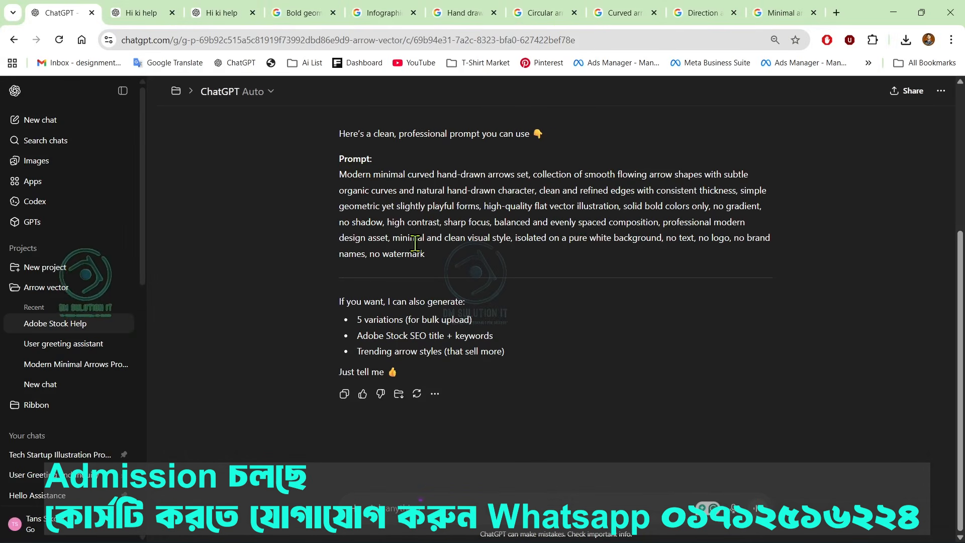
- Copy the written modern minimal curved hand-drawn arrows prompt and generate an image from it in the second ChatGPT chat
{"action": "left_click_drag", "start_coordinate": [436, 267], "coordinate": [324, 182]}
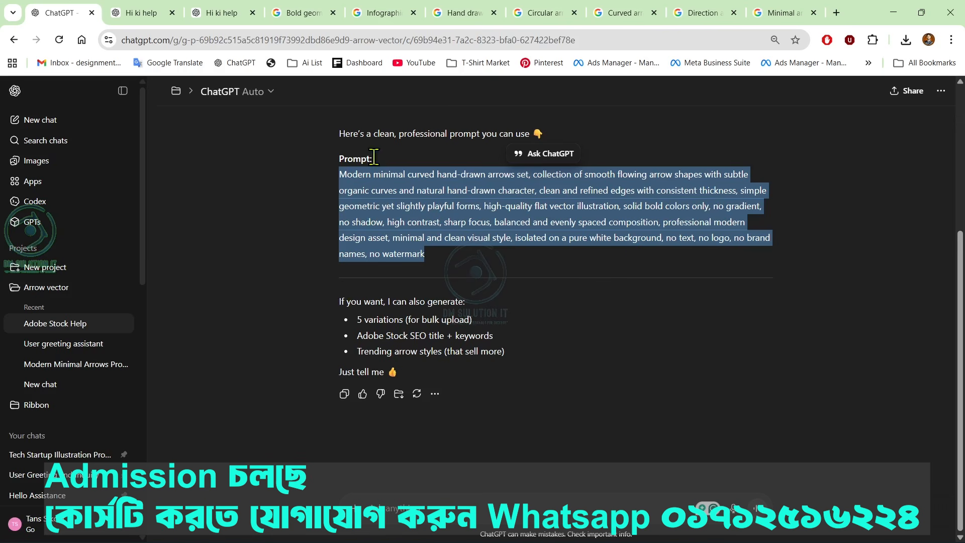
{"action": "left_click", "coordinate": [135, 16]}
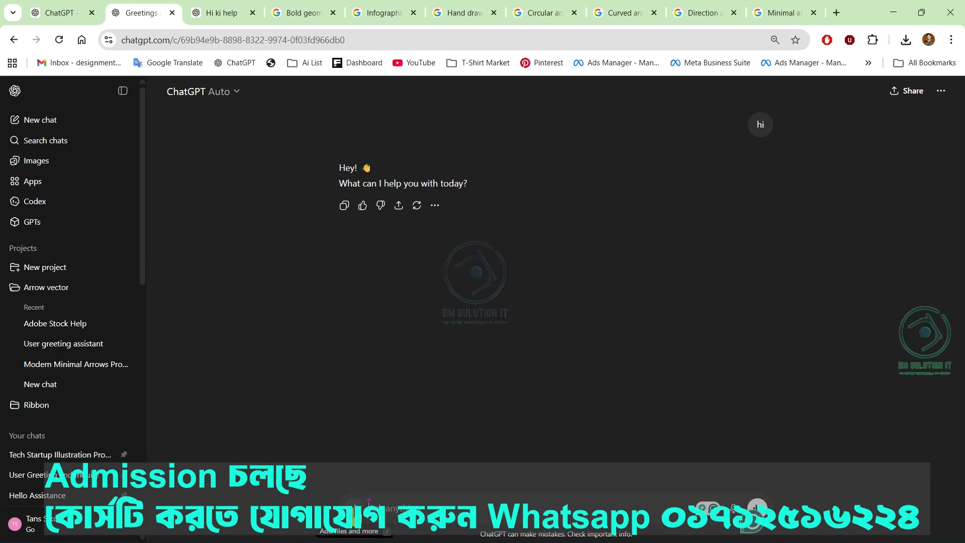
{"action": "left_click", "coordinate": [356, 508]}
{"action": "left_click", "coordinate": [380, 402]}
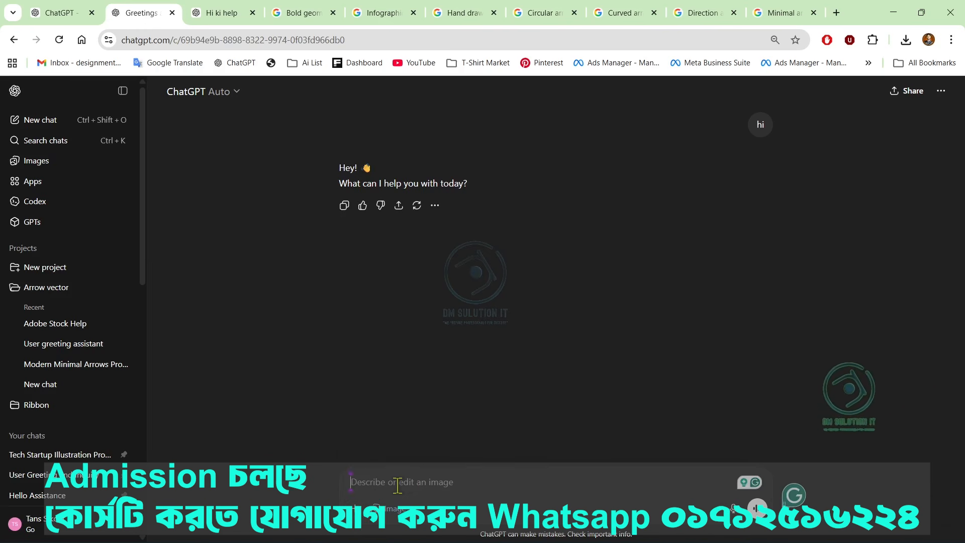
{"action": "key", "text": "ctrl+v"}
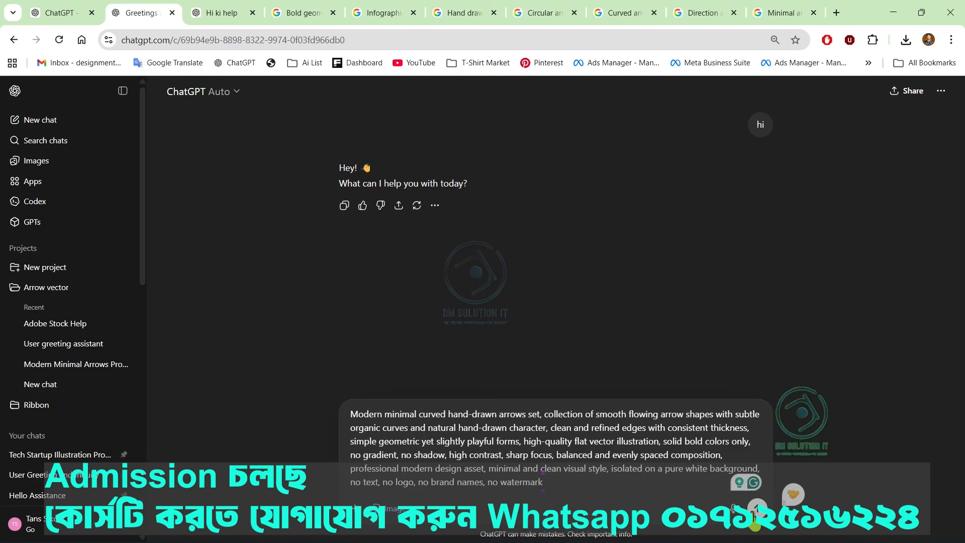
{"action": "left_click", "coordinate": [758, 508]}
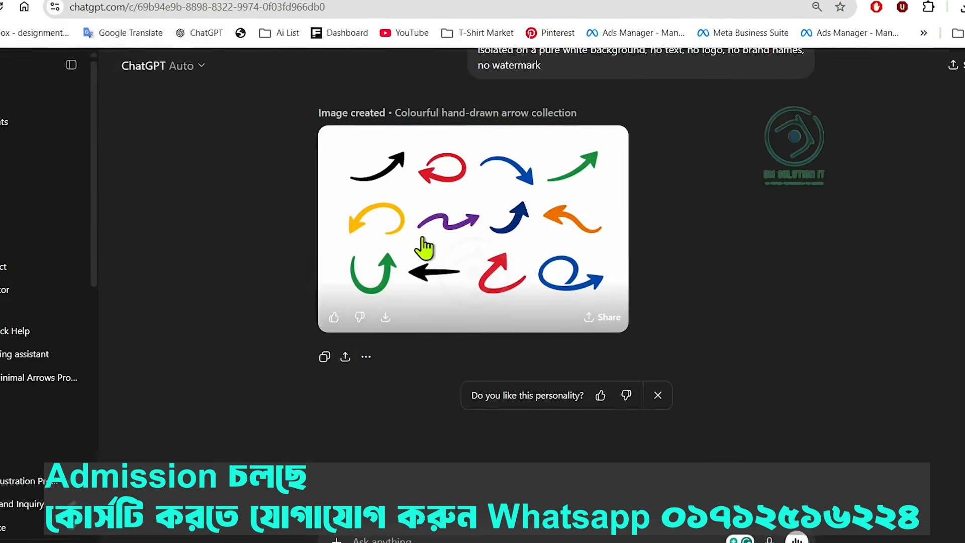
- Inspect the generated arrow collection image enlarged, close it, and return to the chat containing the written prompt
{"action": "left_click", "coordinate": [425, 246]}
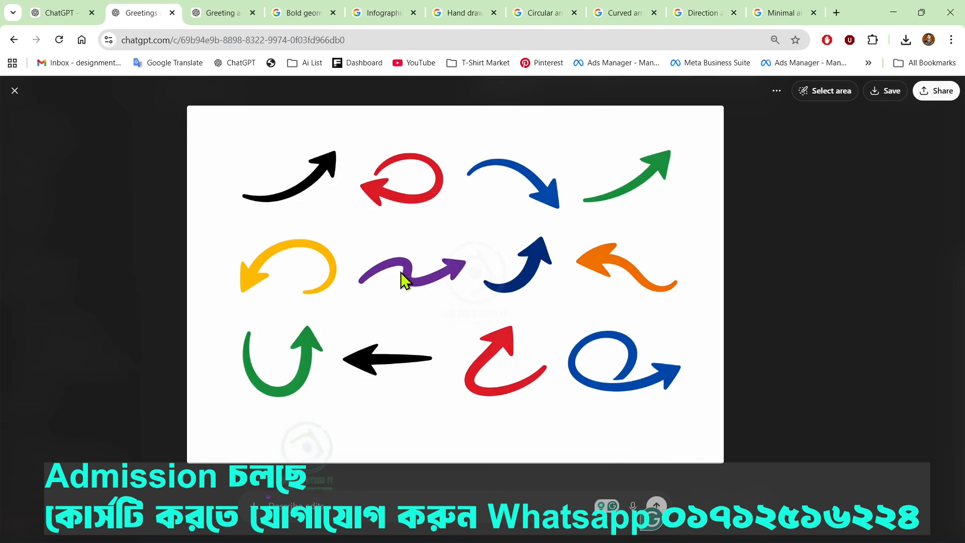
{"action": "left_click", "coordinate": [15, 92]}
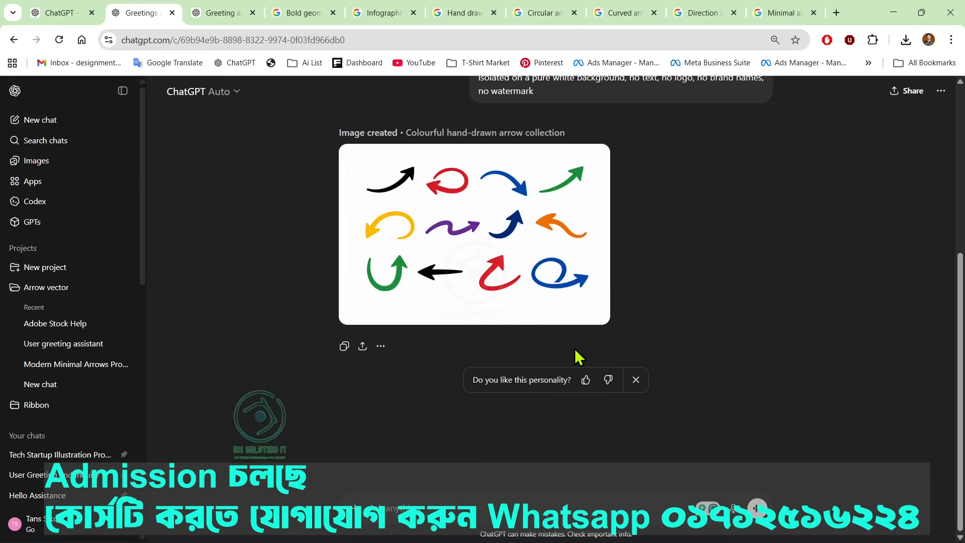
{"action": "left_click", "coordinate": [61, 14]}
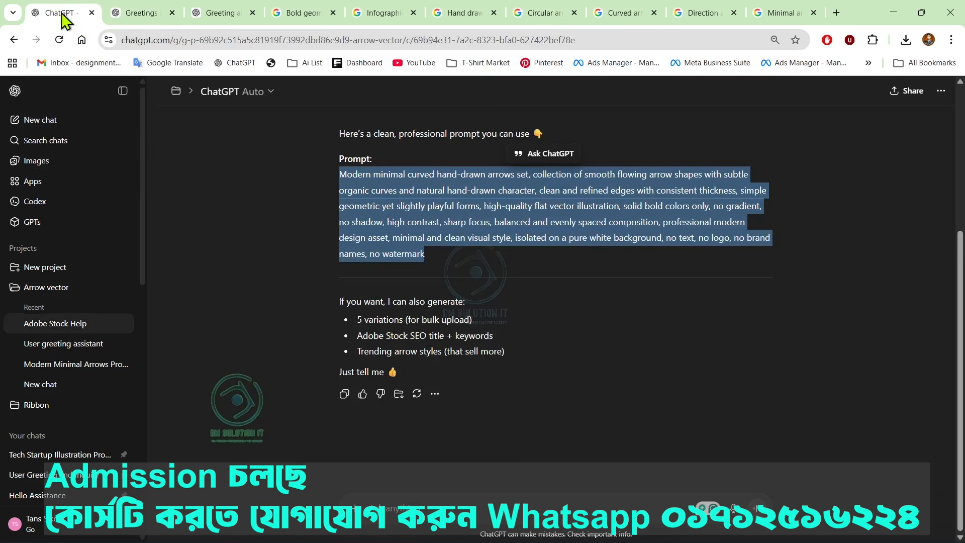
- Ask ChatGPT in the Arrow vector project chat for 5 variations of the arrow prompt
{"action": "left_click", "coordinate": [371, 336]}
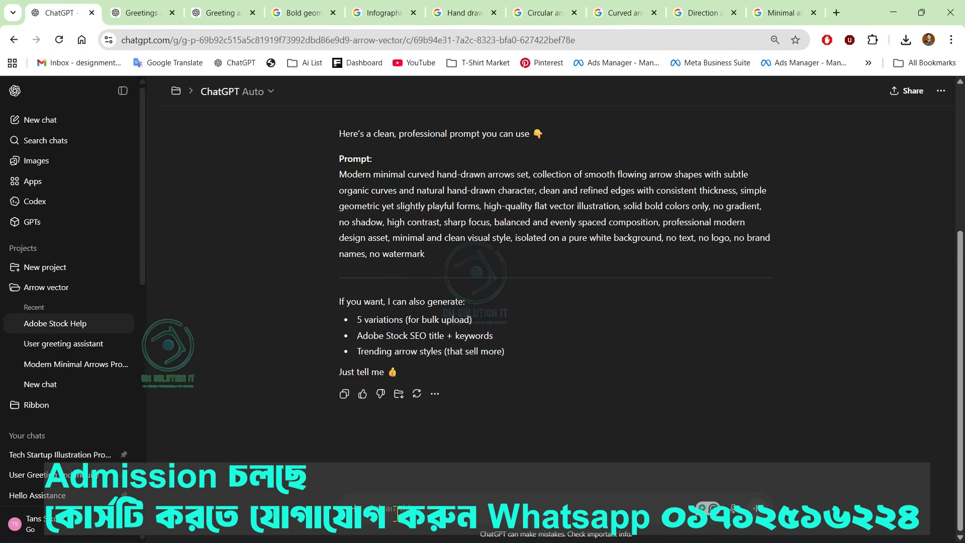
{"action": "type", "text": "5 variations"}
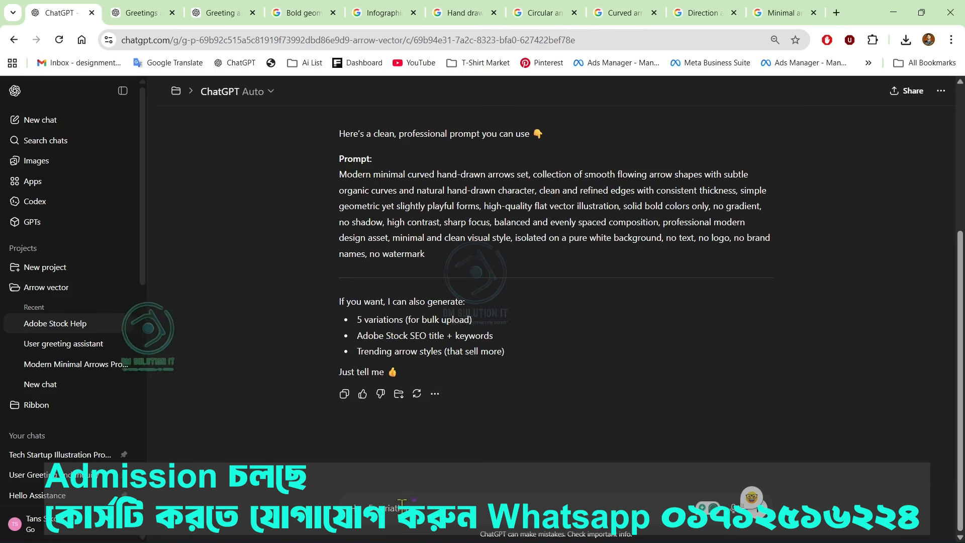
{"action": "key", "text": "Return"}
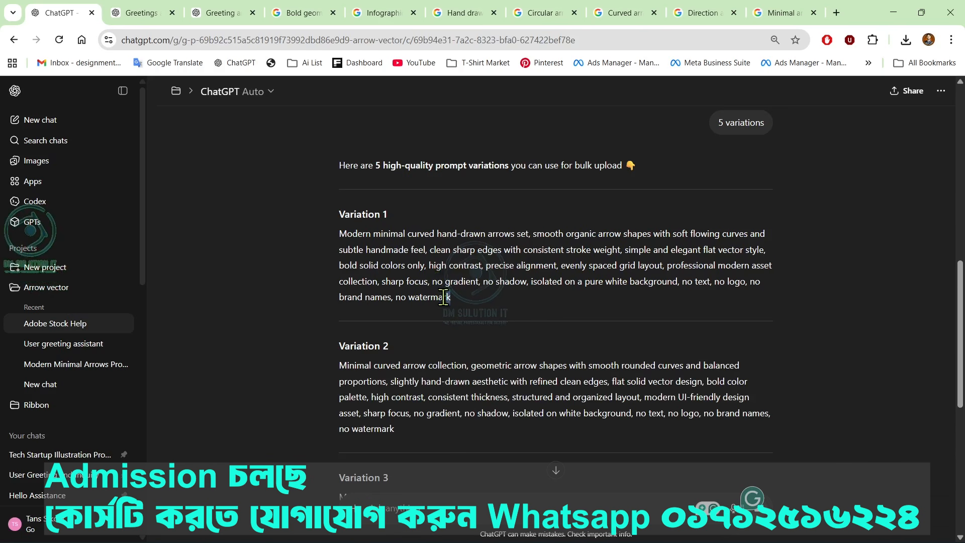
- Download the generated arrow image from the second ChatGPT chat and generate another one from the copied Variation 1 prompt
{"action": "left_click_drag", "start_coordinate": [444, 297], "coordinate": [328, 247]}
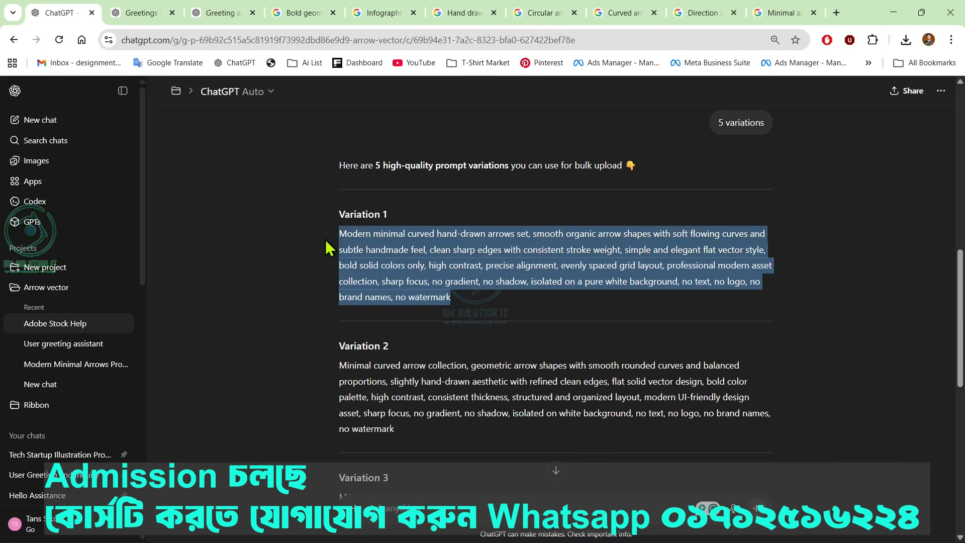
{"action": "left_click", "coordinate": [137, 20]}
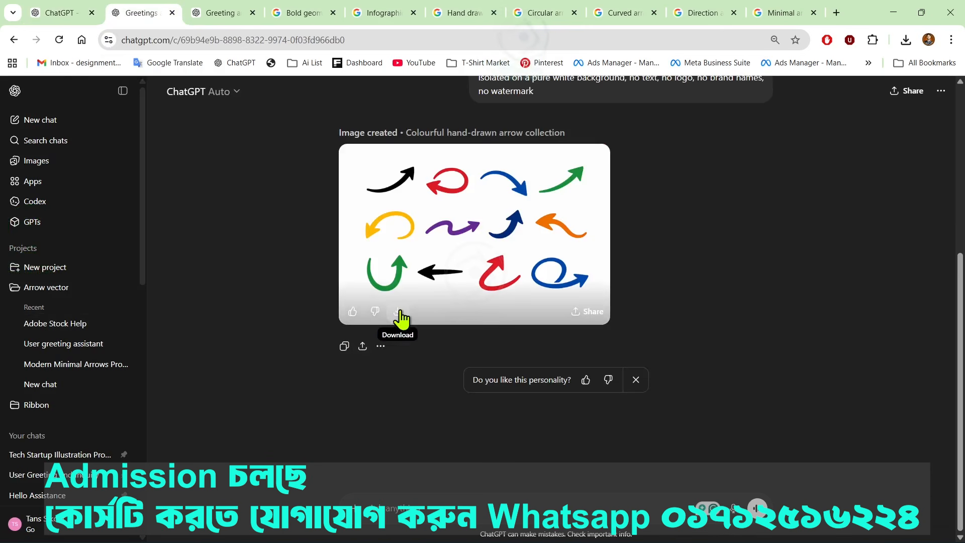
{"action": "left_click", "coordinate": [399, 312]}
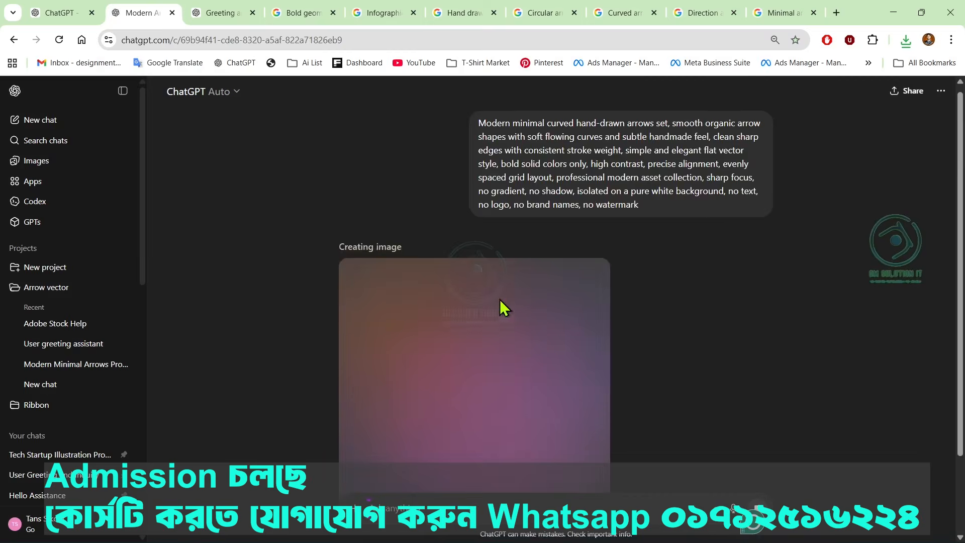
{"action": "scroll", "coordinate": [499, 300], "scroll_direction": "down", "scroll_amount": 2}
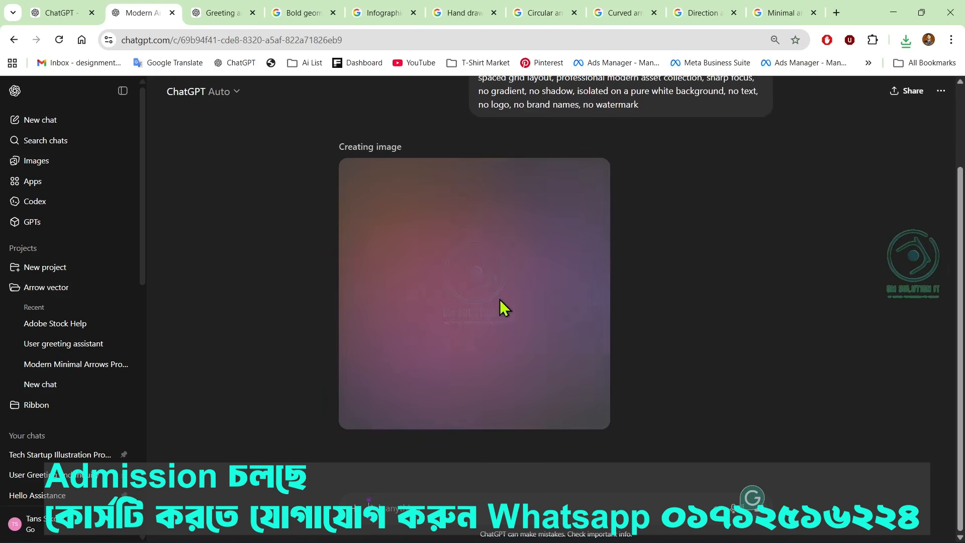
- Copy the Variation 2 prompt and generate an image from it in the third ChatGPT chat using the image creation mode
{"action": "left_click", "coordinate": [55, 13]}
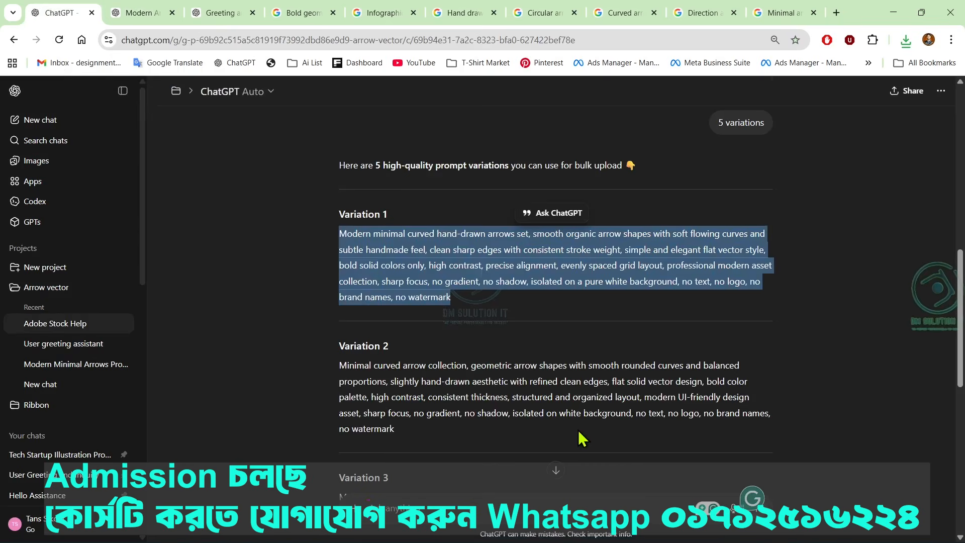
{"action": "scroll", "coordinate": [436, 300], "scroll_direction": "down", "scroll_amount": 3}
{"action": "left_click_drag", "start_coordinate": [414, 284], "coordinate": [333, 214]}
{"action": "key", "text": "ctrl+c"}
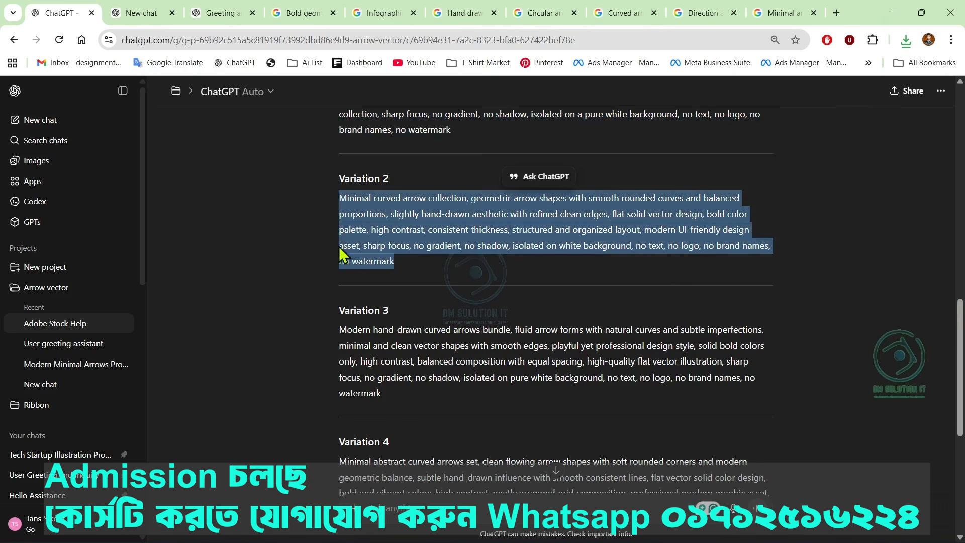
{"action": "left_click", "coordinate": [221, 13]}
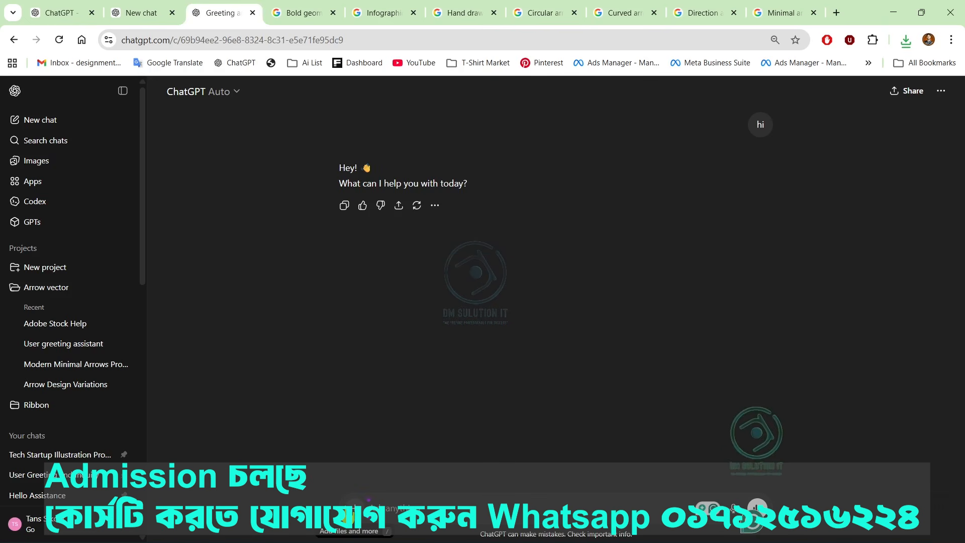
{"action": "left_click", "coordinate": [355, 508]}
{"action": "left_click", "coordinate": [382, 404]}
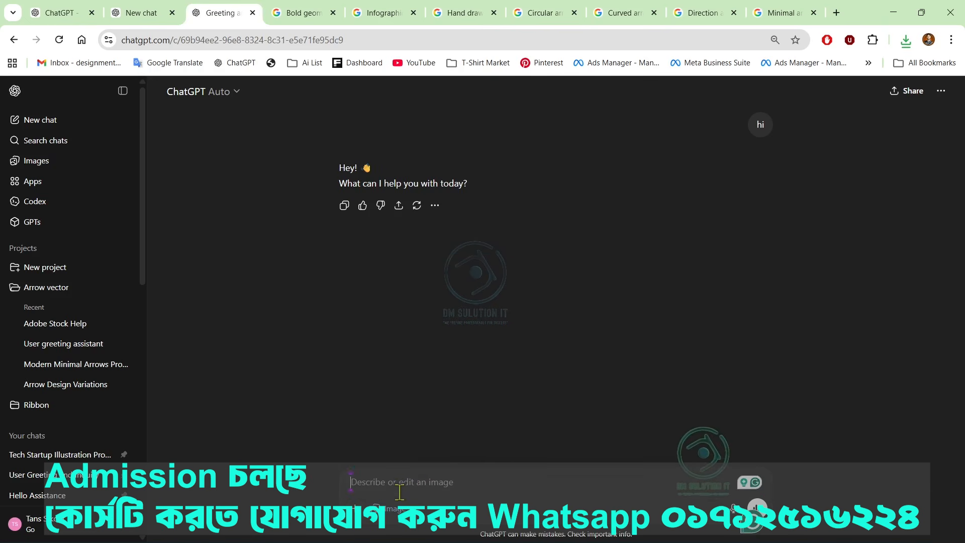
{"action": "key", "text": "ctrl+v"}
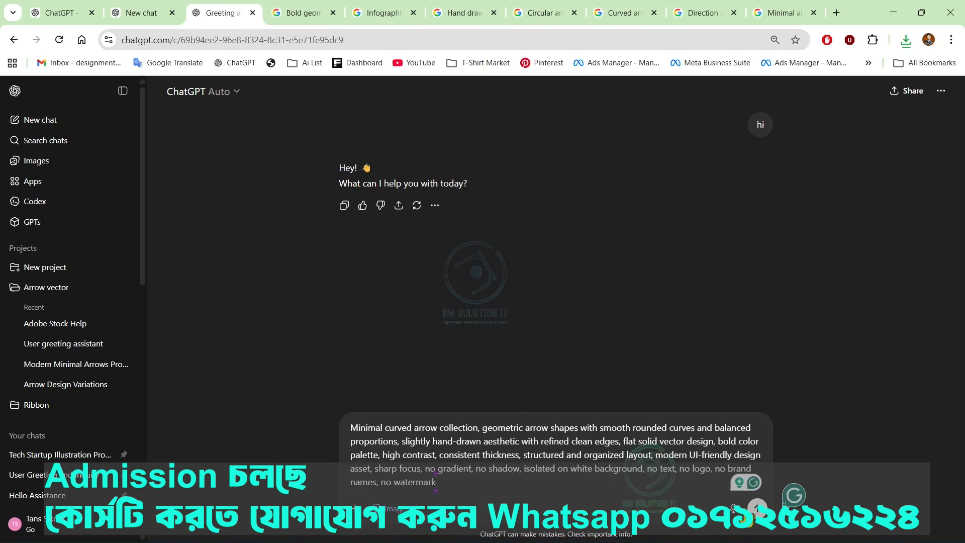
{"action": "left_click", "coordinate": [760, 513]}
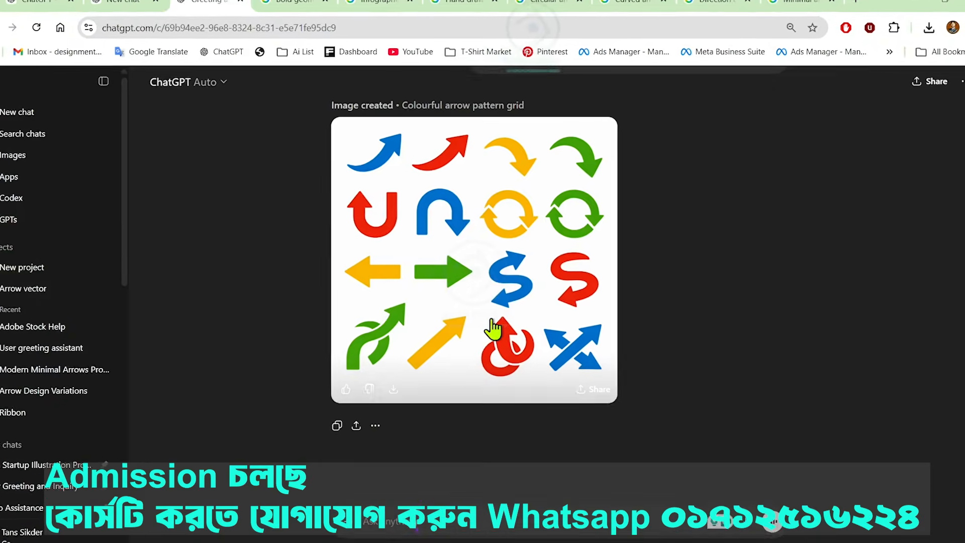
- Review the arrow images generated from the Variation 1 and Variation 2 prompts in their two chats
{"action": "left_click", "coordinate": [141, 16]}
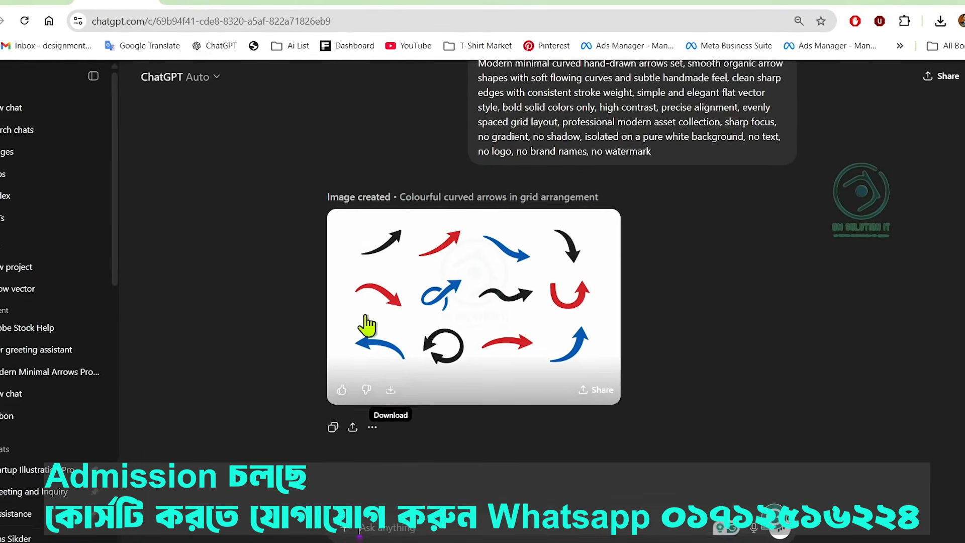
{"action": "left_click", "coordinate": [211, 6]}
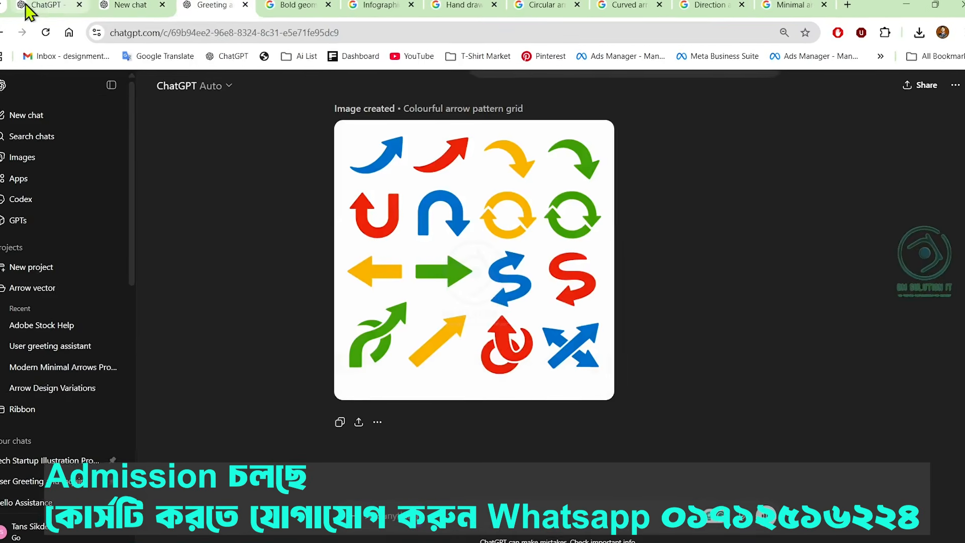
{"action": "left_click", "coordinate": [114, 6]}
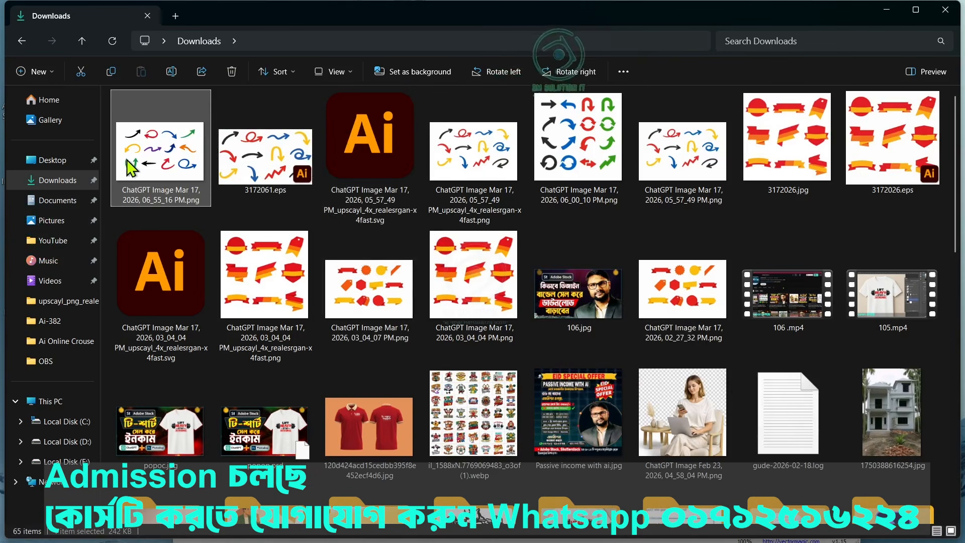
- Upscale the downloaded arrow image from the Downloads folder at 4X in Upscayl with the General Photo (Fast) model, then close Upscayl
{"action": "left_click_drag", "start_coordinate": [161, 158], "coordinate": [595, 304]}
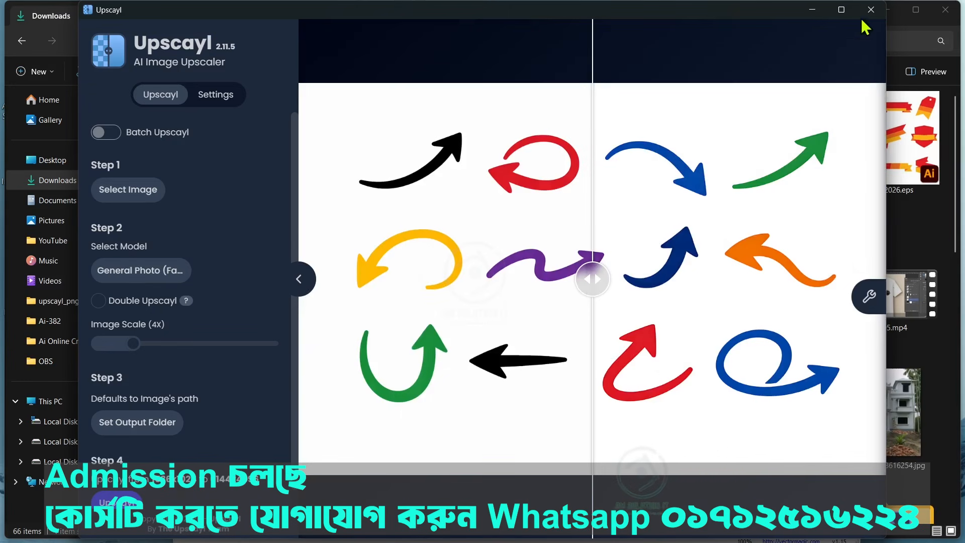
{"action": "left_click", "coordinate": [871, 10]}
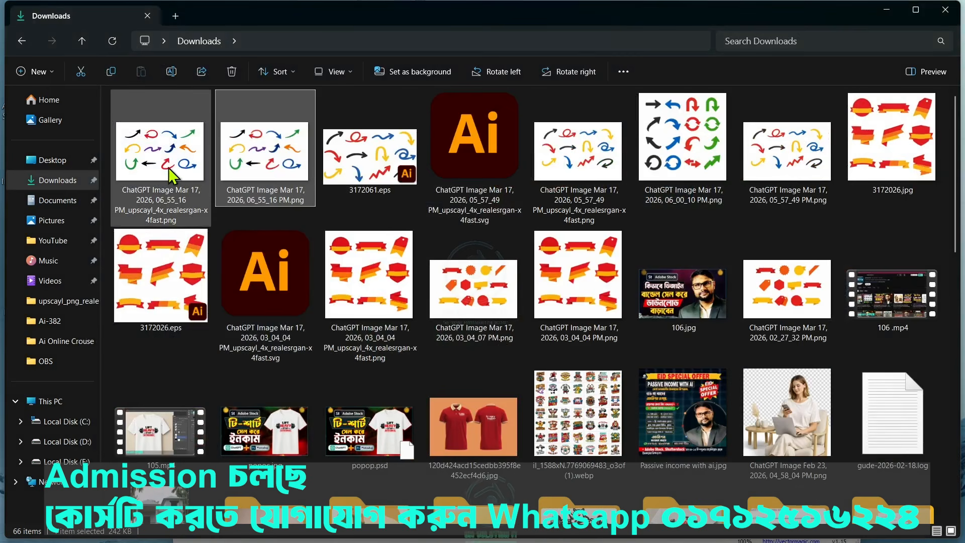
- Load the upscaled arrow PNG into Vector Magic and vectorize it in Advanced mode, keeping the segmentation settings
{"action": "left_click_drag", "start_coordinate": [171, 153], "coordinate": [356, 280]}
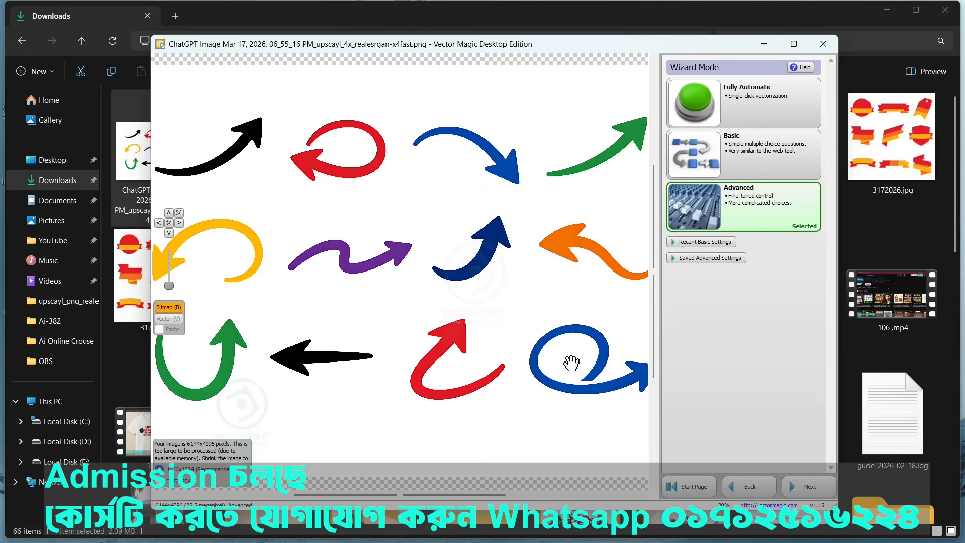
{"action": "left_click", "coordinate": [785, 492]}
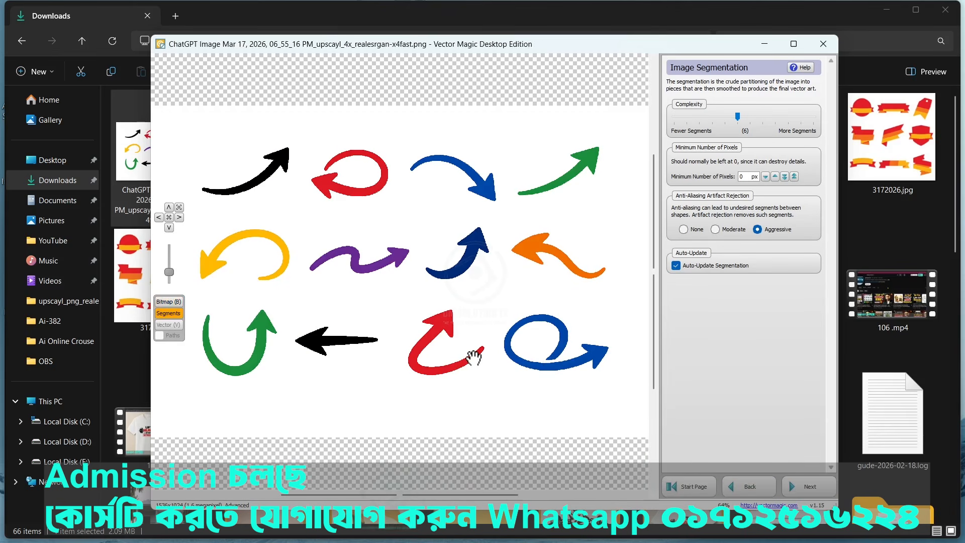
{"action": "left_click", "coordinate": [809, 490]}
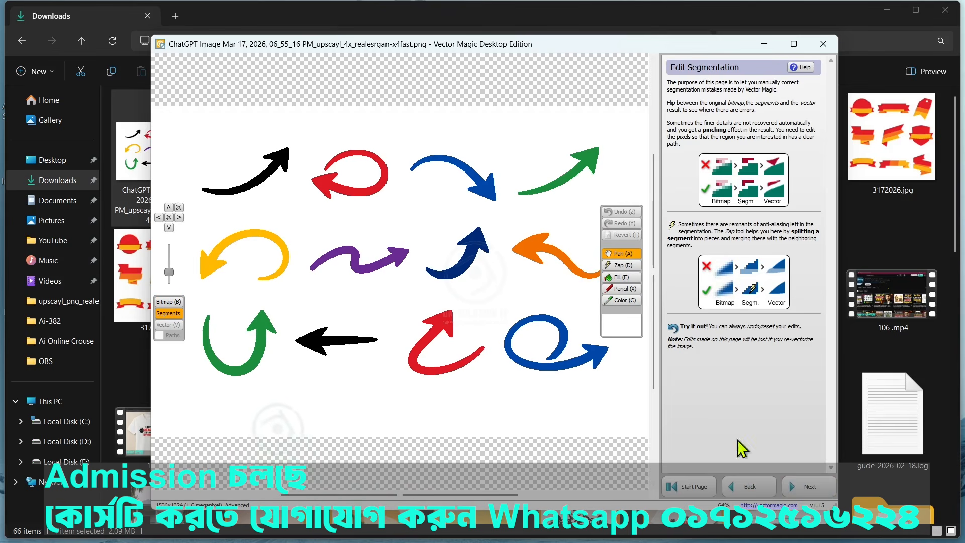
{"action": "left_click", "coordinate": [807, 487]}
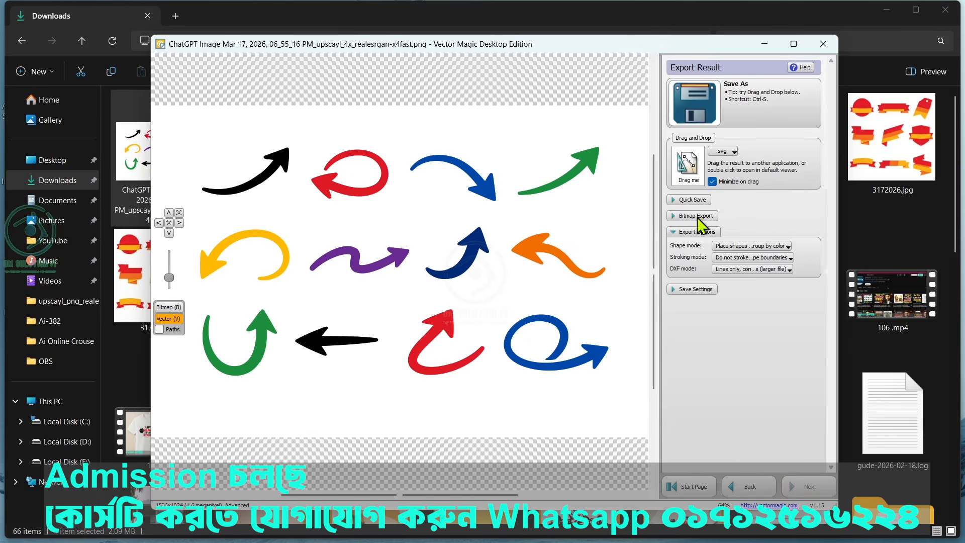
- Save the vectorized result to Downloads in Scalable Vector Graphics (*.svg) format
{"action": "left_click", "coordinate": [777, 114]}
{"action": "left_click", "coordinate": [377, 278]}
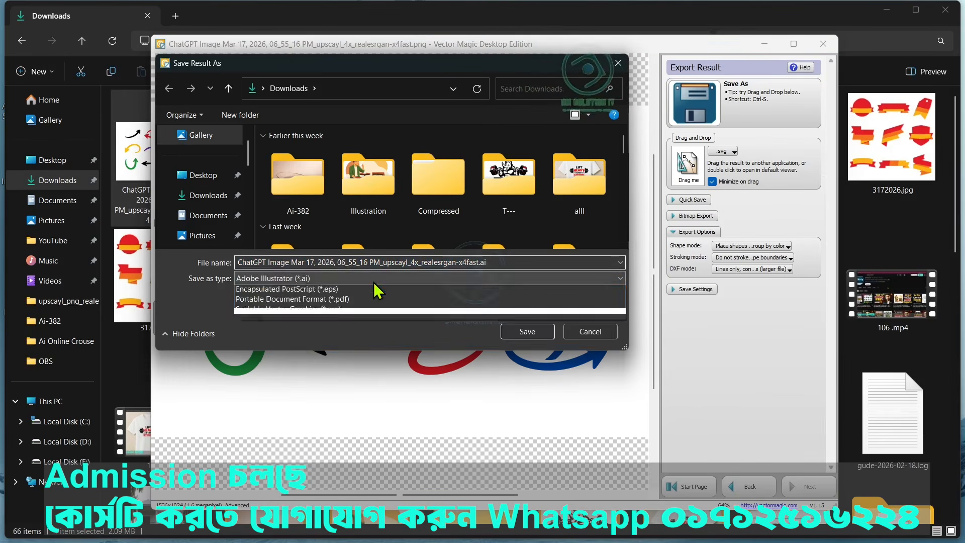
{"action": "left_click", "coordinate": [360, 341]}
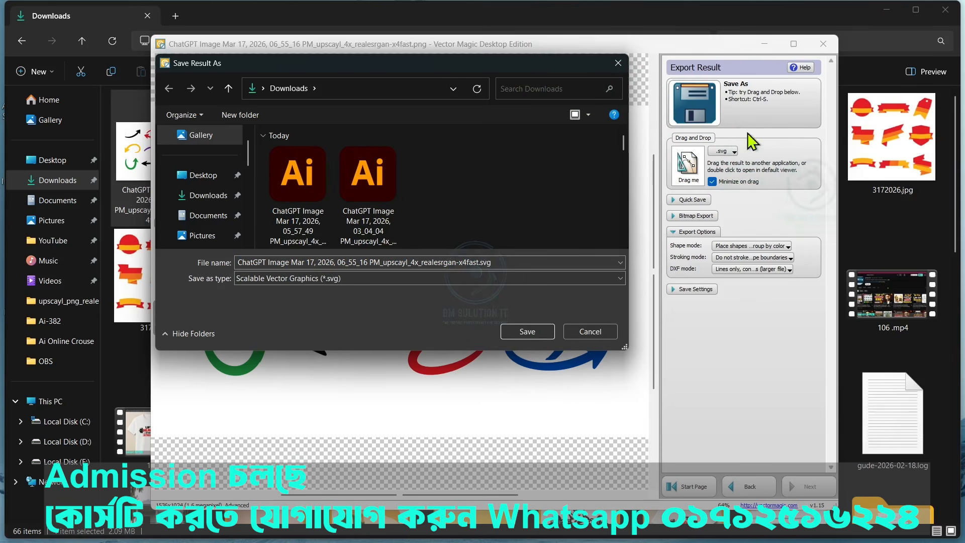
{"action": "left_click", "coordinate": [527, 332]}
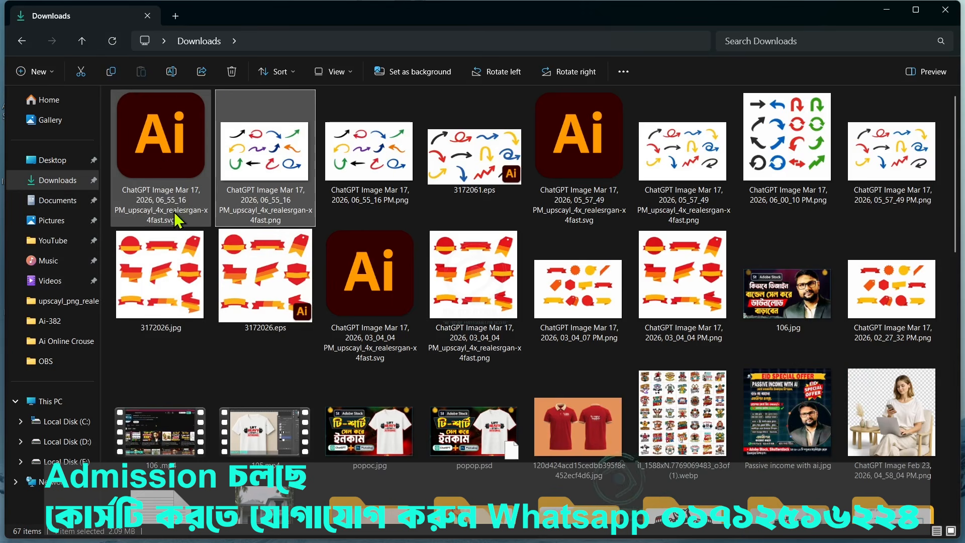
- Open the saved arrow SVG in Illustrator, and merge and ungroup all of its artwork
{"action": "double_click", "coordinate": [165, 149]}
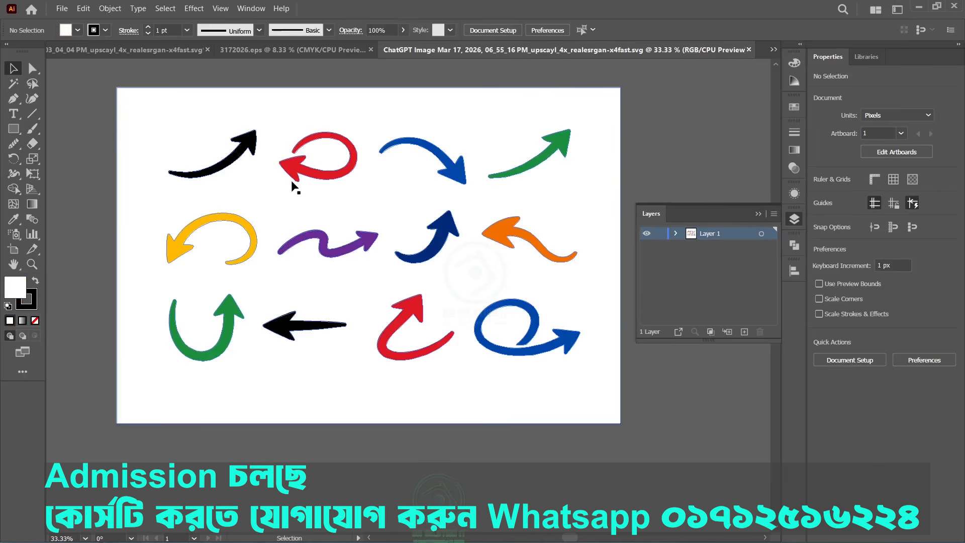
{"action": "scroll", "coordinate": [300, 214], "scroll_direction": "down", "scroll_amount": 1}
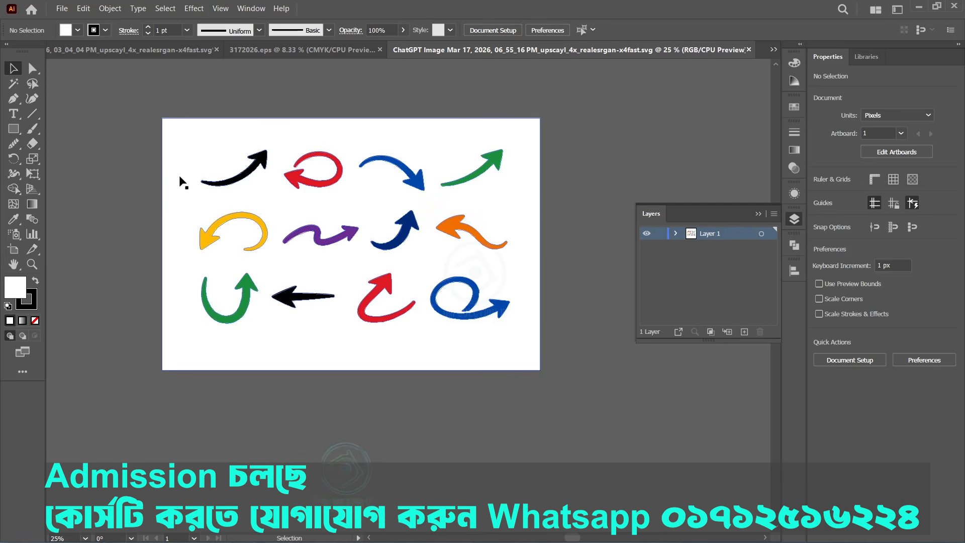
{"action": "mouse_move", "coordinate": [149, 99]}
{"action": "left_mouse_down"}
{"action": "mouse_move", "coordinate": [483, 394]}
{"action": "mouse_move", "coordinate": [533, 358]}
{"action": "left_mouse_up"}
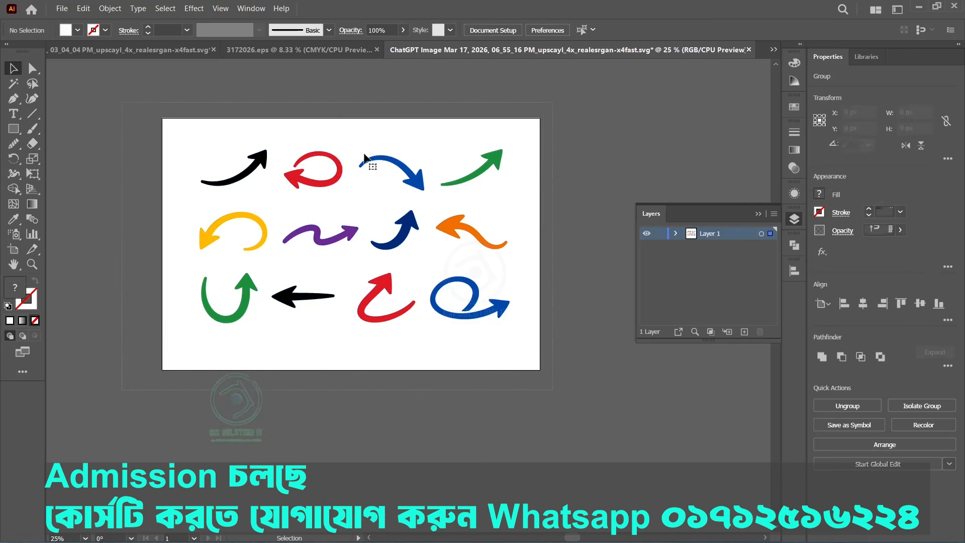
{"action": "right_click", "coordinate": [351, 144]}
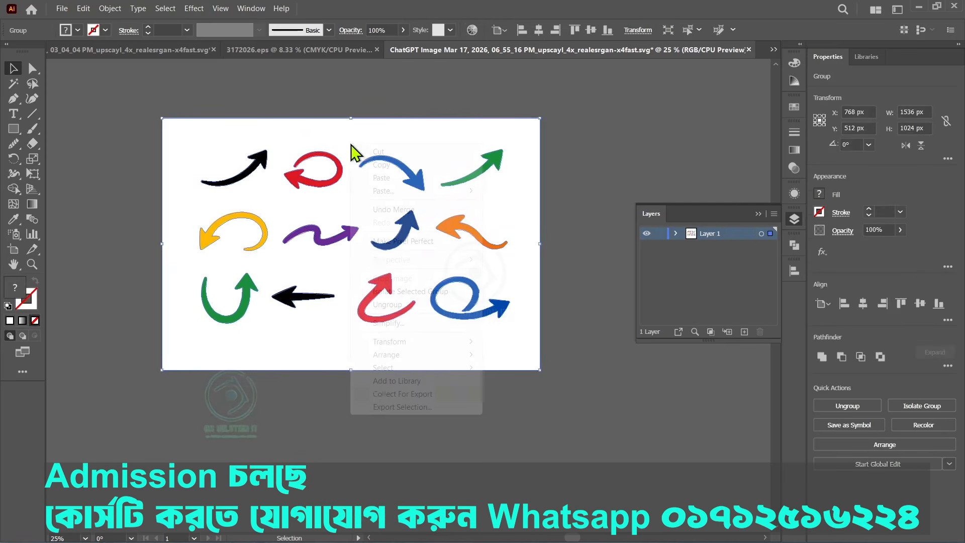
{"action": "left_click", "coordinate": [413, 306]}
{"action": "scroll", "coordinate": [375, 434], "scroll_direction": "down", "scroll_amount": 1}
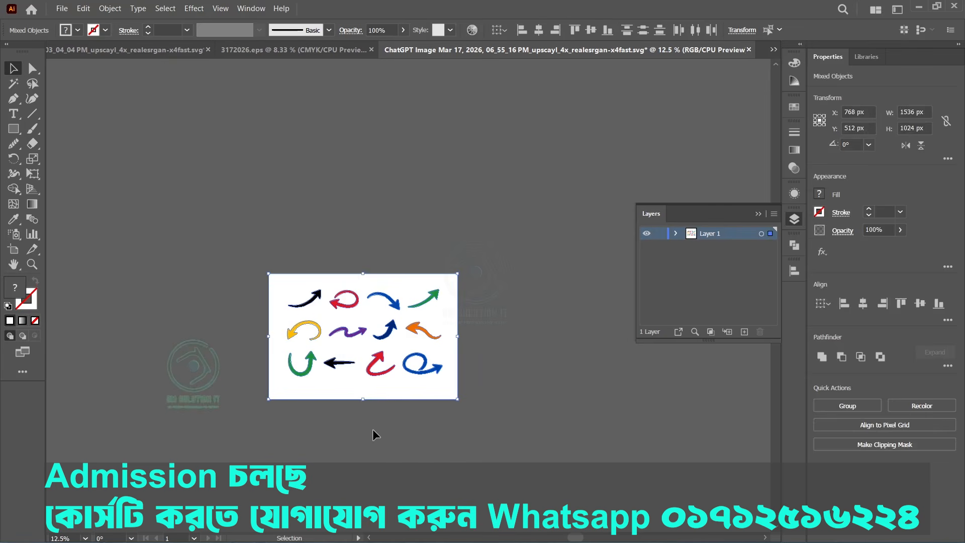
- Delete the white background shape and move all the arrows off the artboard to the empty area above it
{"action": "left_click", "coordinate": [373, 431]}
{"action": "left_click_drag", "start_coordinate": [277, 307], "coordinate": [164, 171]}
{"action": "key", "text": "Delete"}
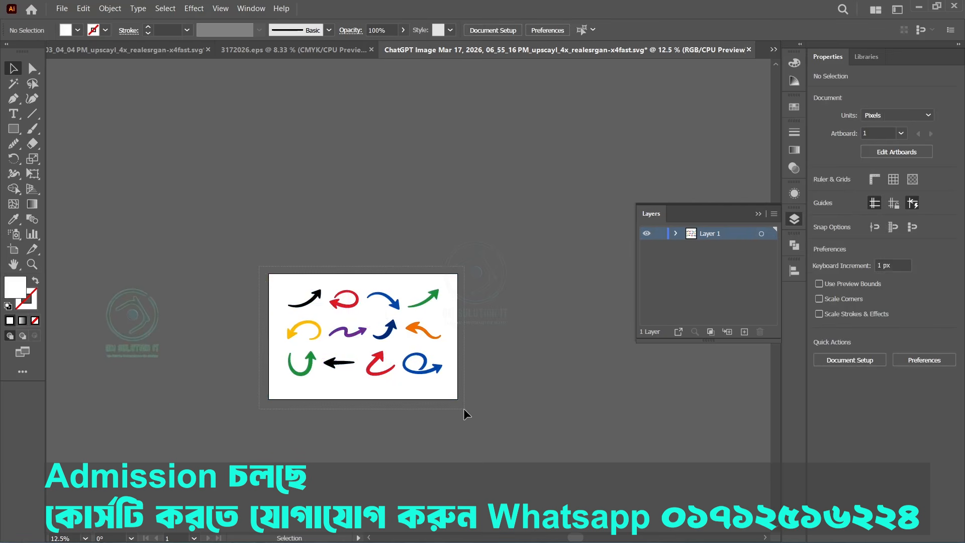
{"action": "left_click", "coordinate": [350, 313]}
{"action": "left_click_drag", "start_coordinate": [350, 313], "coordinate": [351, 172]}
{"action": "scroll", "coordinate": [357, 145], "scroll_direction": "up", "scroll_amount": 2}
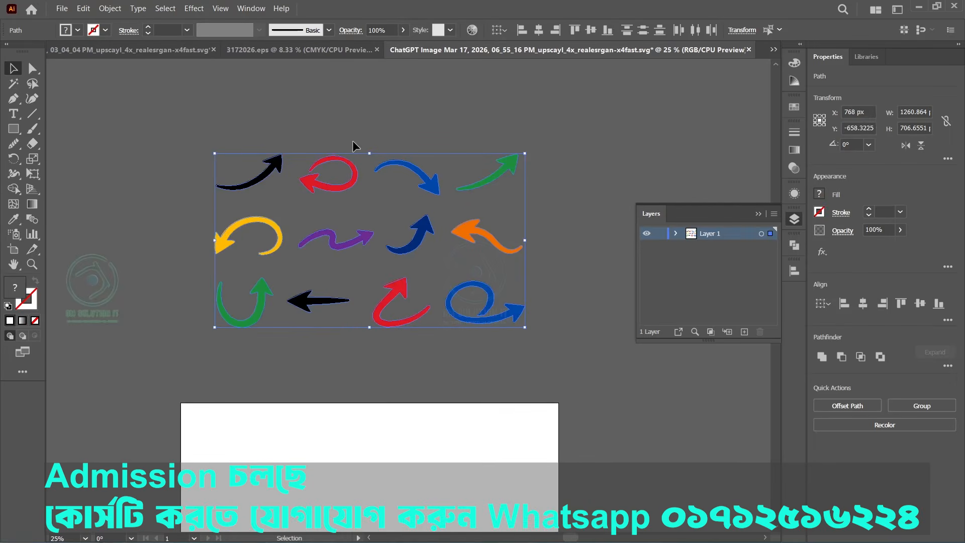
- Deselect the arrows and inspect their edges up close, with the floating Layers window collapsed
{"action": "left_click", "coordinate": [394, 345]}
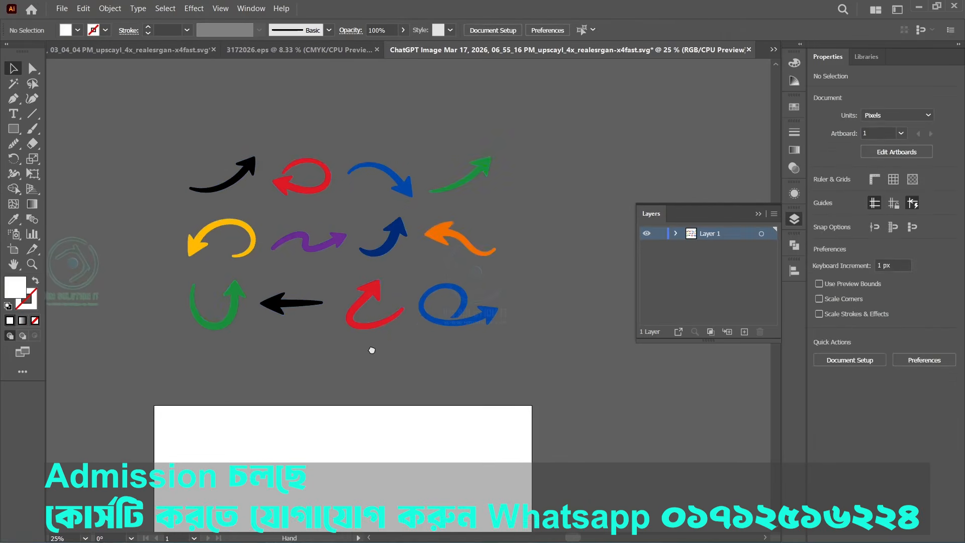
{"action": "scroll", "coordinate": [277, 192], "scroll_direction": "up", "scroll_amount": 1}
{"action": "scroll", "coordinate": [276, 193], "scroll_direction": "up", "scroll_amount": 1}
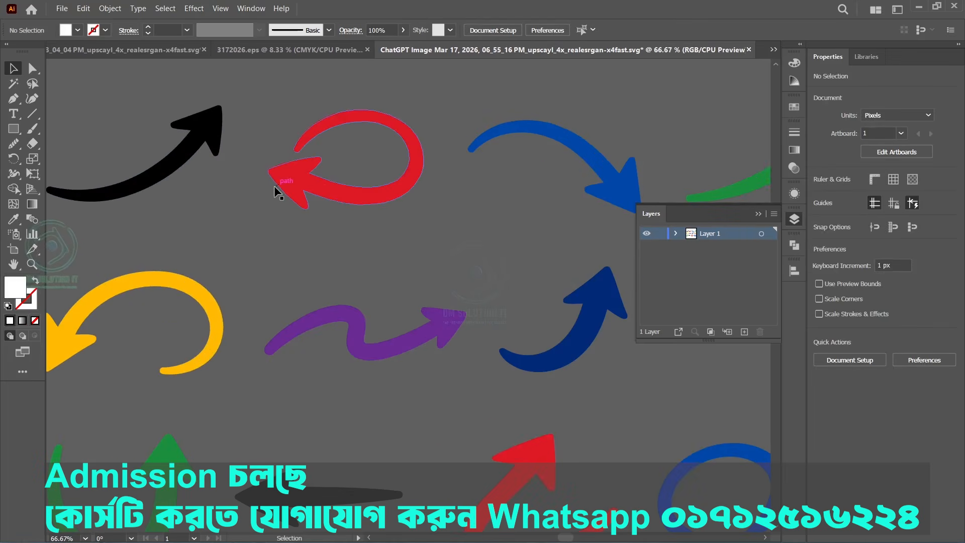
{"action": "left_click", "coordinate": [759, 213]}
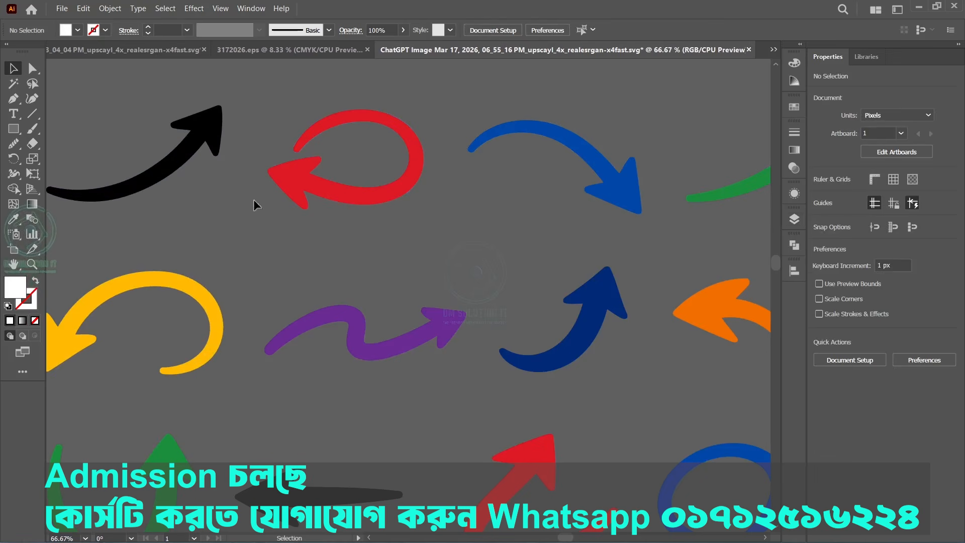
- Examine the outline of the black curved arrow up close, especially the curve of its shaft and the arrowhead corners
{"action": "left_click_drag", "start_coordinate": [206, 184], "coordinate": [325, 243]}
{"action": "scroll", "coordinate": [289, 233], "scroll_direction": "up", "scroll_amount": 2}
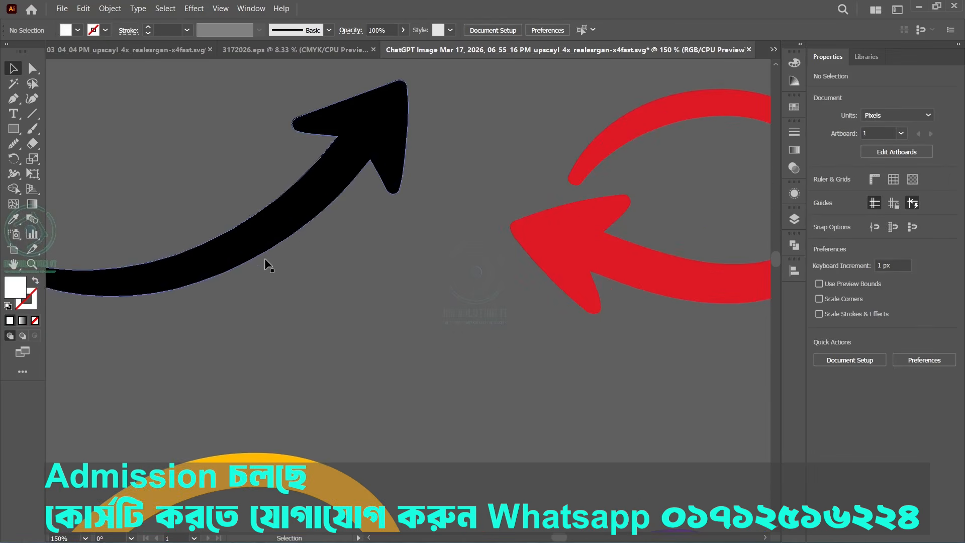
{"action": "left_click_drag", "start_coordinate": [226, 359], "coordinate": [353, 324]}
{"action": "scroll", "coordinate": [253, 319], "scroll_direction": "down", "scroll_amount": 1}
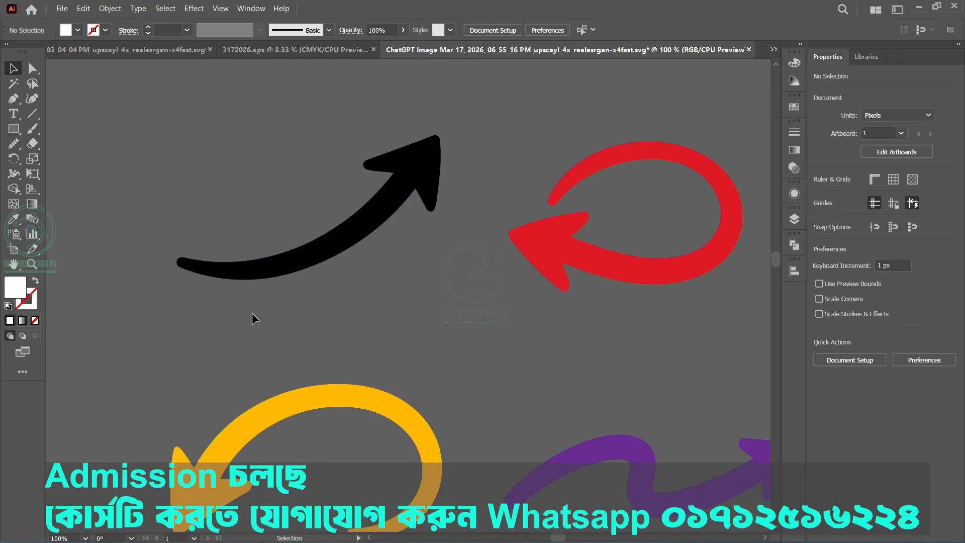
{"action": "scroll", "coordinate": [209, 318], "scroll_direction": "down", "scroll_amount": 1}
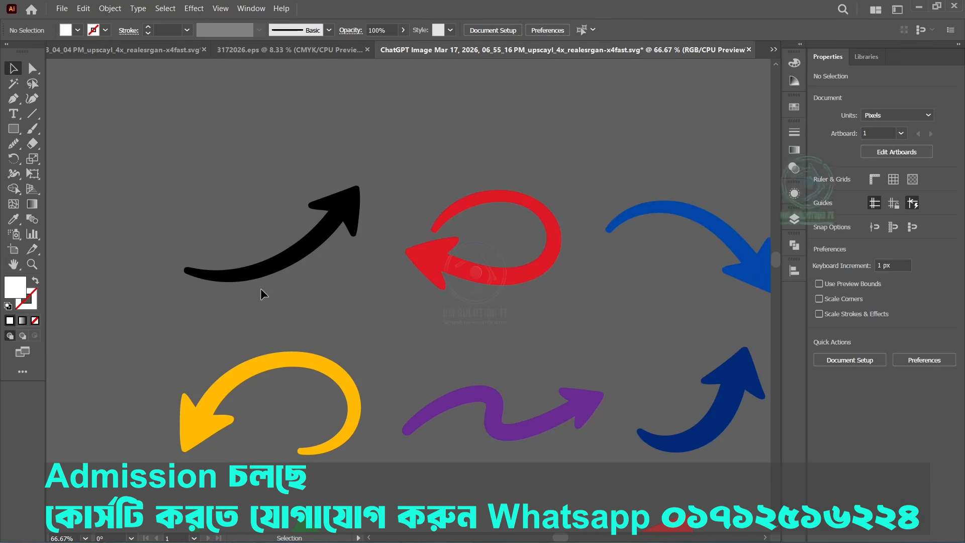
{"action": "scroll", "coordinate": [263, 295], "scroll_direction": "up", "scroll_amount": 1}
{"action": "scroll", "coordinate": [375, 150], "scroll_direction": "up", "scroll_amount": 3}
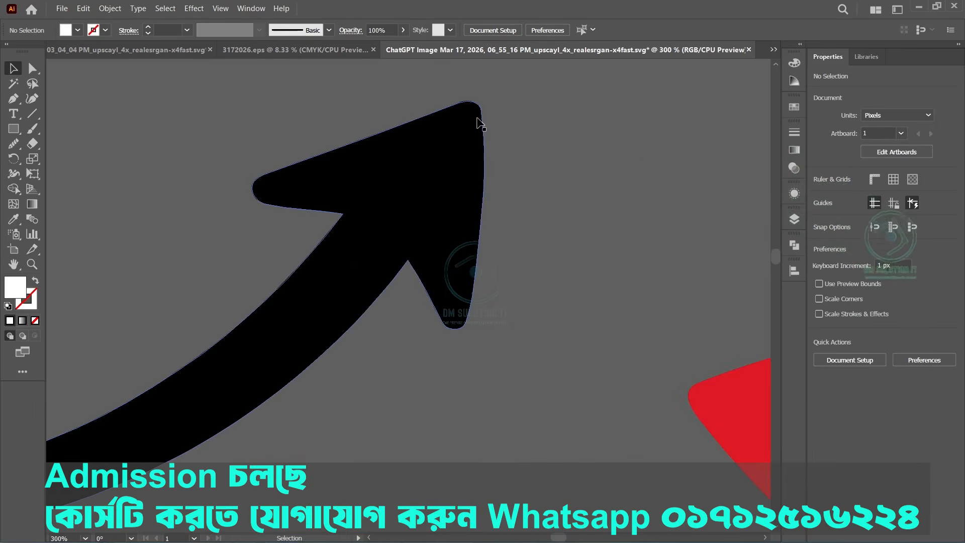
{"action": "scroll", "coordinate": [478, 123], "scroll_direction": "down", "scroll_amount": 4}
- Select the black curved arrow and even out the edges of its arrowhead and tail with the Smooth tool
{"action": "left_click_drag", "start_coordinate": [324, 134], "coordinate": [470, 228]}
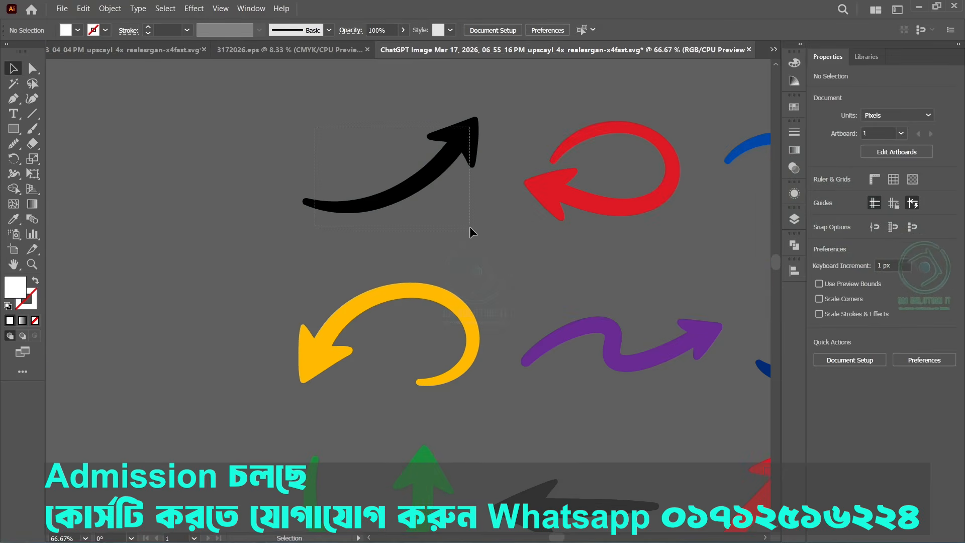
{"action": "mouse_move", "coordinate": [14, 143]}
{"action": "left_mouse_down"}
{"action": "mouse_move", "coordinate": [30, 165]}
{"action": "mouse_move", "coordinate": [94, 176]}
{"action": "left_mouse_up"}
{"action": "left_click", "coordinate": [92, 173]}
{"action": "left_click_drag", "start_coordinate": [452, 196], "coordinate": [301, 280]}
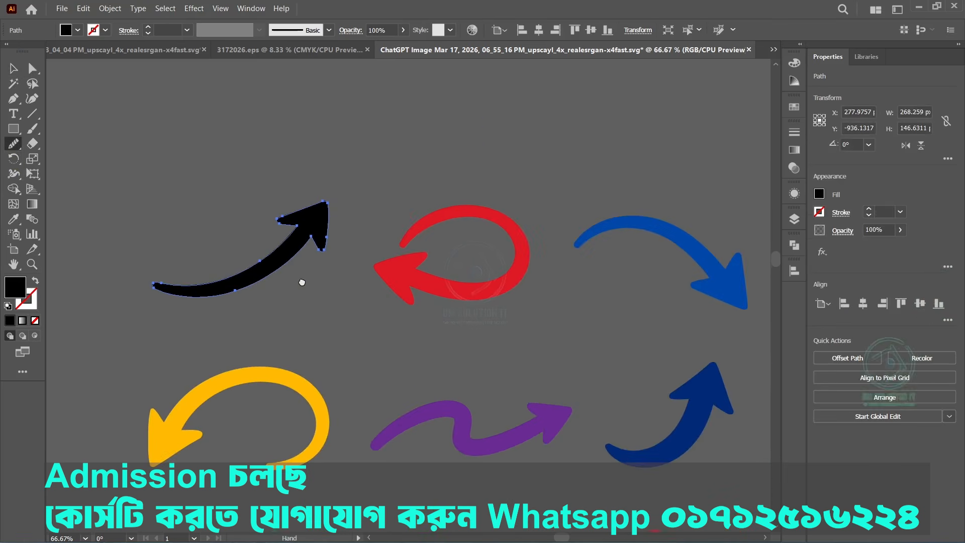
{"action": "scroll", "coordinate": [188, 280], "scroll_direction": "up", "scroll_amount": 2}
{"action": "scroll", "coordinate": [188, 280], "scroll_direction": "up", "scroll_amount": 1}
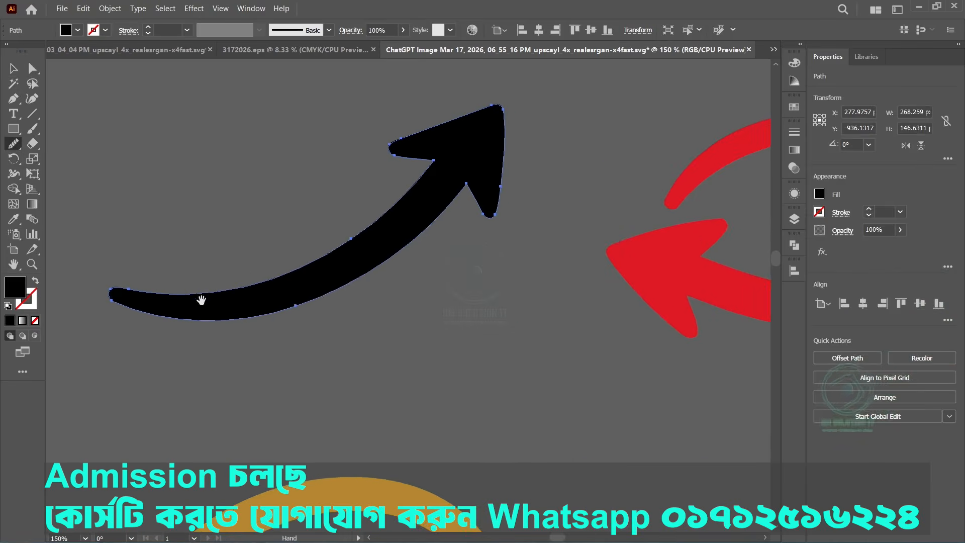
{"action": "scroll", "coordinate": [500, 157], "scroll_direction": "up", "scroll_amount": 3}
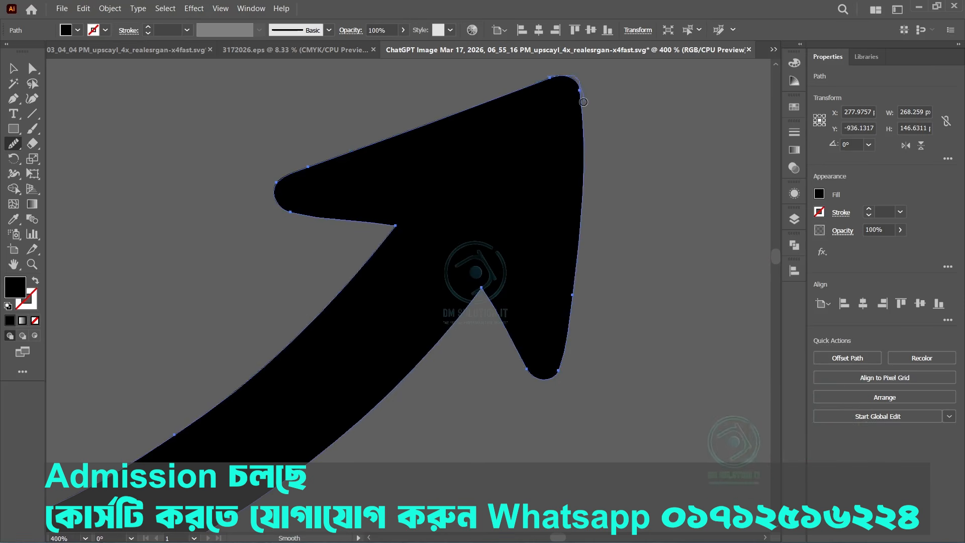
{"action": "left_click_drag", "start_coordinate": [583, 102], "coordinate": [570, 280]}
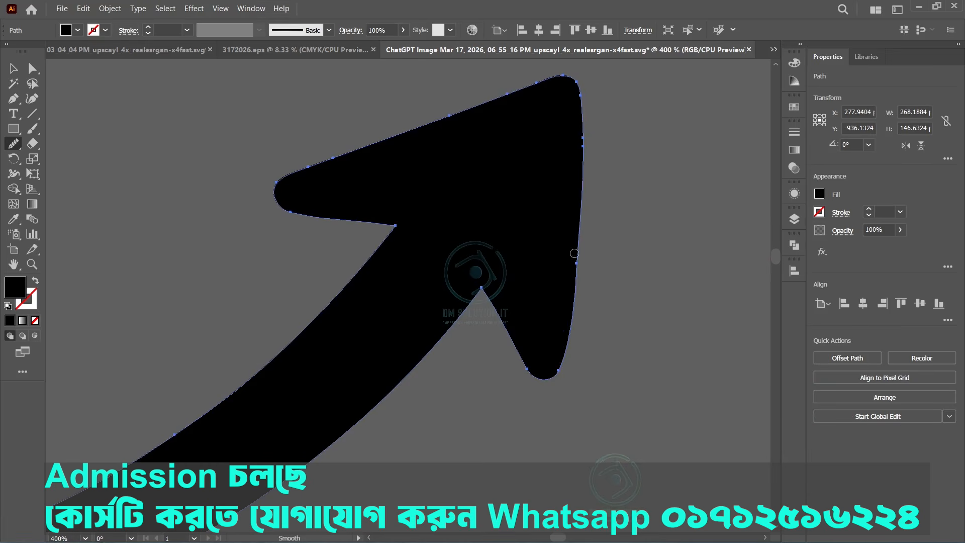
{"action": "left_click_drag", "start_coordinate": [573, 256], "coordinate": [561, 291]}
{"action": "scroll", "coordinate": [307, 308], "scroll_direction": "down", "scroll_amount": 4}
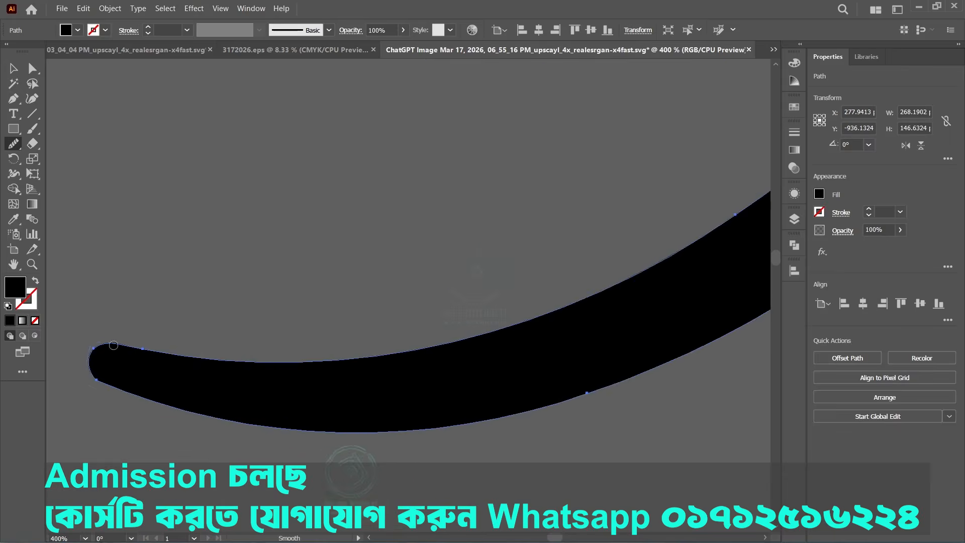
{"action": "scroll", "coordinate": [319, 310], "scroll_direction": "up", "scroll_amount": 3}
- Select the red looping arrow in the first row and smooth its arrowhead, tail tip and loop outline
{"action": "left_click_drag", "start_coordinate": [593, 388], "coordinate": [246, 312]}
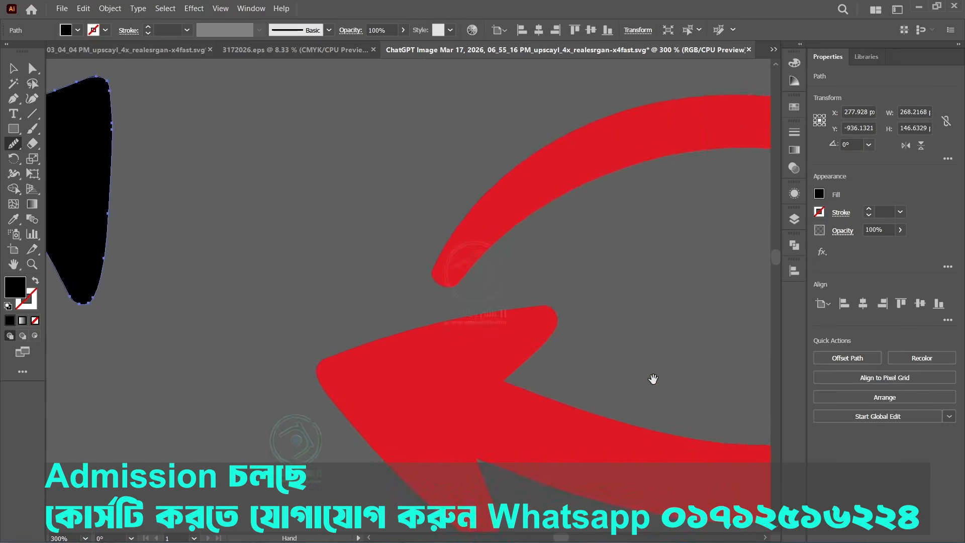
{"action": "left_click_drag", "start_coordinate": [656, 378], "coordinate": [461, 309]}
{"action": "key", "text": "ctrl+minus"}
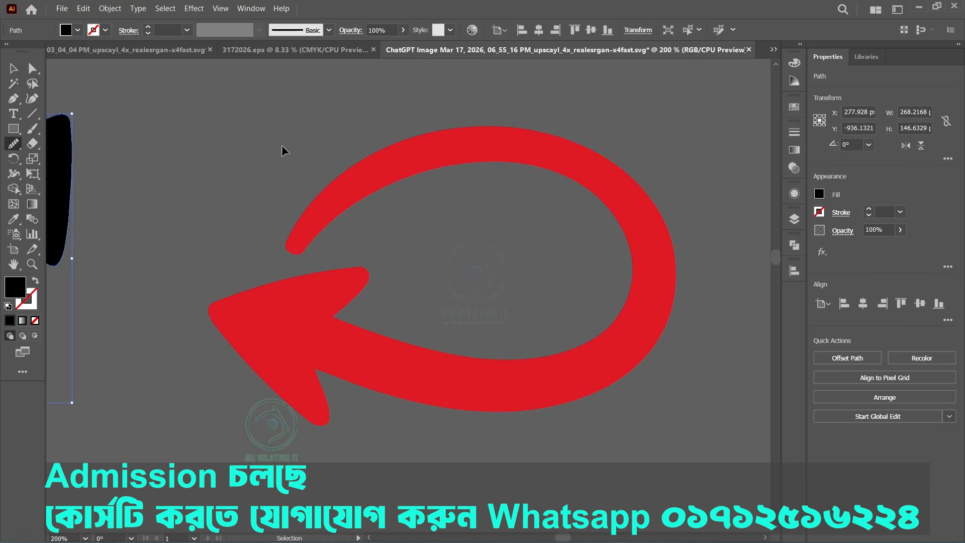
{"action": "left_click", "coordinate": [478, 390], "text": "ctrl"}
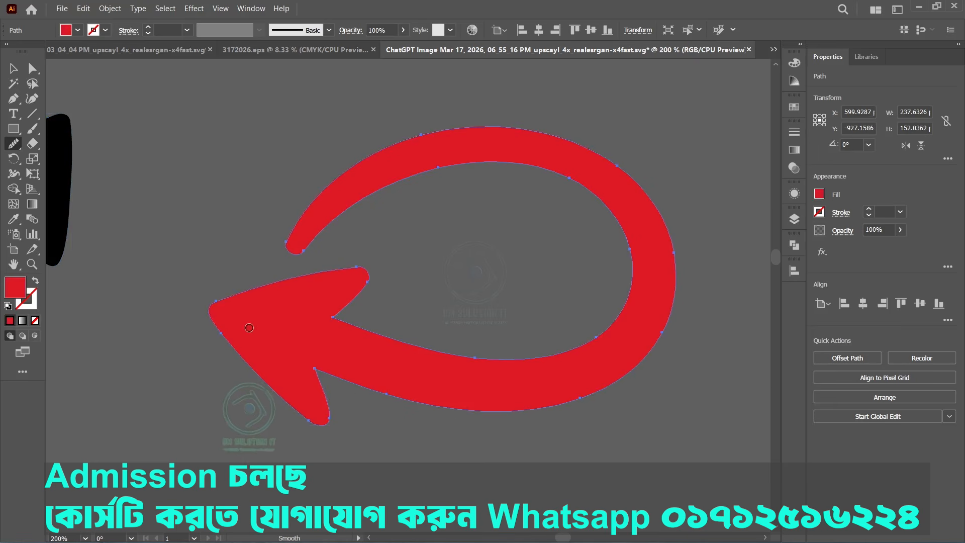
{"action": "scroll", "coordinate": [321, 431], "scroll_direction": "up", "scroll_amount": 1}
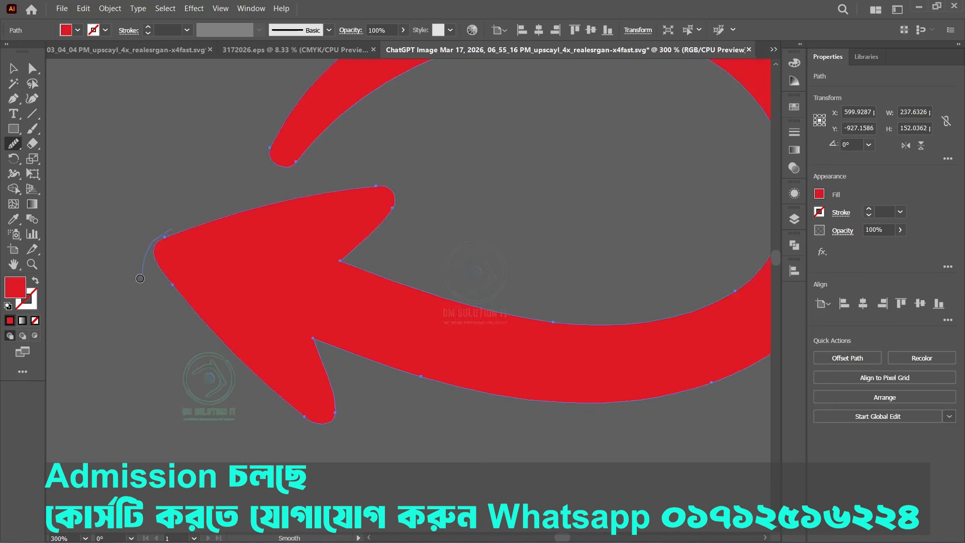
{"action": "mouse_move", "coordinate": [140, 279]}
{"action": "left_mouse_down"}
{"action": "mouse_move", "coordinate": [168, 236]}
{"action": "mouse_move", "coordinate": [228, 225]}
{"action": "left_mouse_up"}
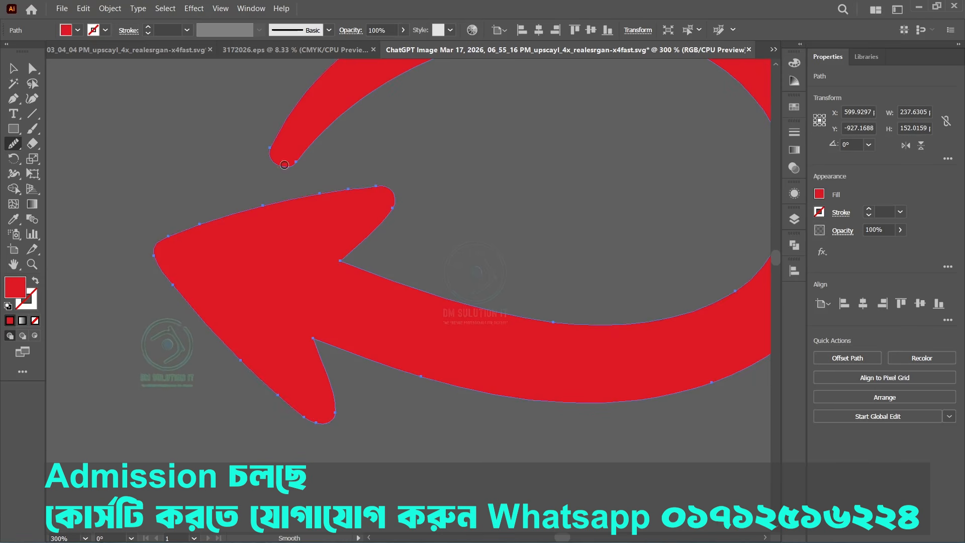
{"action": "scroll", "coordinate": [287, 334], "scroll_direction": "down", "scroll_amount": 1}
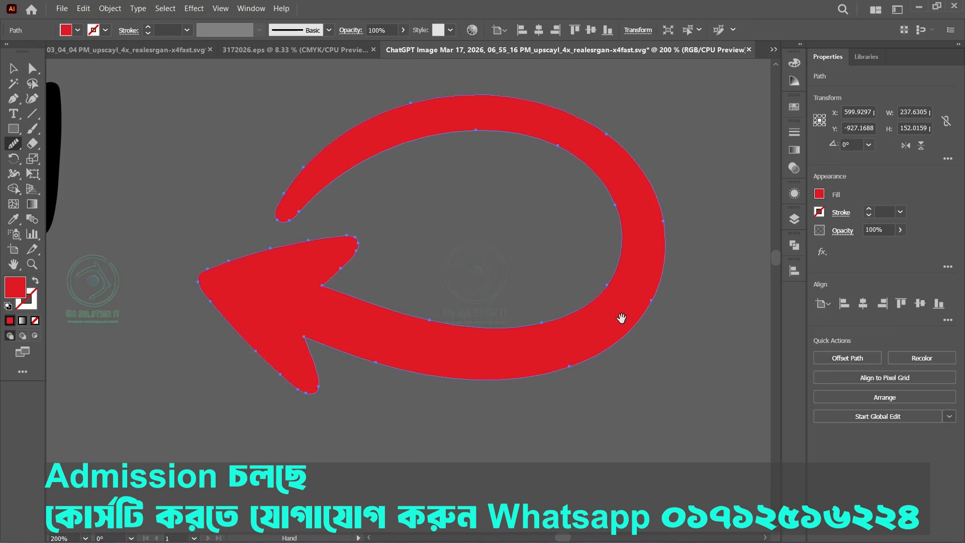
- Select the blue curved arrow in the first row and smooth its tail, shaft and arrowhead edges
{"action": "left_click_drag", "start_coordinate": [622, 318], "coordinate": [248, 327]}
{"action": "left_click_drag", "start_coordinate": [686, 286], "coordinate": [352, 327]}
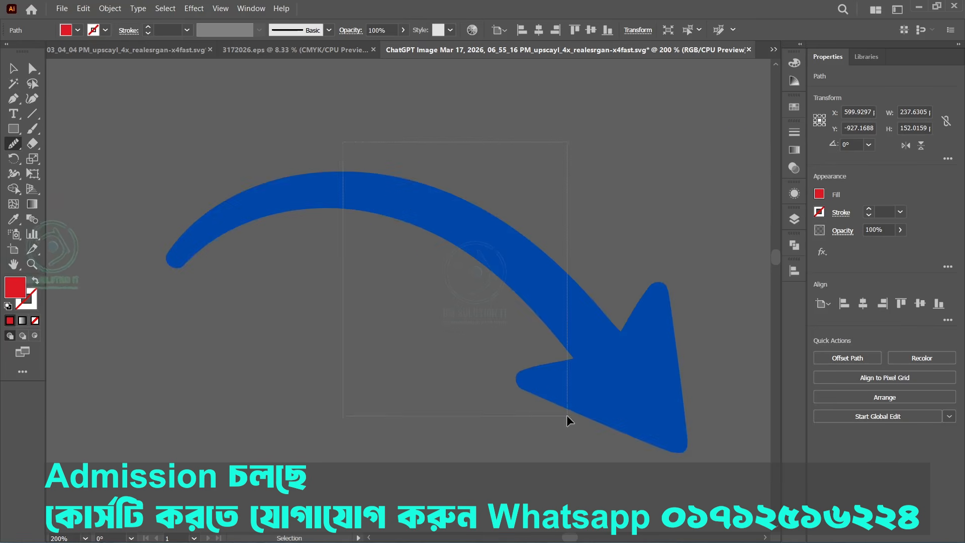
{"action": "left_click", "coordinate": [580, 413]}
{"action": "left_click_drag", "start_coordinate": [169, 246], "coordinate": [180, 270]}
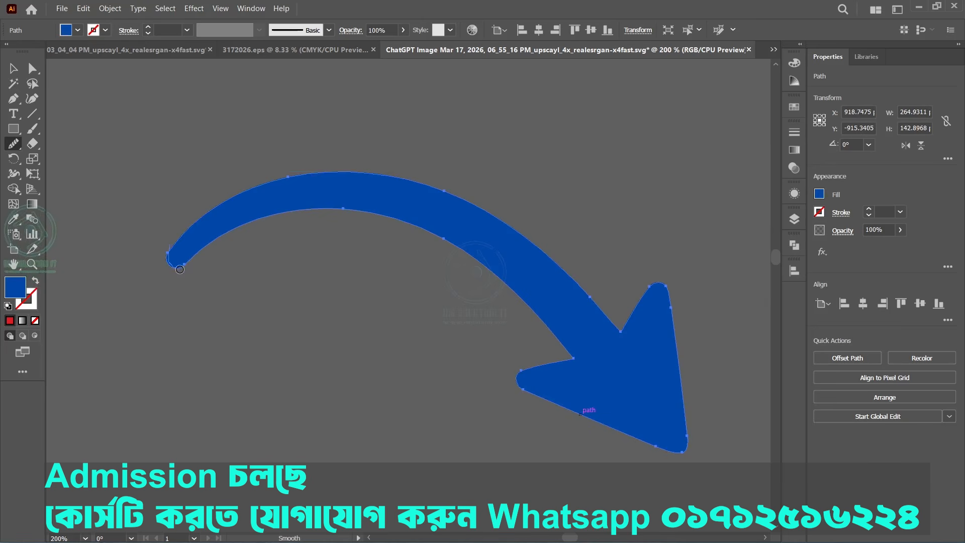
{"action": "scroll", "coordinate": [424, 341], "scroll_direction": "down", "scroll_amount": 1}
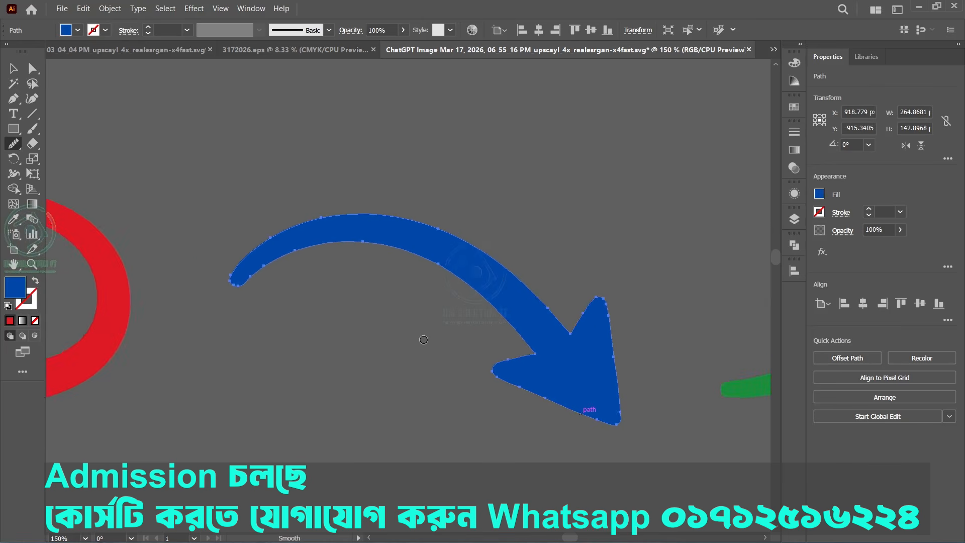
{"action": "left_click_drag", "start_coordinate": [615, 388], "coordinate": [417, 287]}
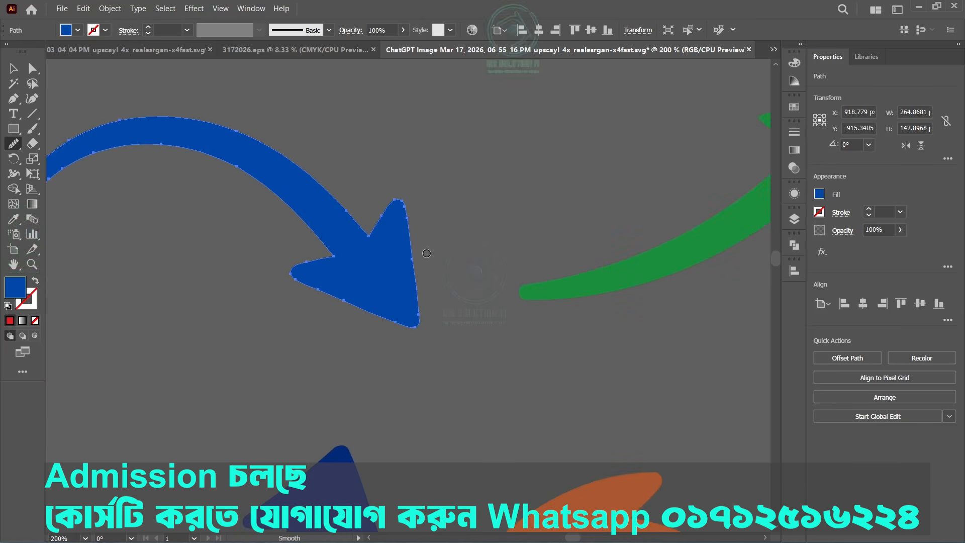
{"action": "scroll", "coordinate": [420, 256], "scroll_direction": "up", "scroll_amount": 2}
{"action": "left_click_drag", "start_coordinate": [394, 240], "coordinate": [413, 336]}
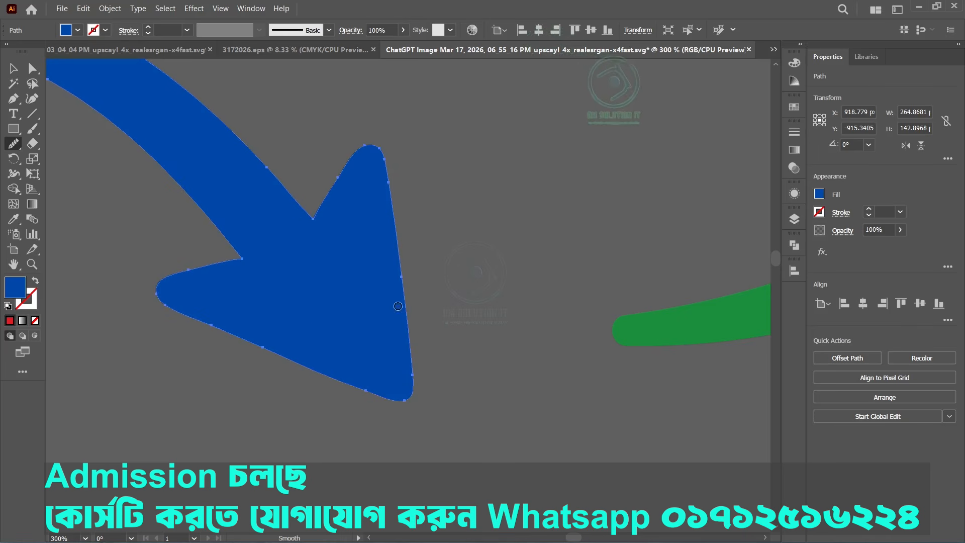
- Select the green arrow at the end of the first row and smooth its tail and arrowhead edges
{"action": "left_click_drag", "start_coordinate": [647, 335], "coordinate": [239, 309]}
{"action": "left_click", "coordinate": [239, 308], "text": "ctrl"}
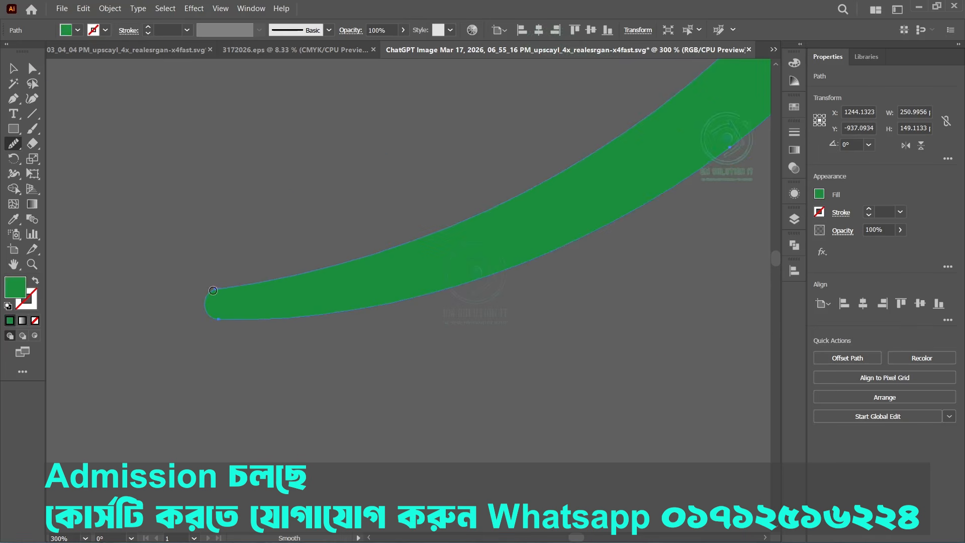
{"action": "scroll", "coordinate": [264, 362], "scroll_direction": "down", "scroll_amount": 2}
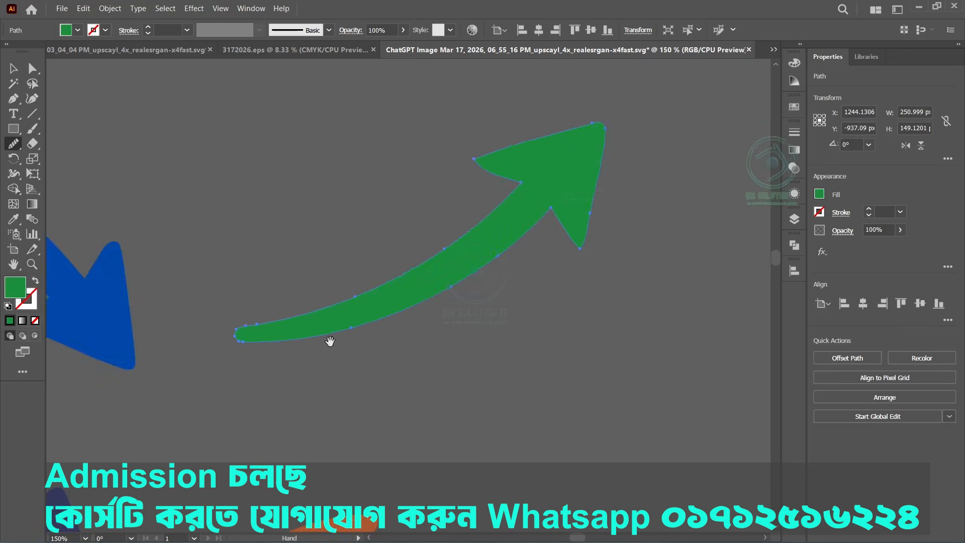
{"action": "left_click_drag", "start_coordinate": [427, 250], "coordinate": [308, 373]}
{"action": "scroll", "coordinate": [419, 290], "scroll_direction": "up", "scroll_amount": 2}
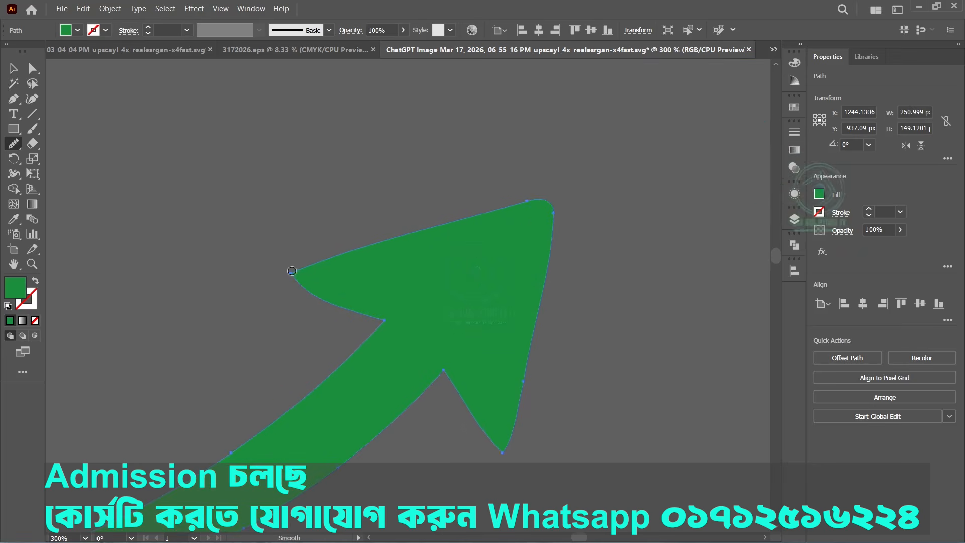
{"action": "scroll", "coordinate": [538, 377], "scroll_direction": "up", "scroll_amount": 1}
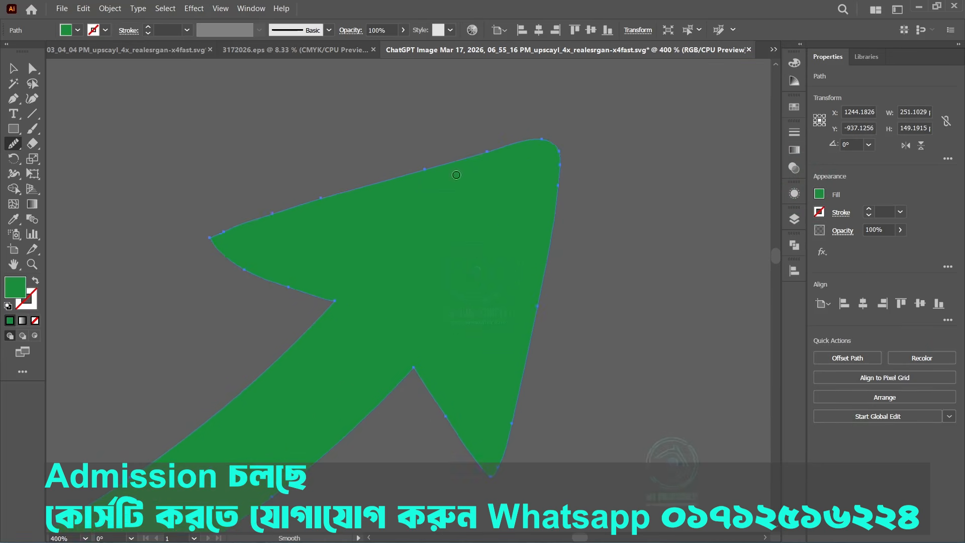
{"action": "scroll", "coordinate": [562, 166], "scroll_direction": "down", "scroll_amount": 5}
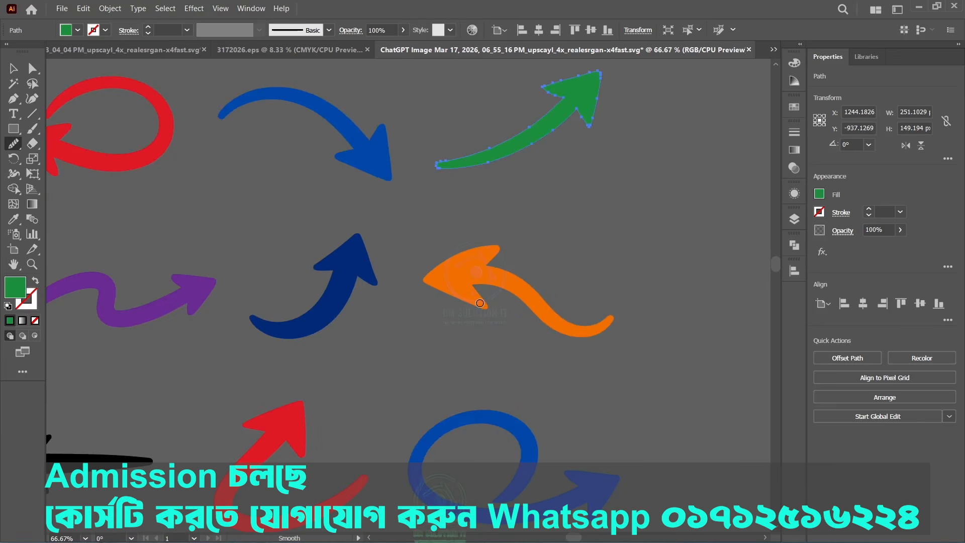
- Select the orange wavy arrow in the second row and smooth the corners of its arrowhead
{"action": "scroll", "coordinate": [480, 303], "scroll_direction": "up", "scroll_amount": 1}
{"action": "left_click", "coordinate": [586, 340], "text": "ctrl"}
{"action": "scroll", "coordinate": [547, 226], "scroll_direction": "up", "scroll_amount": 3}
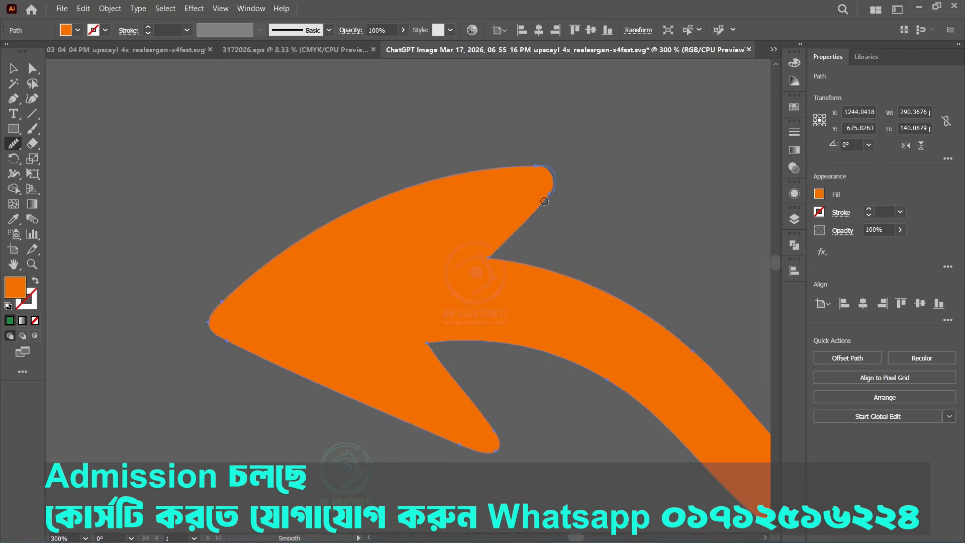
{"action": "scroll", "coordinate": [375, 322], "scroll_direction": "down", "scroll_amount": 3}
{"action": "scroll", "coordinate": [339, 330], "scroll_direction": "up", "scroll_amount": 2}
{"action": "scroll", "coordinate": [338, 330], "scroll_direction": "down", "scroll_amount": 3}
- Select the navy blue upward-curving arrow in the second row and smooth its arrowhead outline
{"action": "left_click", "coordinate": [244, 326], "text": "ctrl"}
{"action": "scroll", "coordinate": [236, 327], "scroll_direction": "up", "scroll_amount": 5}
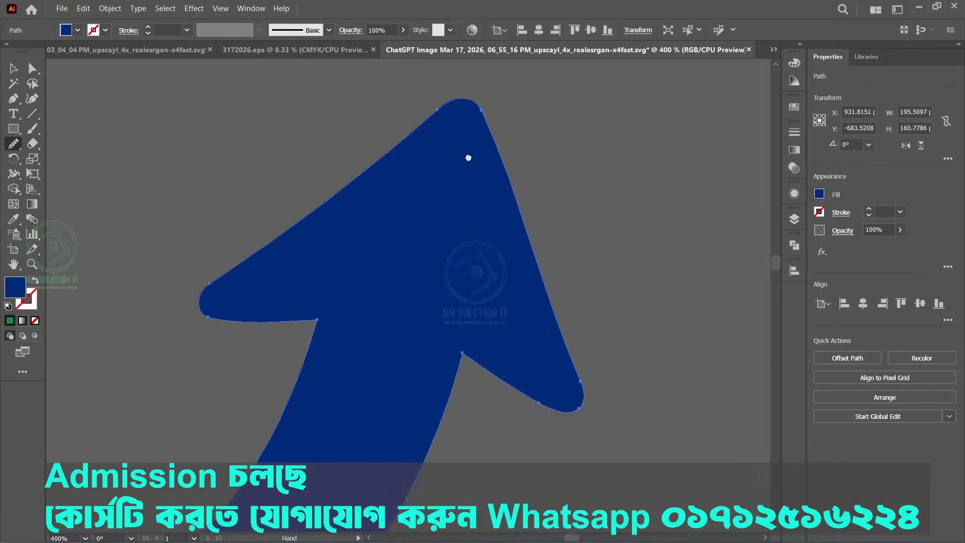
{"action": "scroll", "coordinate": [472, 157], "scroll_direction": "down", "scroll_amount": 4}
{"action": "scroll", "coordinate": [417, 185], "scroll_direction": "up", "scroll_amount": 2}
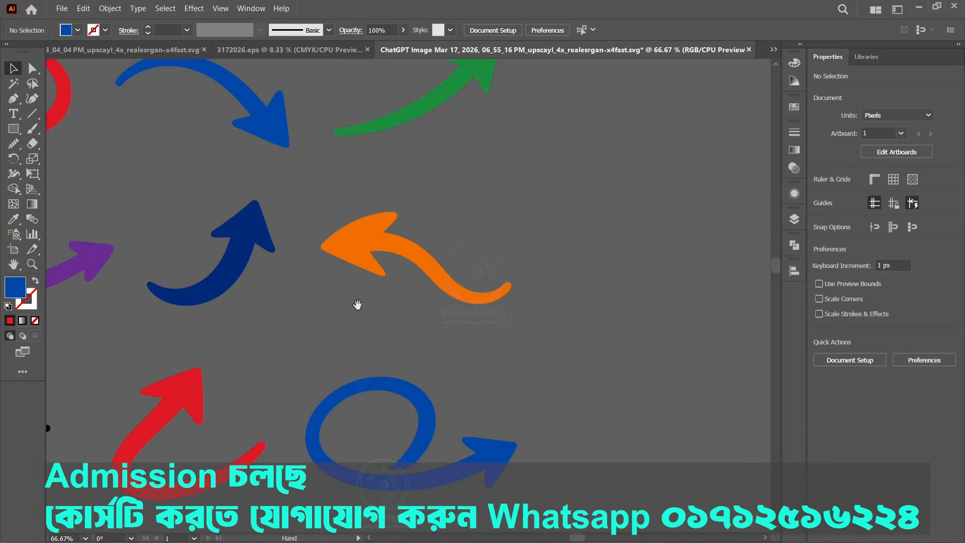
- Select all the arrows, check their anchor points with Direct Selection, and deselect them, leaving Direct Selection active
{"action": "left_click_drag", "start_coordinate": [358, 304], "coordinate": [503, 340]}
{"action": "scroll", "coordinate": [531, 311], "scroll_direction": "down", "scroll_amount": 1}
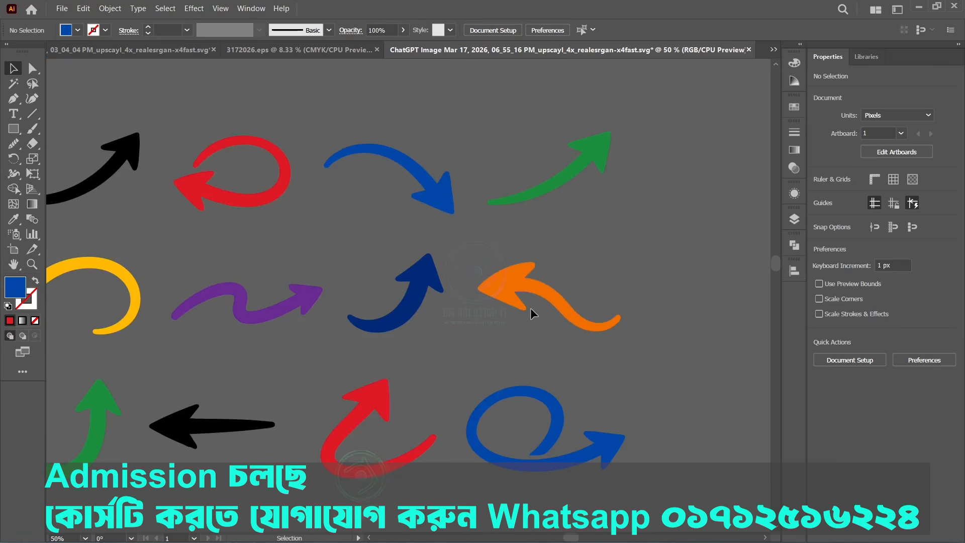
{"action": "scroll", "coordinate": [459, 302], "scroll_direction": "down", "scroll_amount": 2}
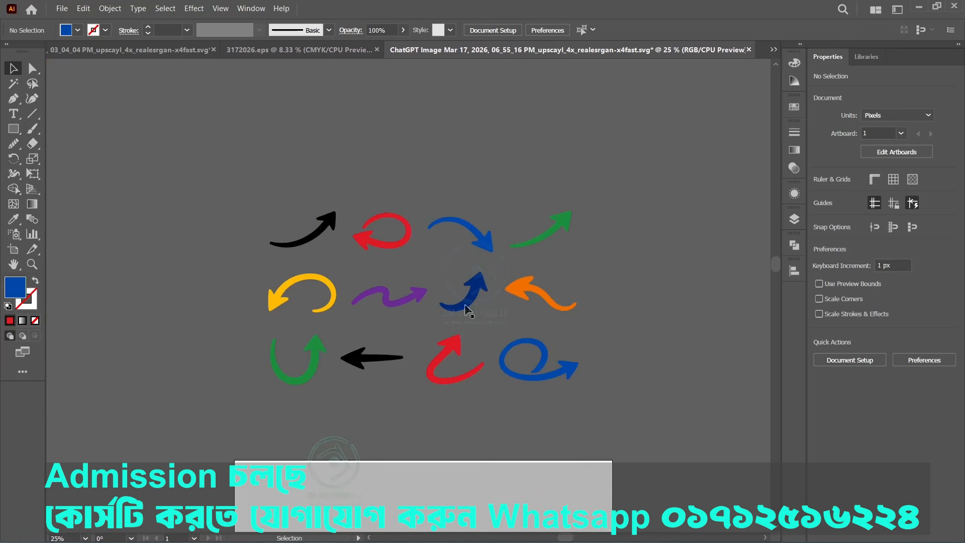
{"action": "key", "text": "ctrl+a"}
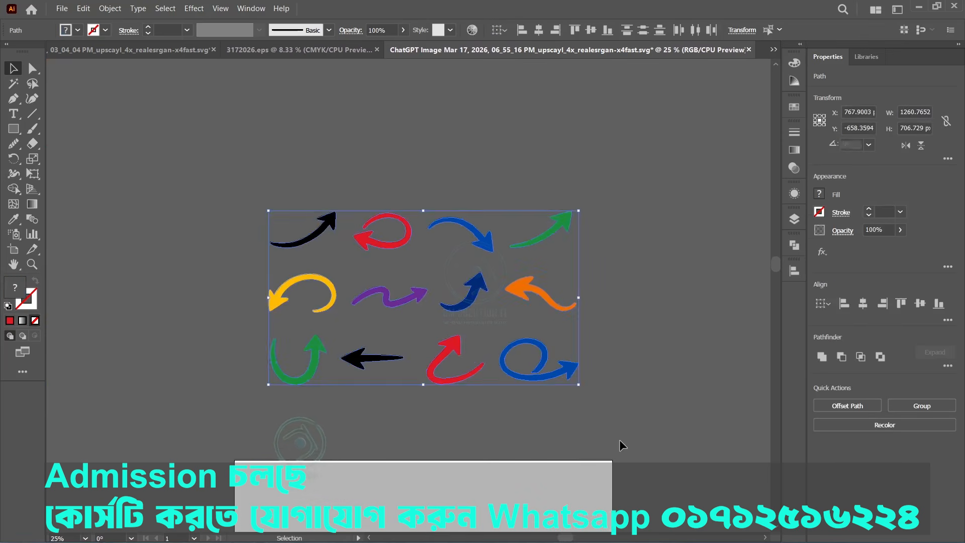
{"action": "key", "text": "a"}
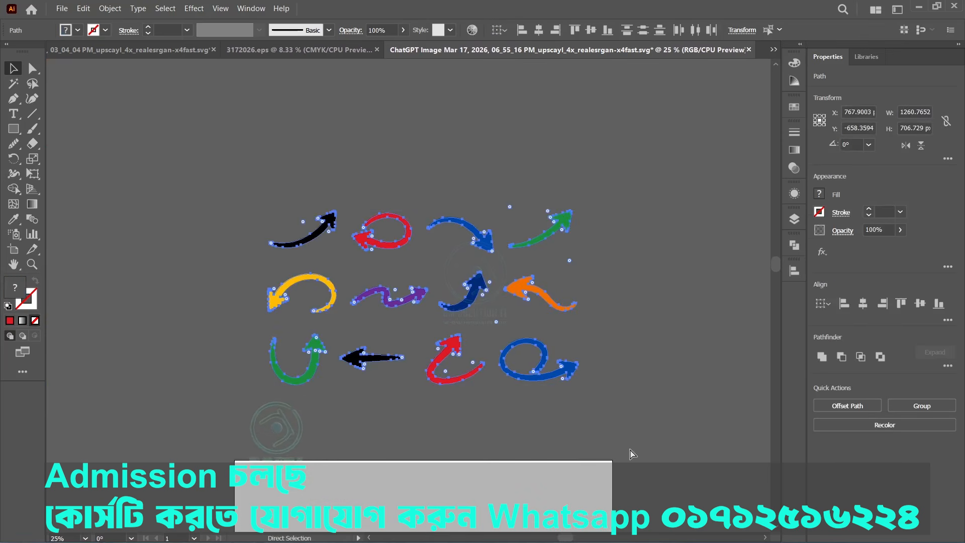
{"action": "key", "text": "v"}
{"action": "left_click", "coordinate": [633, 454]}
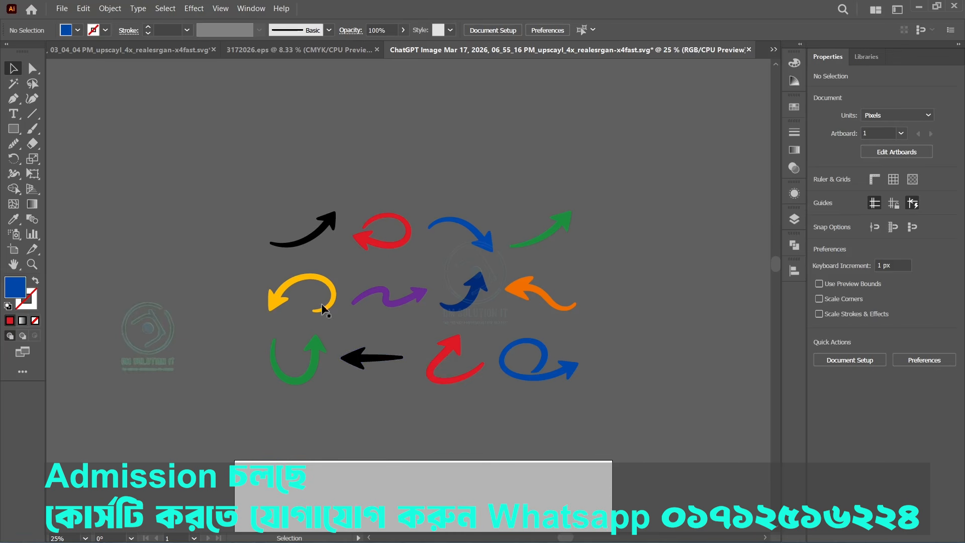
{"action": "key", "text": "a"}
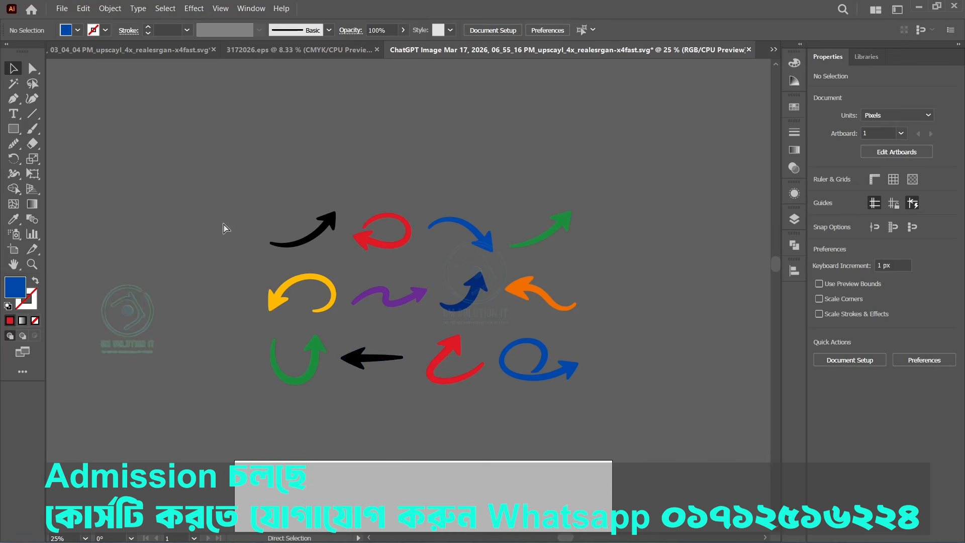
- Create a new 3400 x 2000 px CMYK document at 300 ppi and add a second layer
{"action": "key", "text": "ctrl+n"}
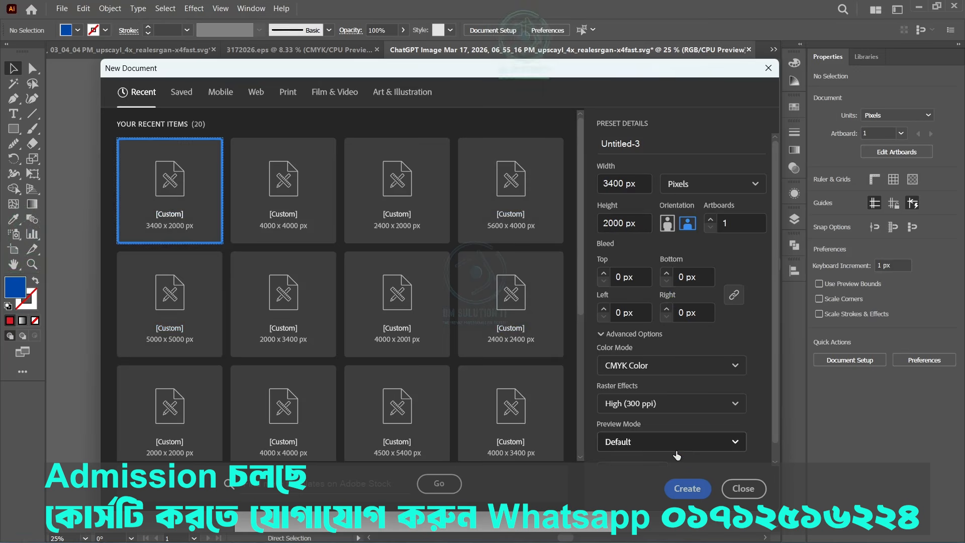
{"action": "left_click", "coordinate": [686, 489]}
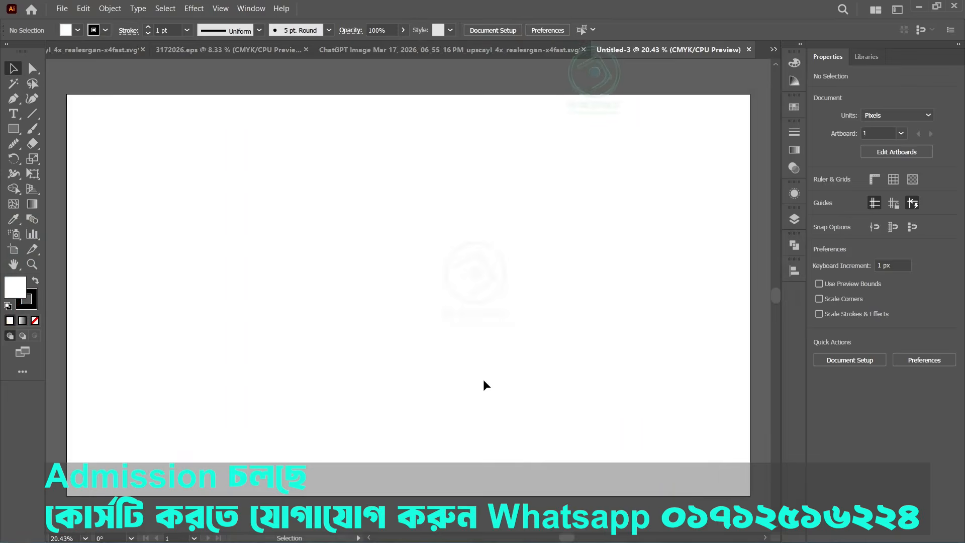
{"action": "left_click", "coordinate": [795, 219]}
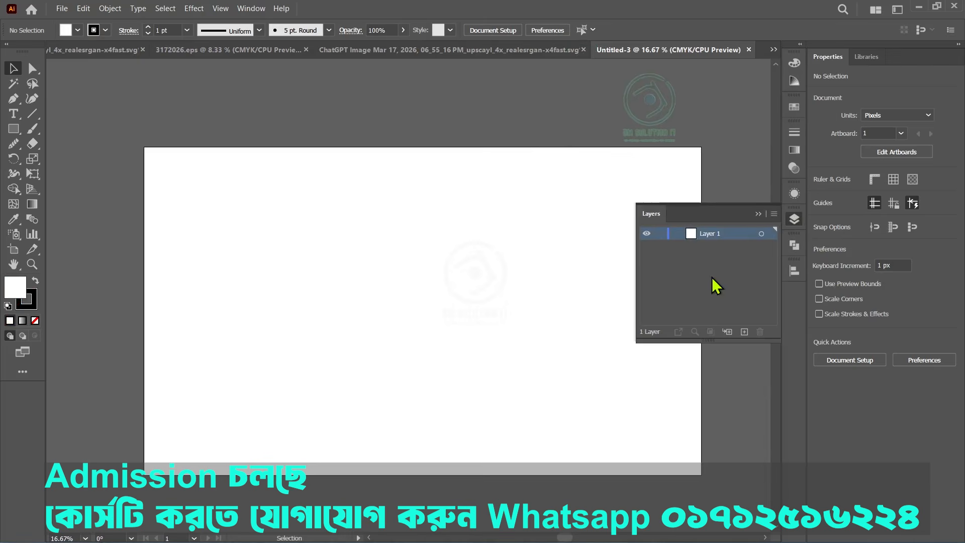
{"action": "left_click", "coordinate": [746, 334]}
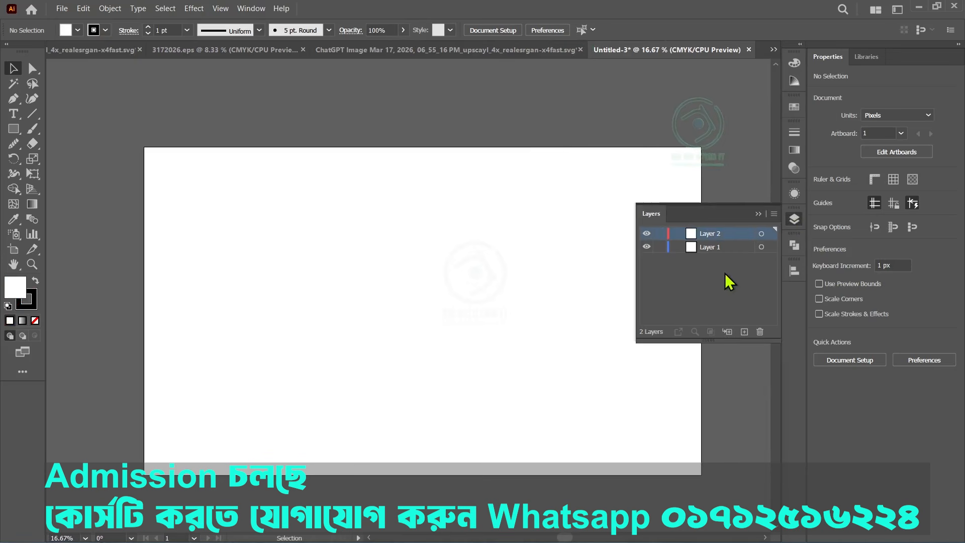
- Name the upper layer BG and the lower one Arrow, and move BG below Arrow
{"action": "double_click", "coordinate": [719, 233]}
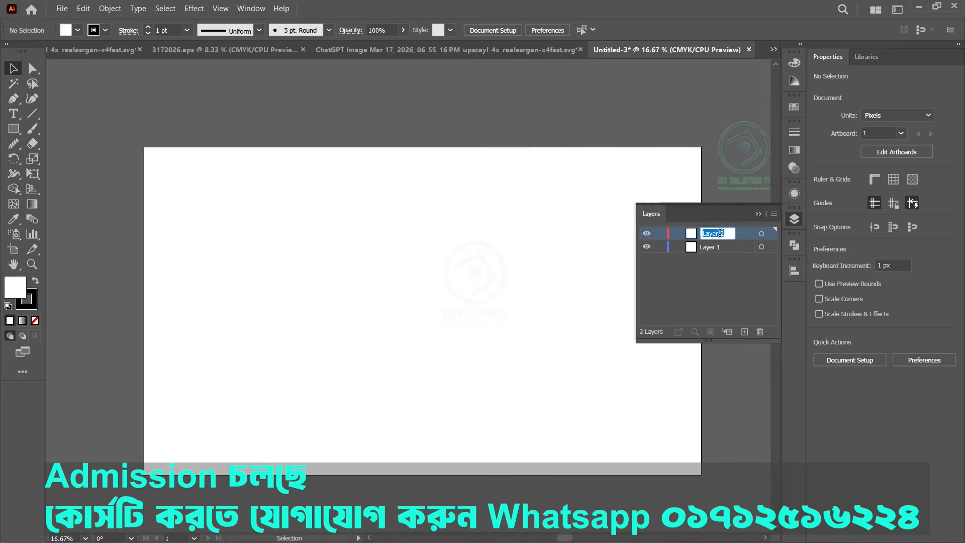
{"action": "key", "text": "BackSpace"}
{"action": "type", "text": "BG"}
{"action": "left_click", "coordinate": [720, 296]}
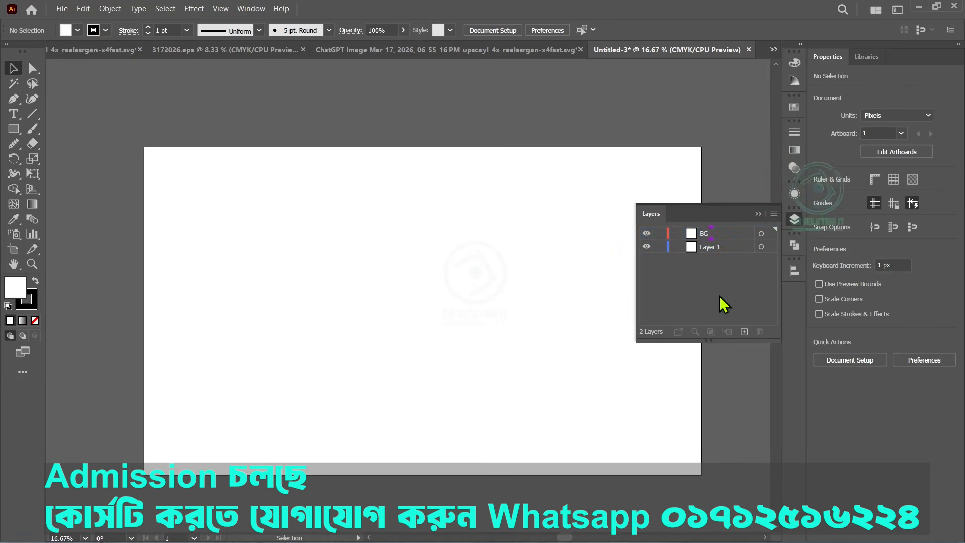
{"action": "double_click", "coordinate": [711, 247]}
{"action": "type", "text": "Arro"}
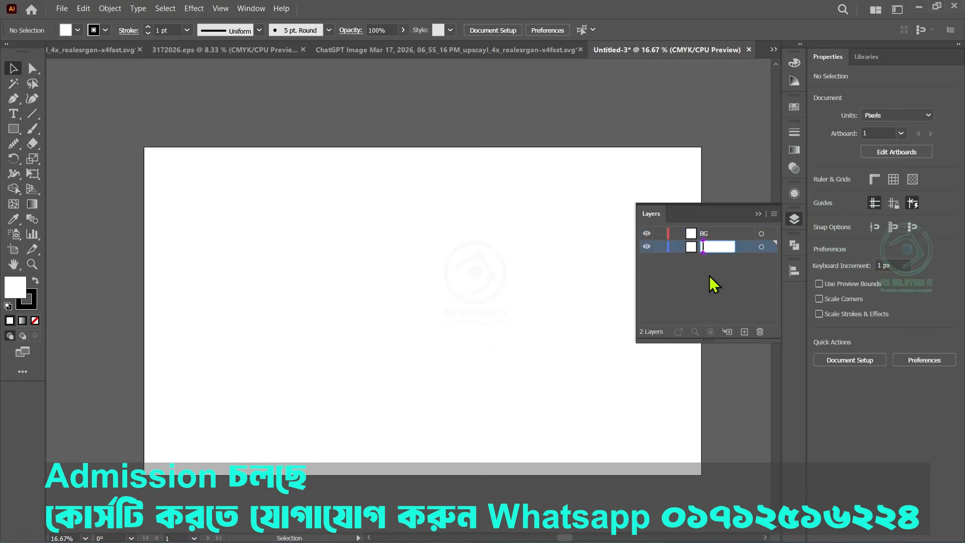
{"action": "type", "text": "w"}
{"action": "left_click", "coordinate": [710, 296]}
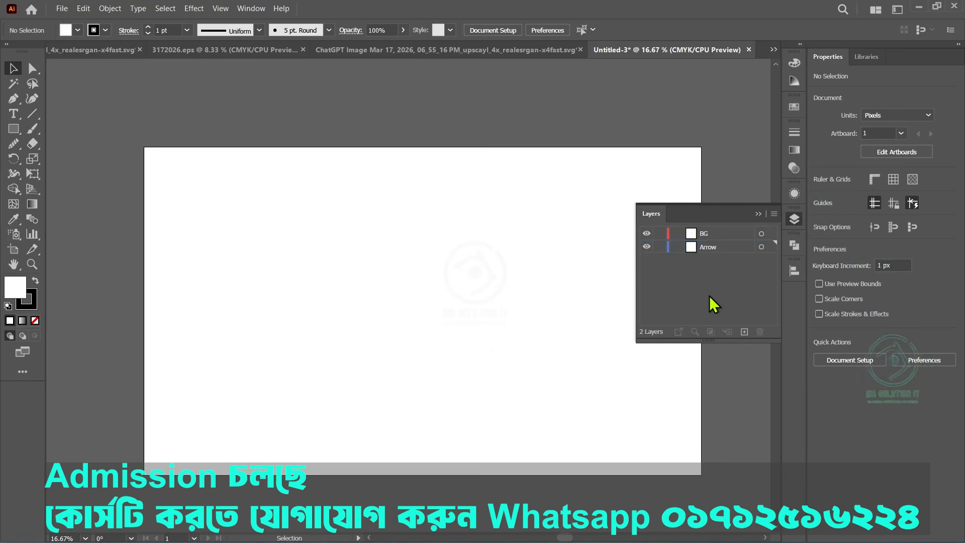
{"action": "left_click_drag", "start_coordinate": [717, 232], "coordinate": [716, 251]}
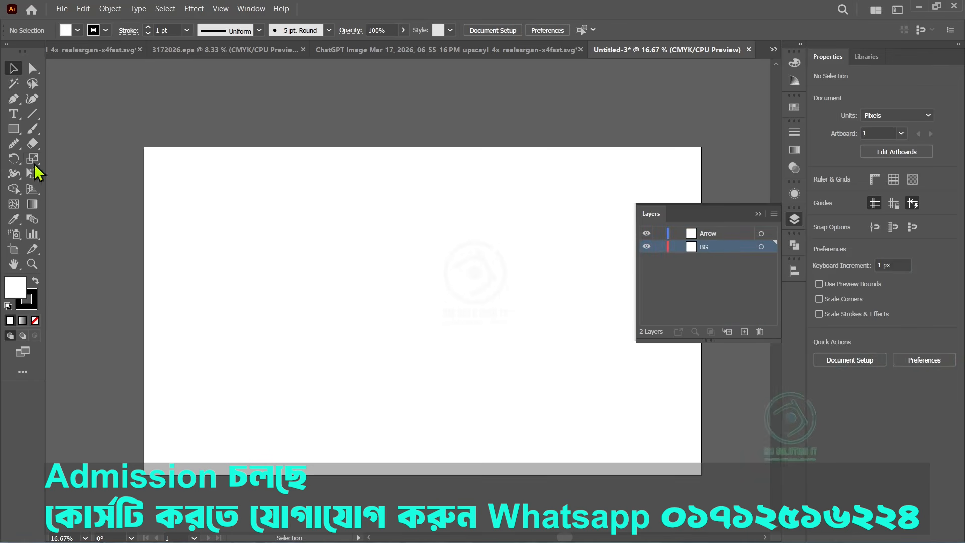
- Create a 3400 x 2000 px white rectangle on the BG layer and remove its stroke
{"action": "left_click_drag", "start_coordinate": [14, 129], "coordinate": [50, 130]}
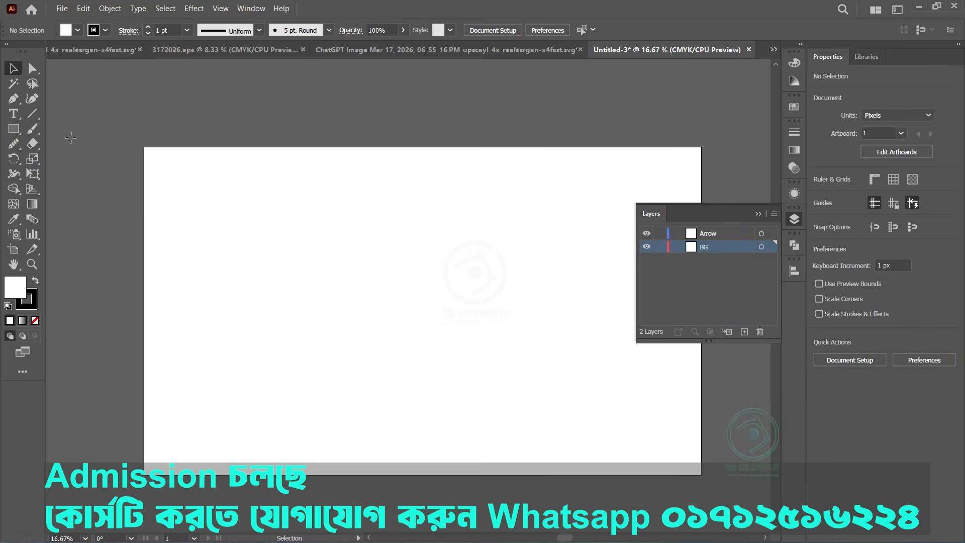
{"action": "left_click", "coordinate": [230, 262]}
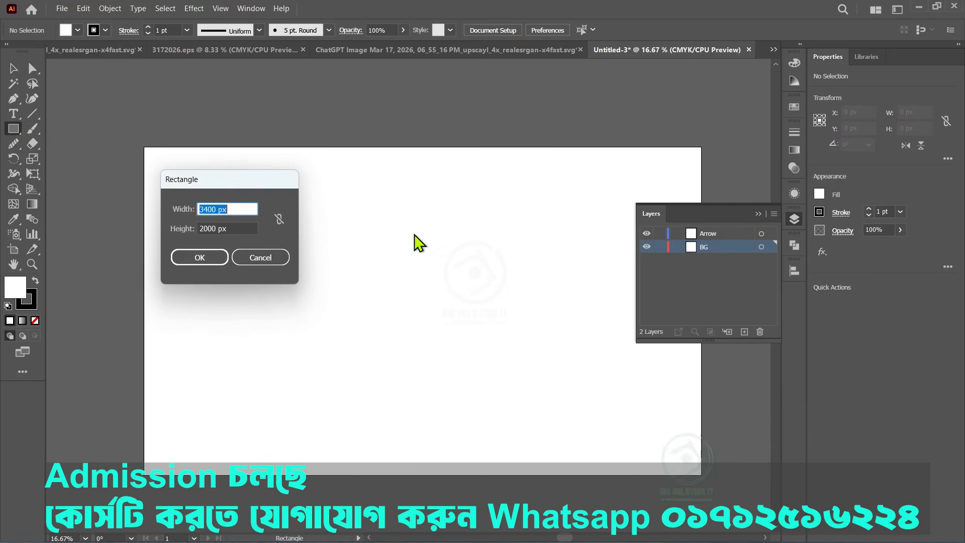
{"action": "left_click", "coordinate": [199, 258]}
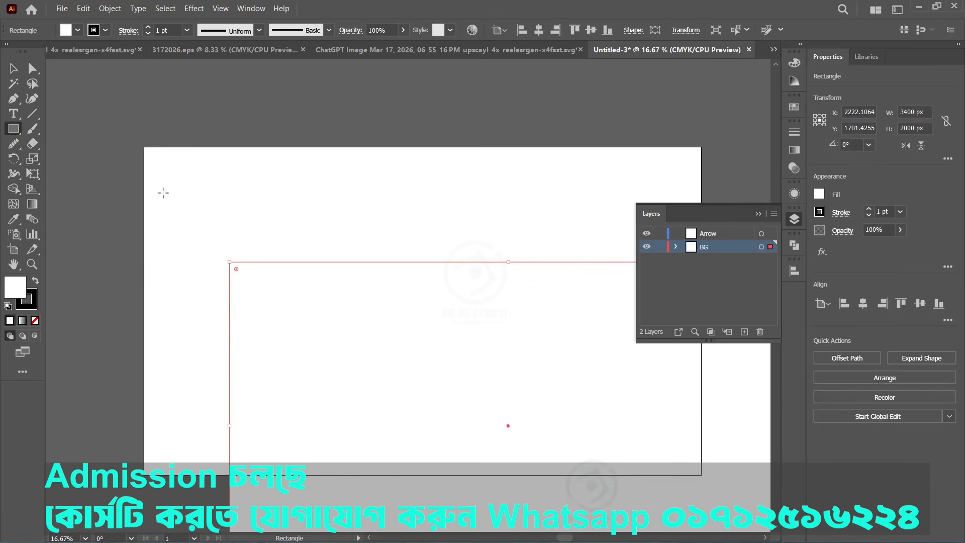
{"action": "left_click", "coordinate": [106, 30]}
{"action": "left_click", "coordinate": [9, 53]}
{"action": "key", "text": "v"}
{"action": "left_click", "coordinate": [257, 129]}
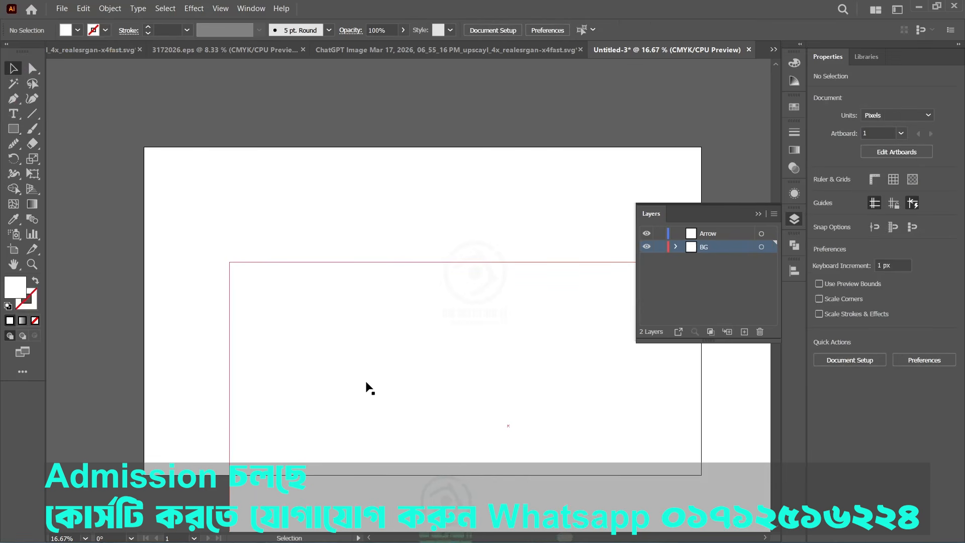
- Center the white background rectangle horizontally and vertically on the artboard, and deselect it
{"action": "left_click", "coordinate": [366, 382]}
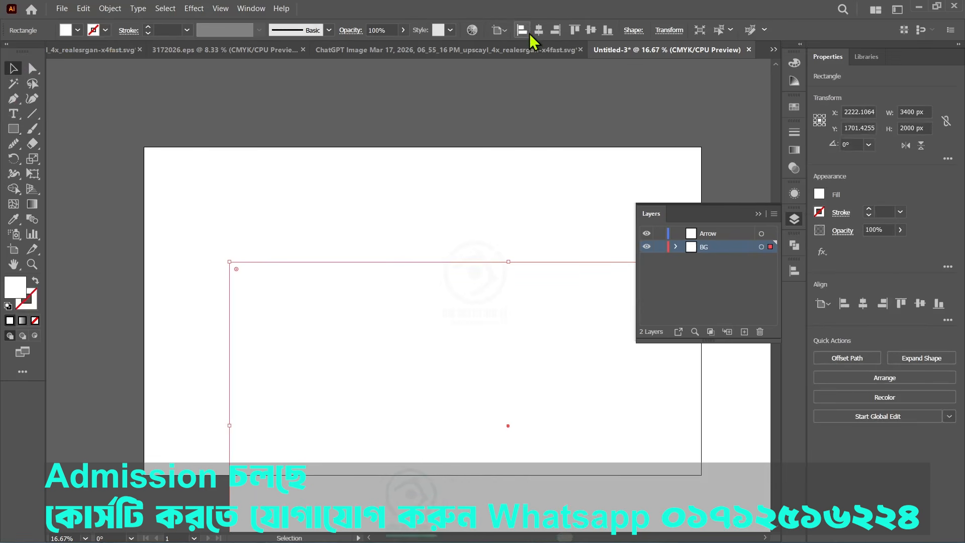
{"action": "left_click", "coordinate": [539, 30]}
{"action": "left_click", "coordinate": [591, 30]}
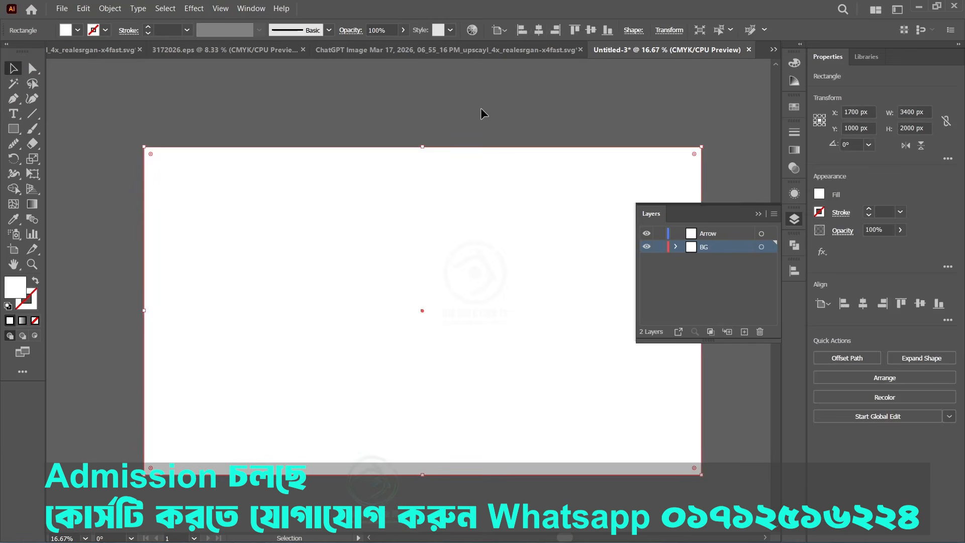
{"action": "left_click", "coordinate": [480, 108]}
- Copy the whole arrow group from the 06_55_16 PM ChatGPT image SVG and paste it into the Untitled-3 document
{"action": "left_click", "coordinate": [718, 234]}
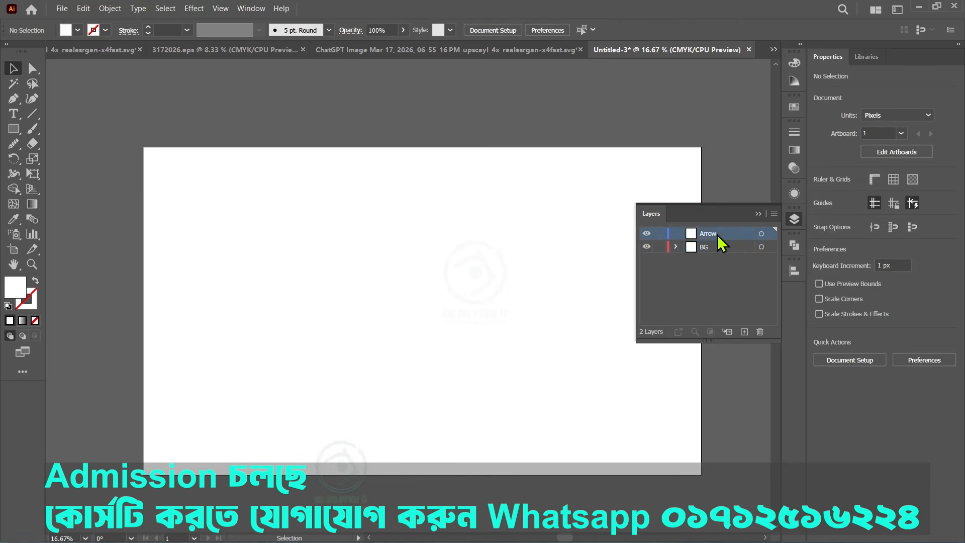
{"action": "left_click", "coordinate": [427, 49]}
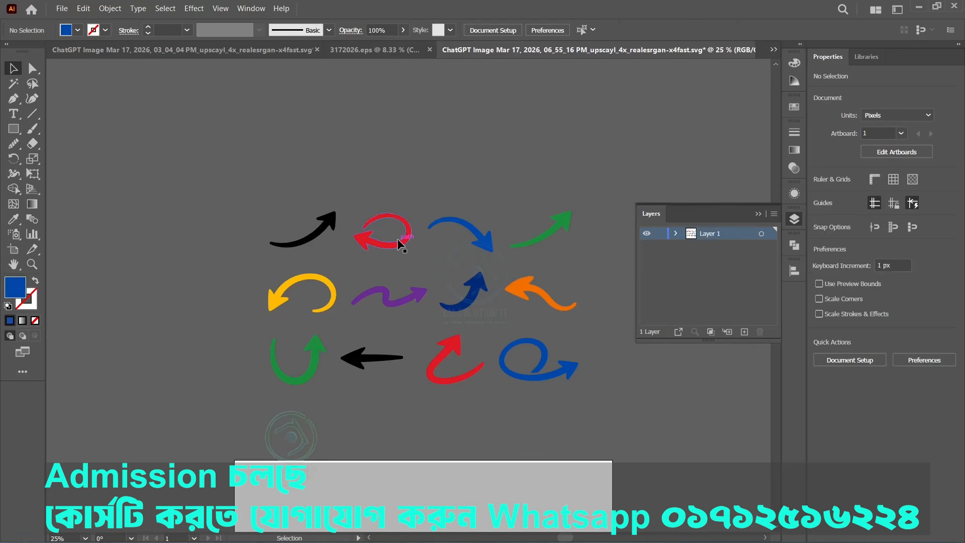
{"action": "left_click_drag", "start_coordinate": [398, 245], "coordinate": [392, 211]}
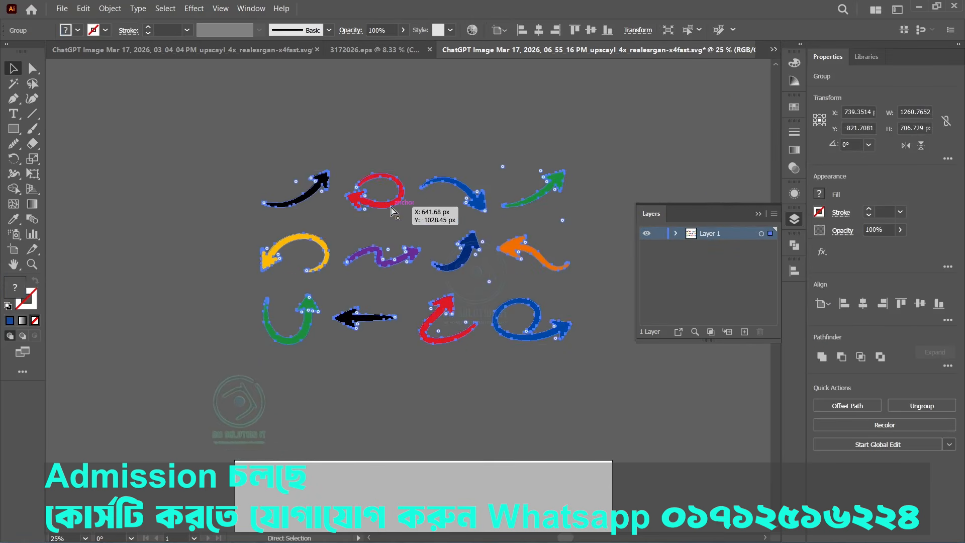
{"action": "left_click", "coordinate": [774, 49]}
{"action": "left_click", "coordinate": [498, 96]}
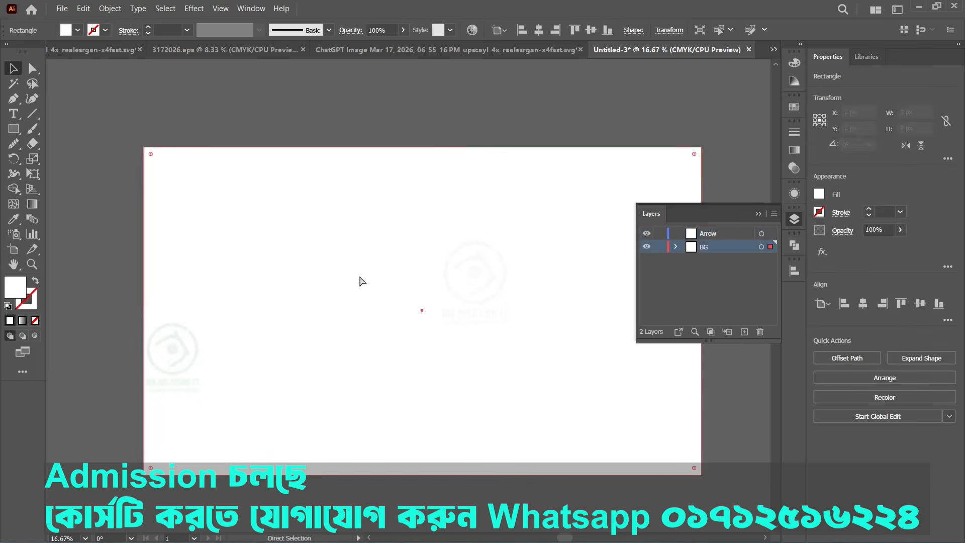
{"action": "key", "text": "ctrl+v"}
{"action": "key", "text": "ctrl+minus"}
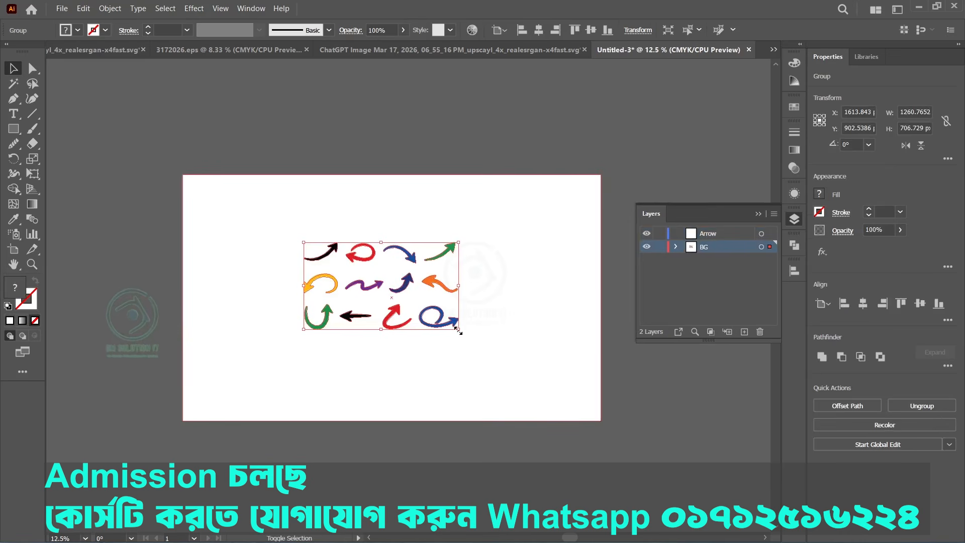
- Enlarge the arrow group proportionally to about 3293 x 1846 px and center it both ways on the artboard
{"action": "left_click_drag", "start_coordinate": [458, 330], "coordinate": [584, 414]}
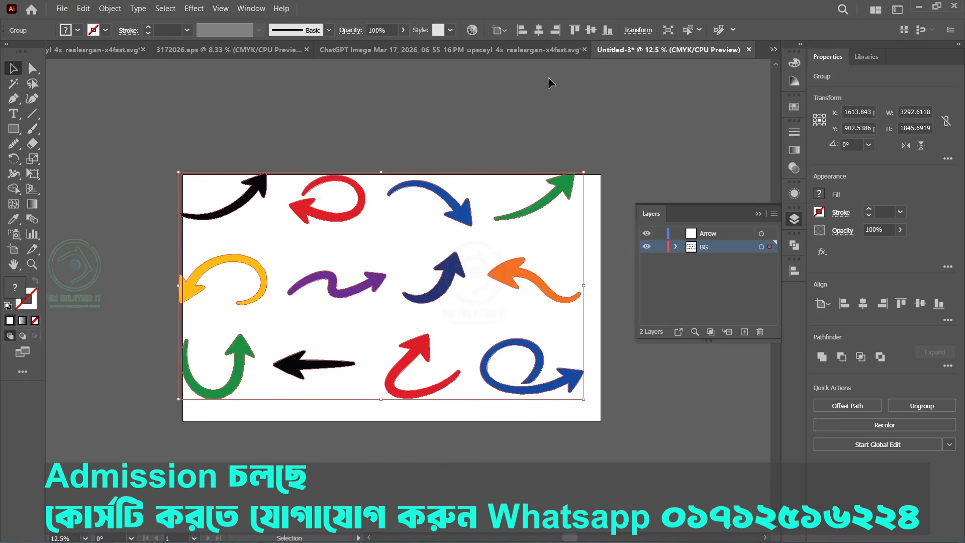
{"action": "left_click", "coordinate": [539, 30]}
{"action": "left_click", "coordinate": [592, 29]}
{"action": "left_click", "coordinate": [323, 172]}
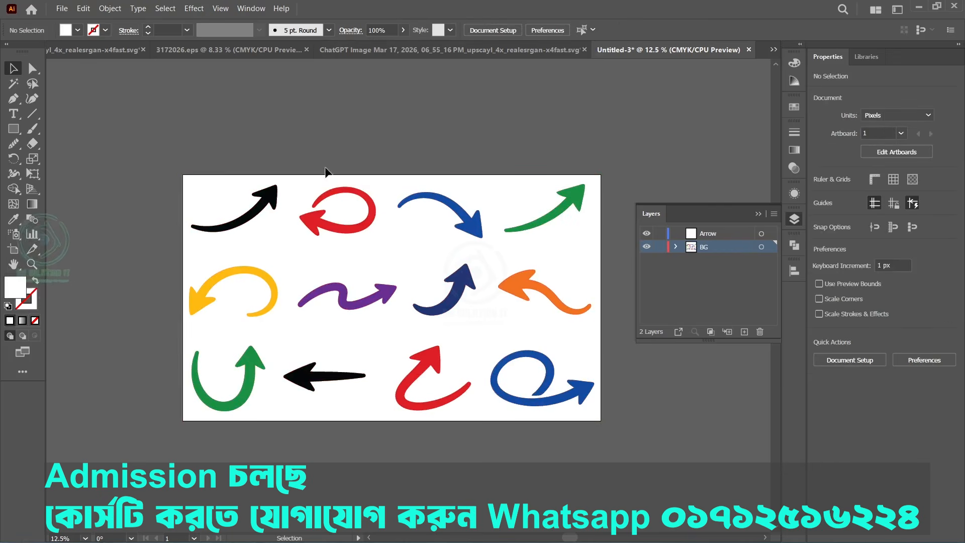
- Save the document in Downloads as 31720202 in Illustrator EPS format, using the Illustrator 10 EPS version
{"action": "scroll", "coordinate": [152, 217], "scroll_direction": "down", "scroll_amount": 1}
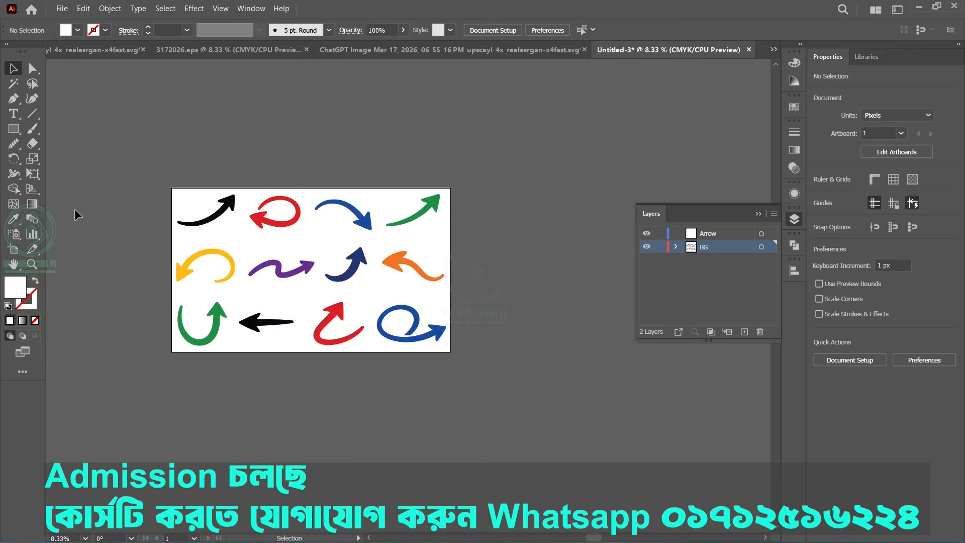
{"action": "left_click", "coordinate": [63, 9]}
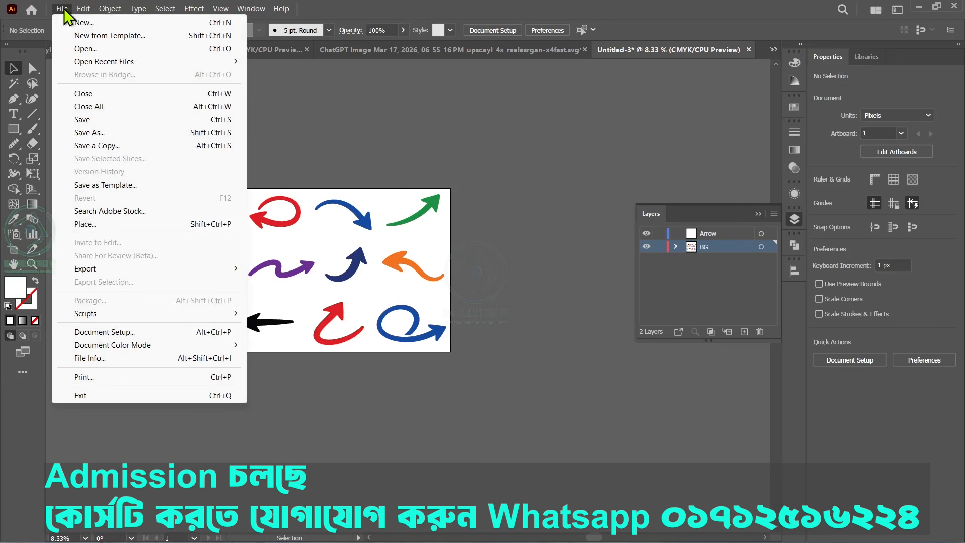
{"action": "left_click", "coordinate": [96, 133]}
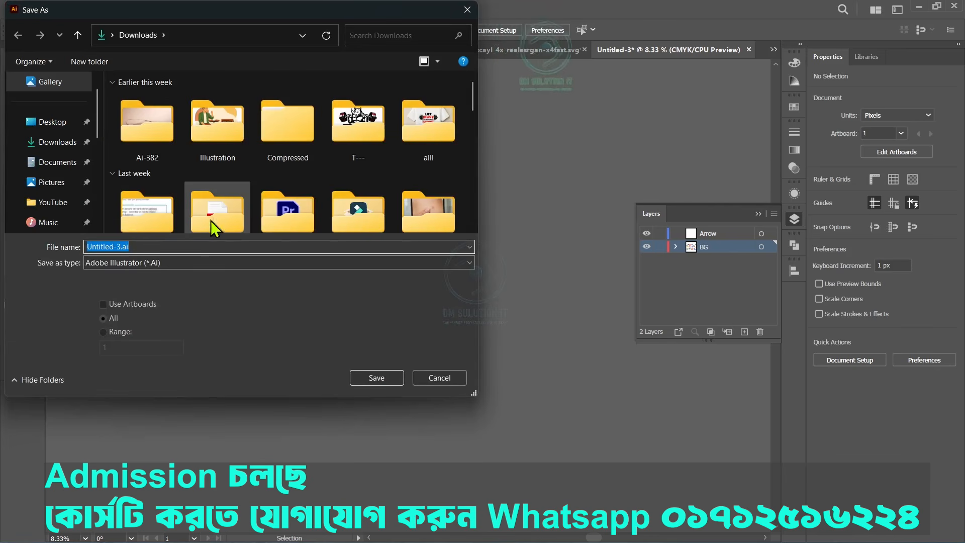
{"action": "type", "text": "31720202"}
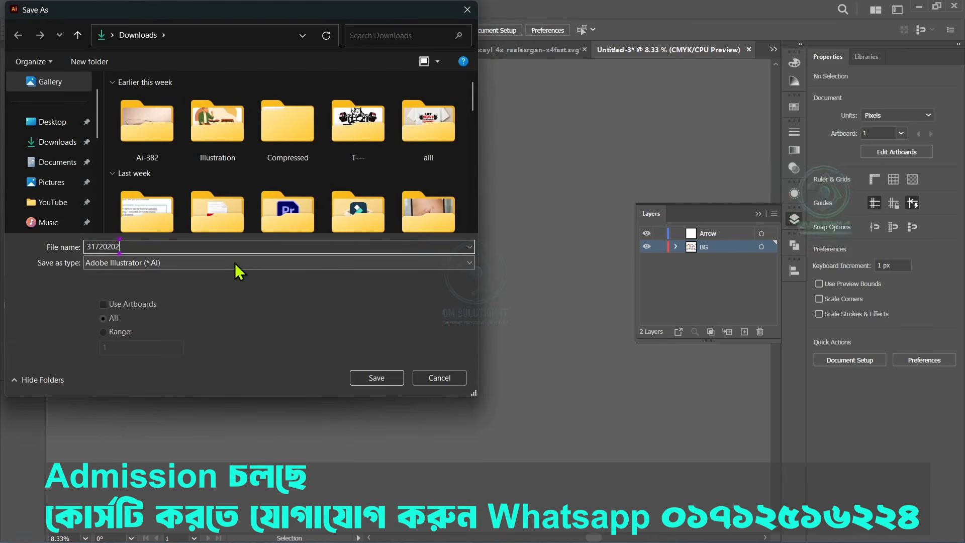
{"action": "left_click", "coordinate": [179, 262]}
{"action": "left_click", "coordinate": [160, 296]}
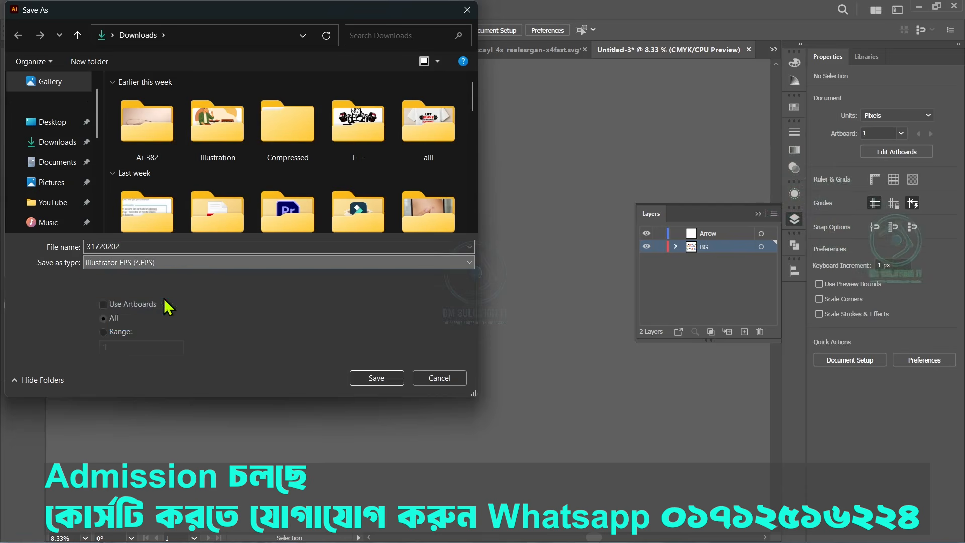
{"action": "left_click", "coordinate": [363, 377]}
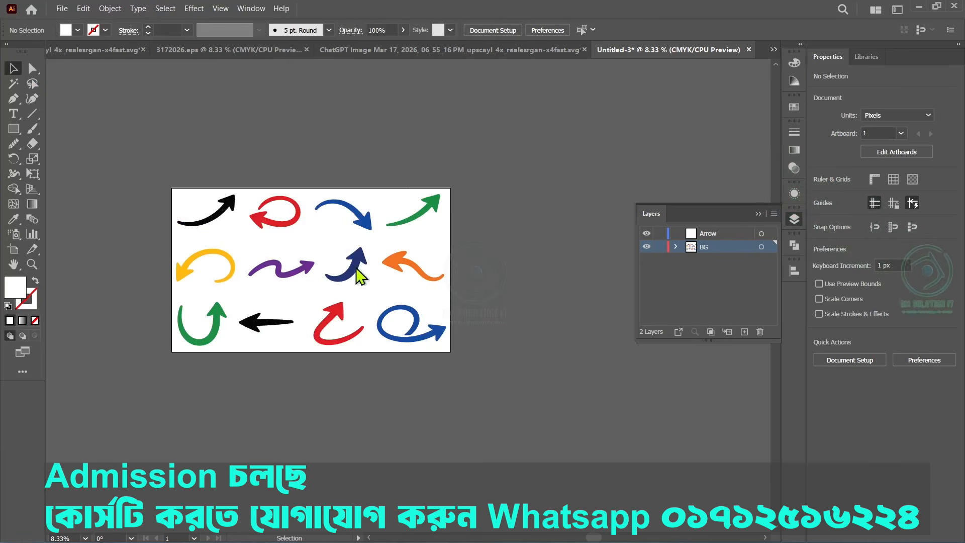
{"action": "left_click", "coordinate": [459, 104]}
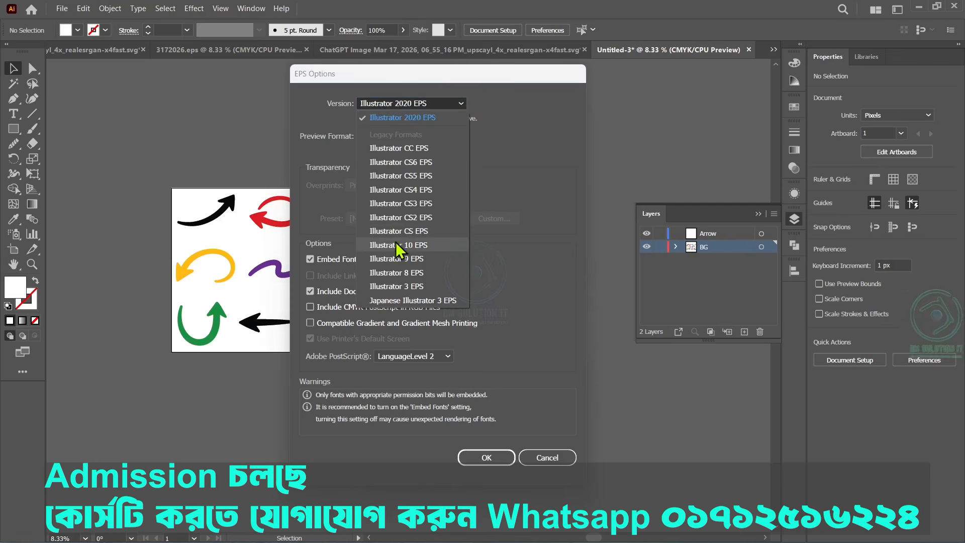
{"action": "left_click", "coordinate": [399, 246]}
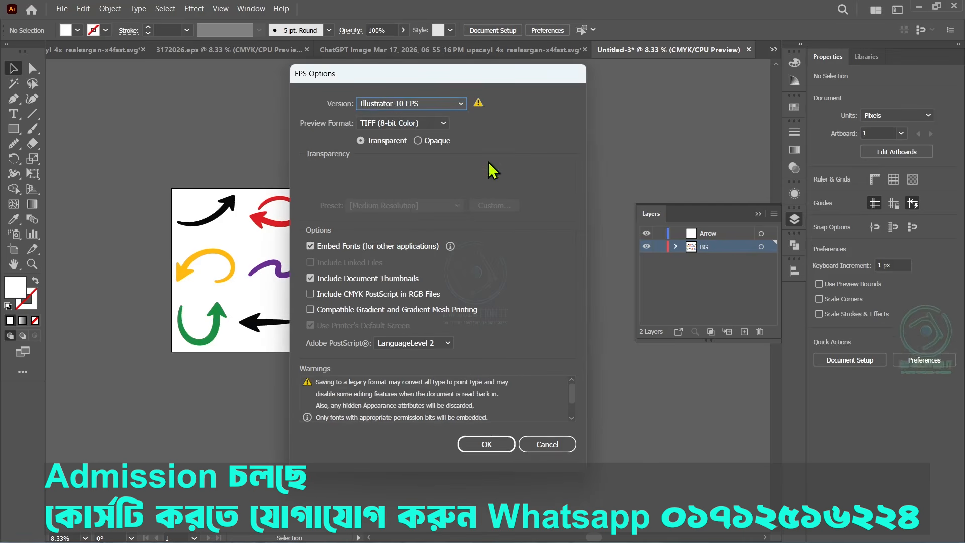
{"action": "left_click", "coordinate": [491, 444]}
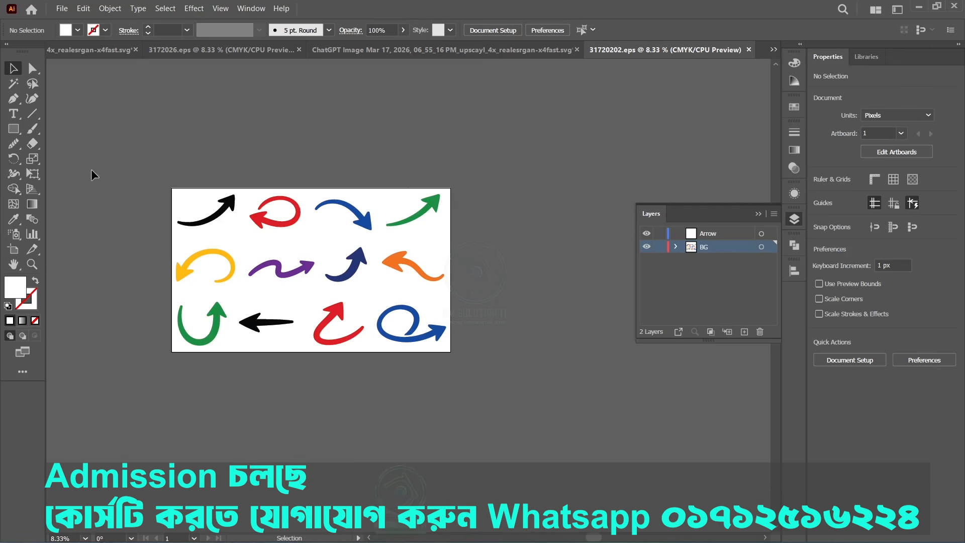
- Select all the arrows together with the background rectangle on the artboard
{"action": "scroll", "coordinate": [146, 246], "scroll_direction": "up", "scroll_amount": 1}
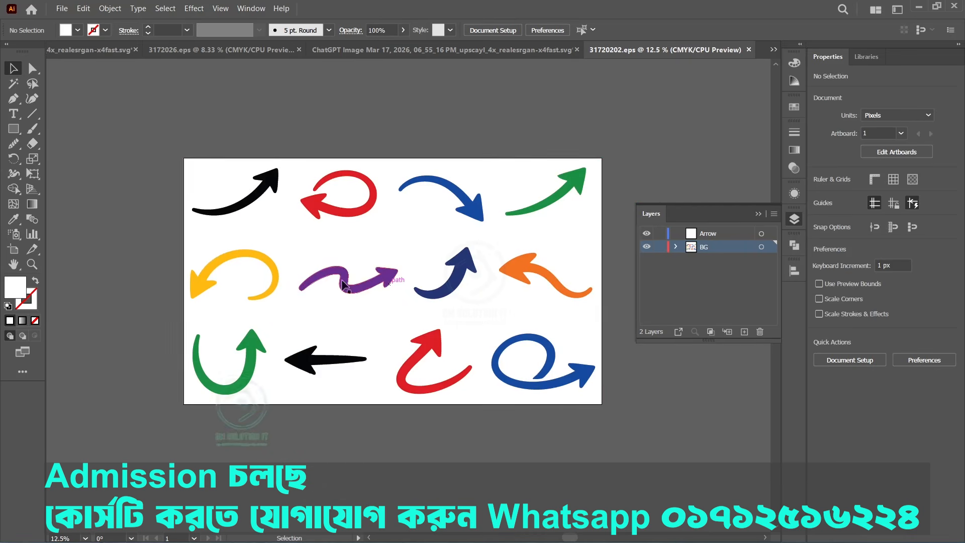
{"action": "scroll", "coordinate": [242, 297], "scroll_direction": "down", "scroll_amount": 1}
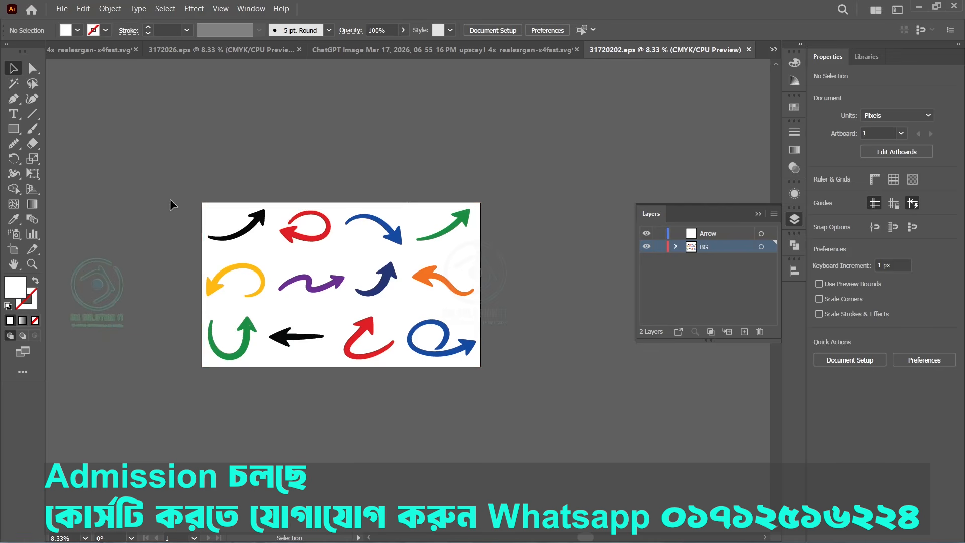
{"action": "left_click_drag", "start_coordinate": [169, 184], "coordinate": [215, 205]}
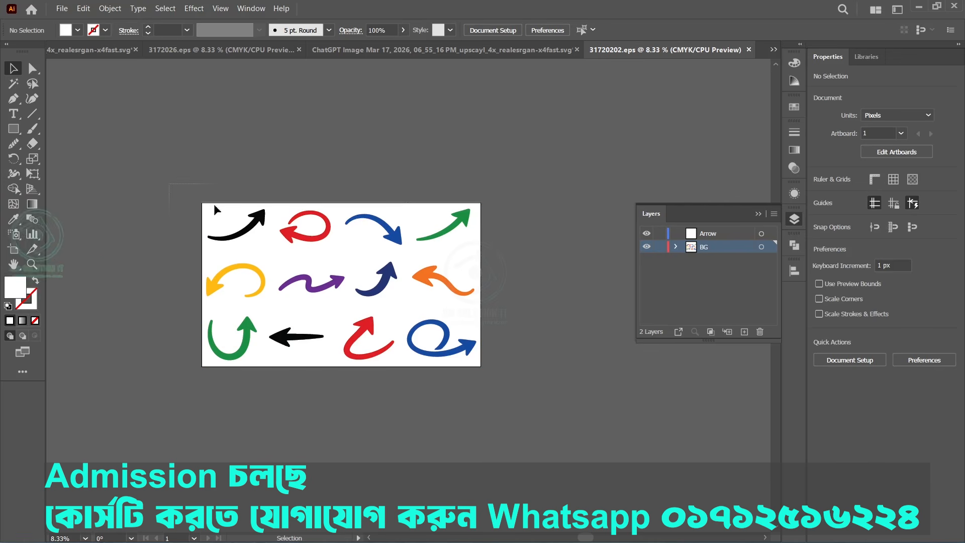
{"action": "left_click_drag", "start_coordinate": [565, 411], "coordinate": [593, 415]}
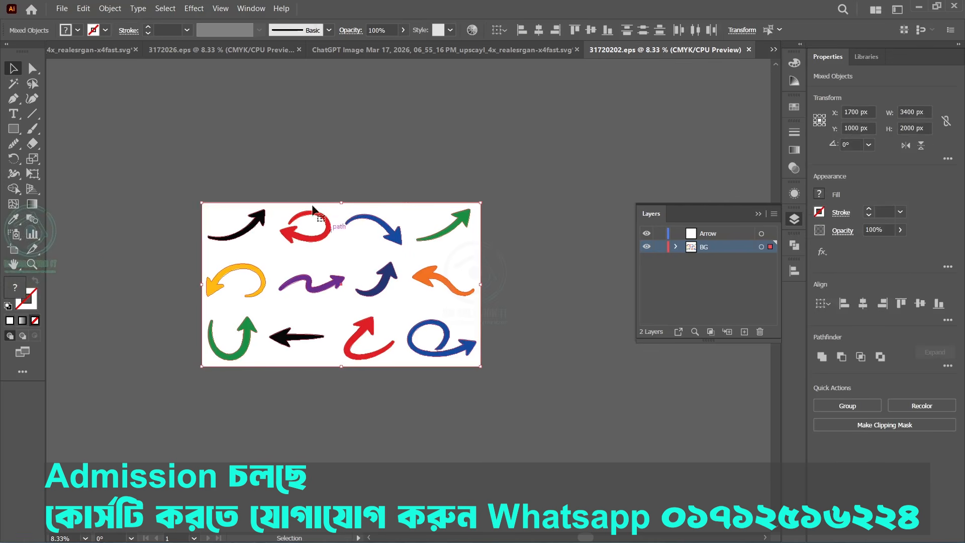
- Export the arrow artwork to Downloads as 31720202.jpg in JPEG format, using the RGB color model, maximum quality 10 and medium 150 ppi resolution
{"action": "left_click", "coordinate": [296, 174]}
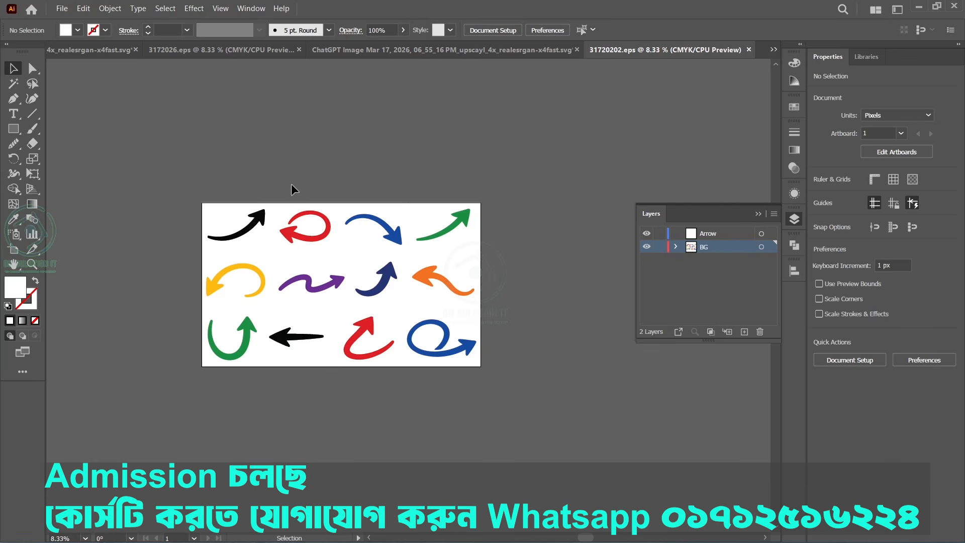
{"action": "left_click", "coordinate": [61, 9]}
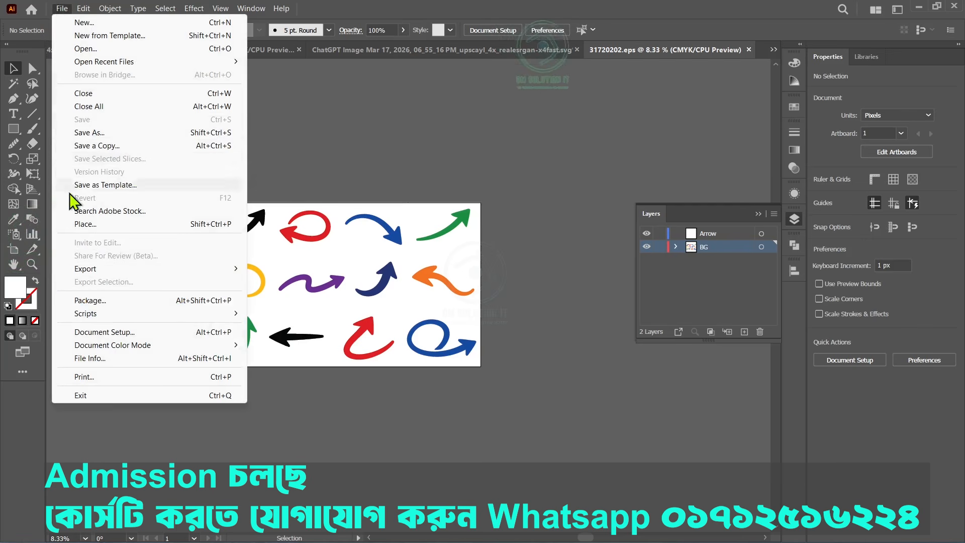
{"action": "mouse_move", "coordinate": [115, 271]}
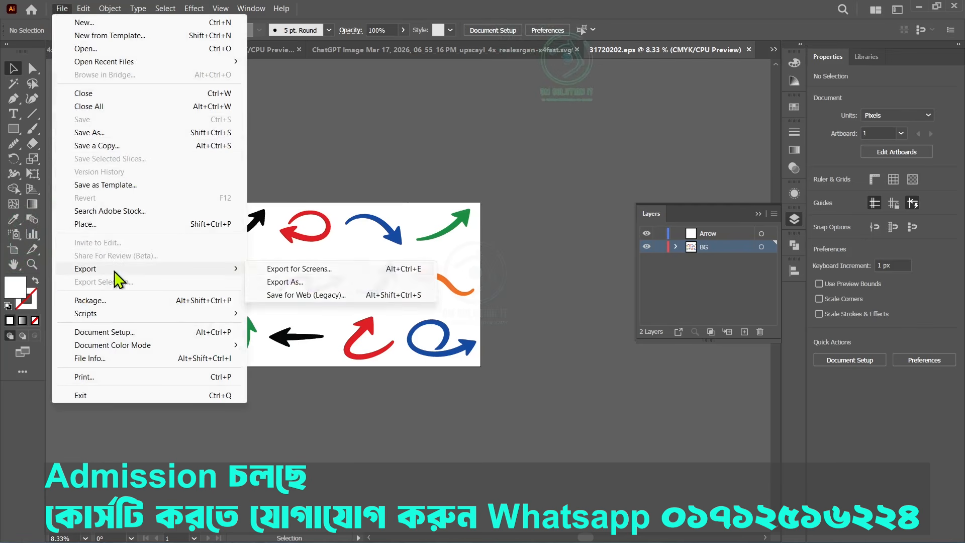
{"action": "left_click", "coordinate": [322, 291]}
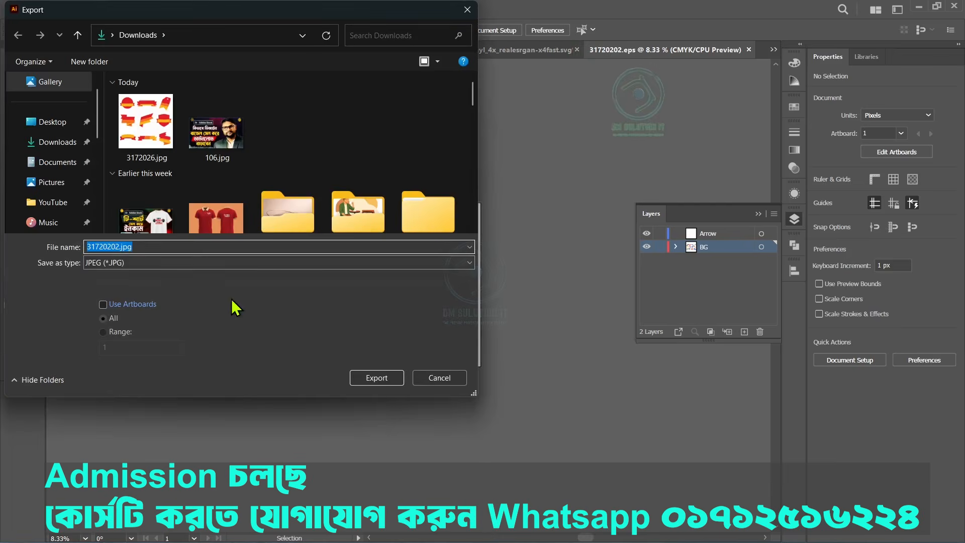
{"action": "left_click", "coordinate": [388, 379]}
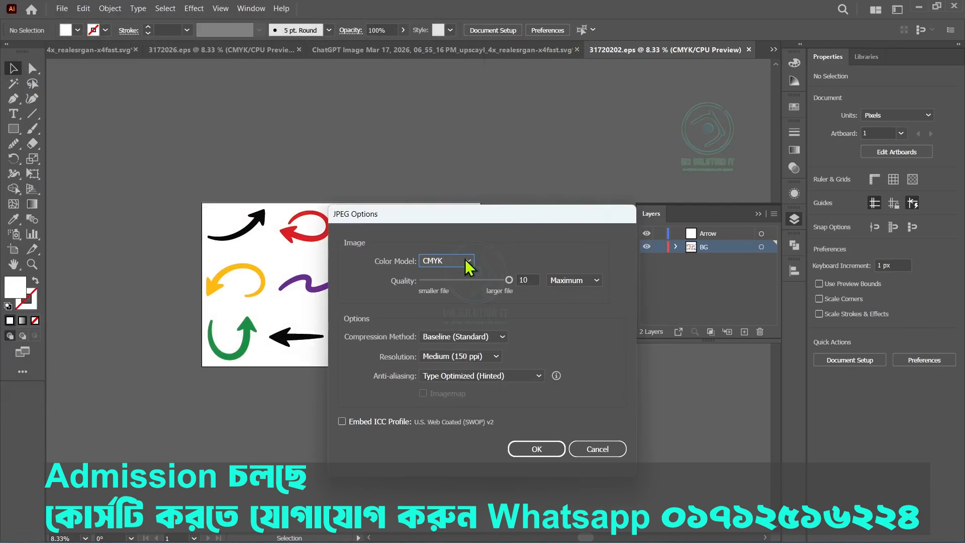
{"action": "left_click", "coordinate": [468, 261]}
{"action": "left_click", "coordinate": [443, 275]}
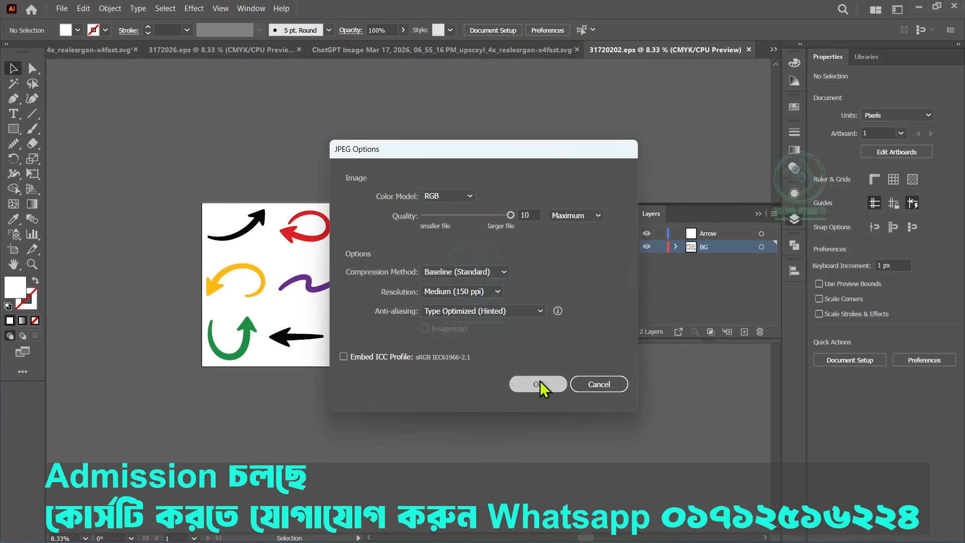
{"action": "left_click", "coordinate": [536, 448]}
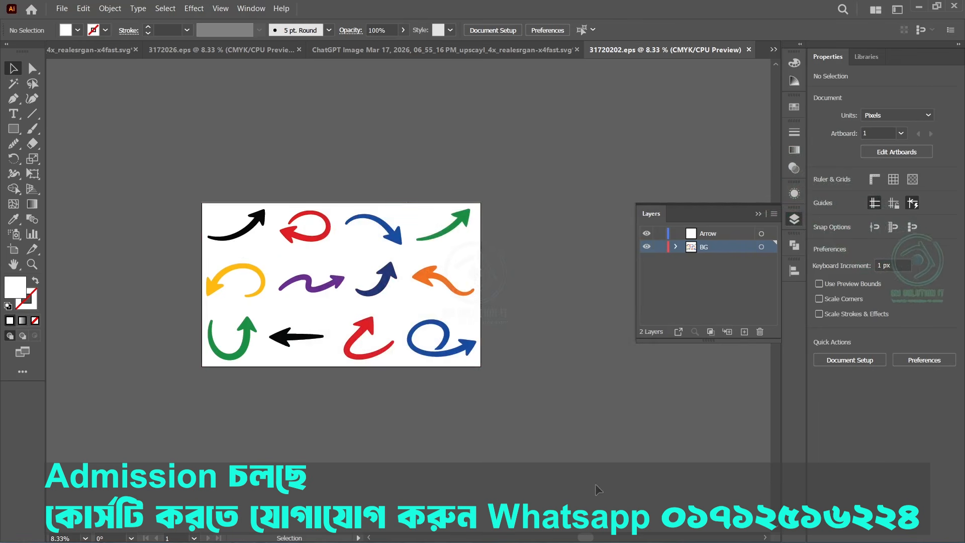
{"action": "scroll", "coordinate": [214, 269], "scroll_direction": "up", "scroll_amount": 2}
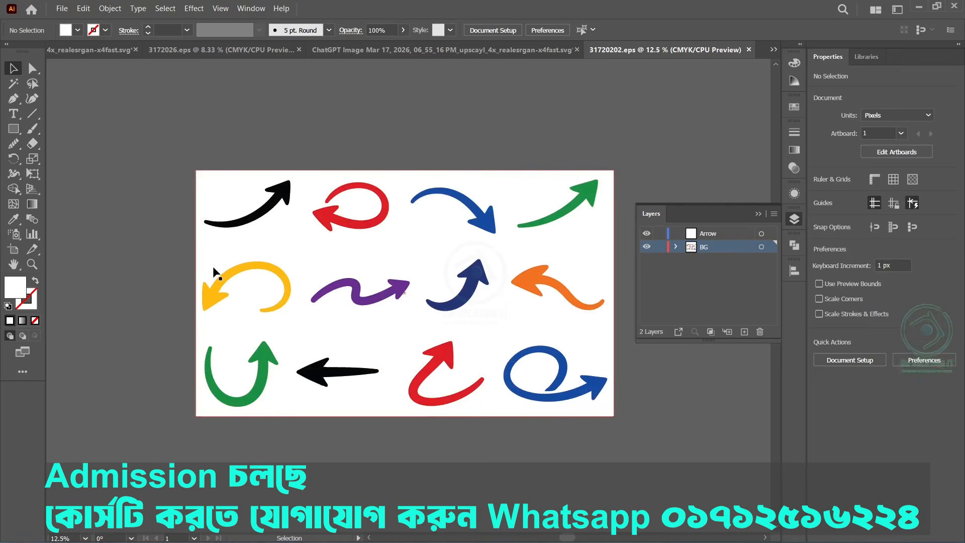
{"action": "scroll", "coordinate": [247, 236], "scroll_direction": "down", "scroll_amount": 2}
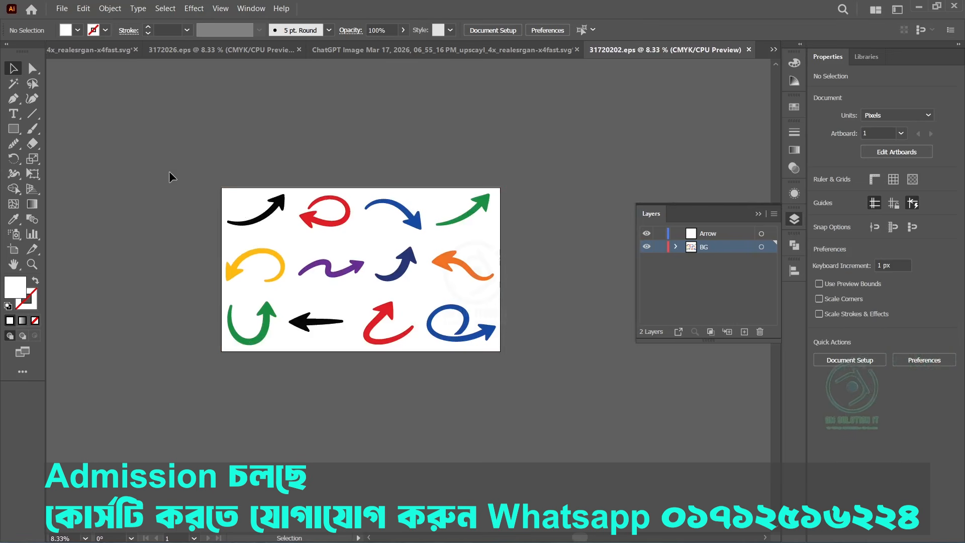
{"action": "scroll", "coordinate": [297, 276], "scroll_direction": "up", "scroll_amount": 2}
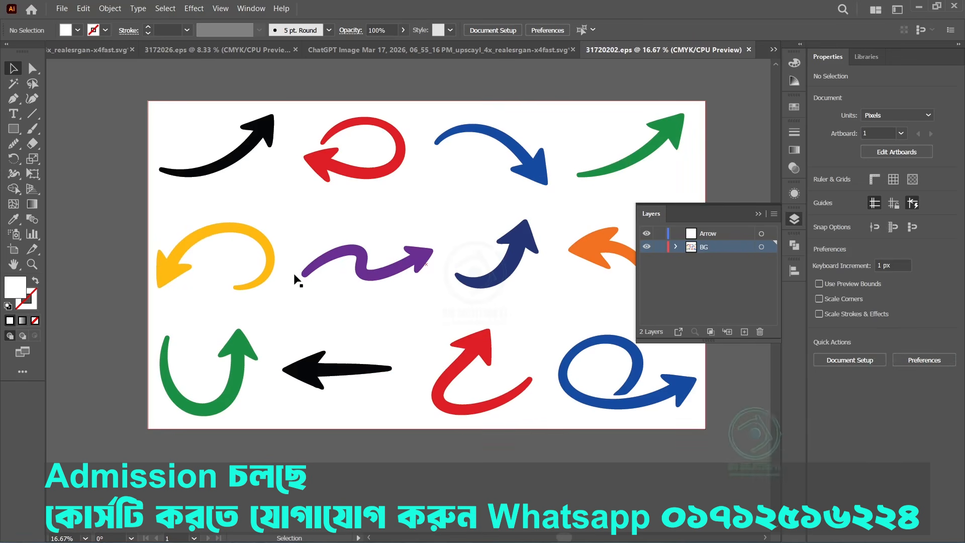